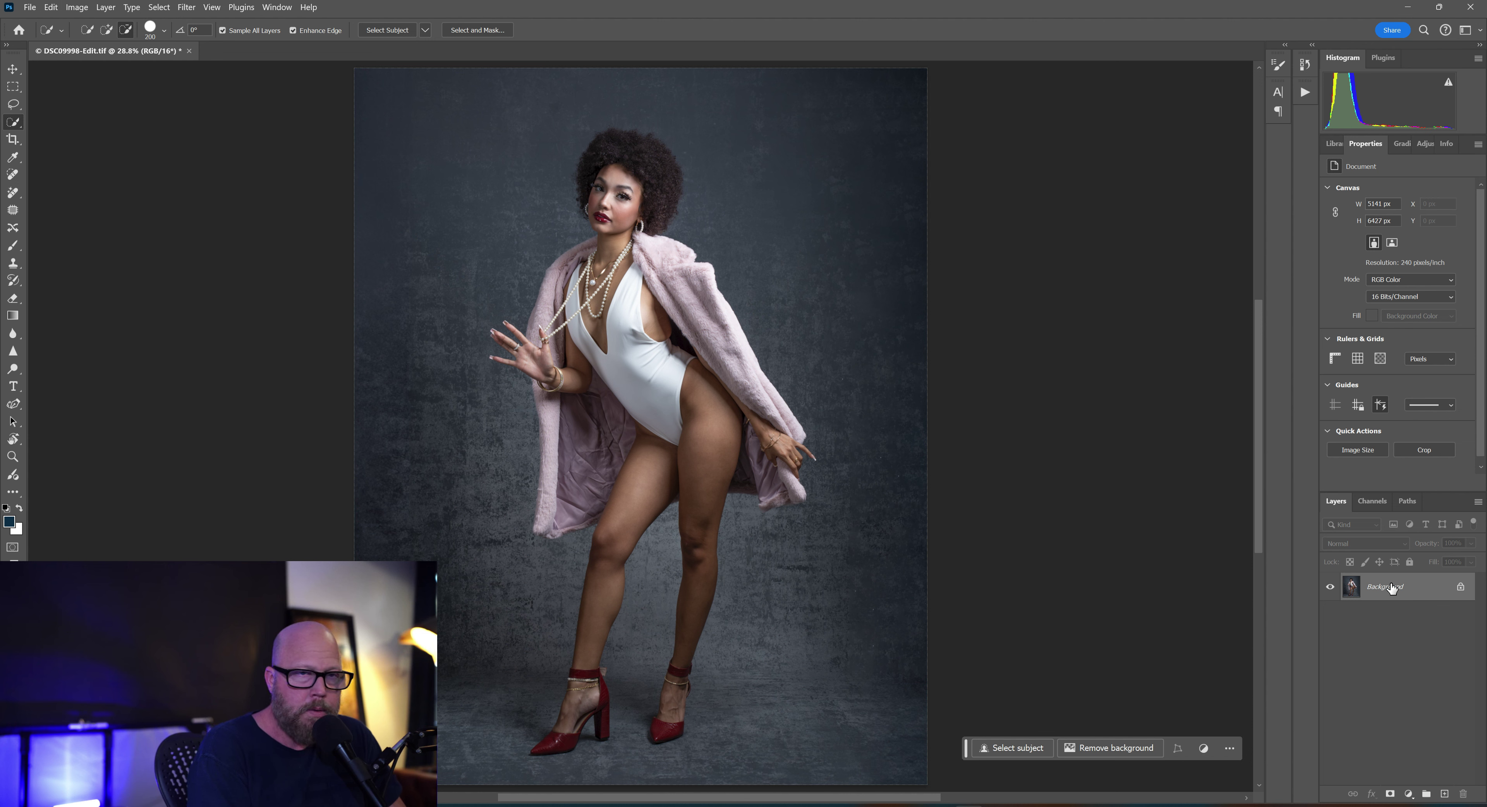
Step: Duplicate the Background layer and select the subject automatically on the duplicate
key("ctrl+j")
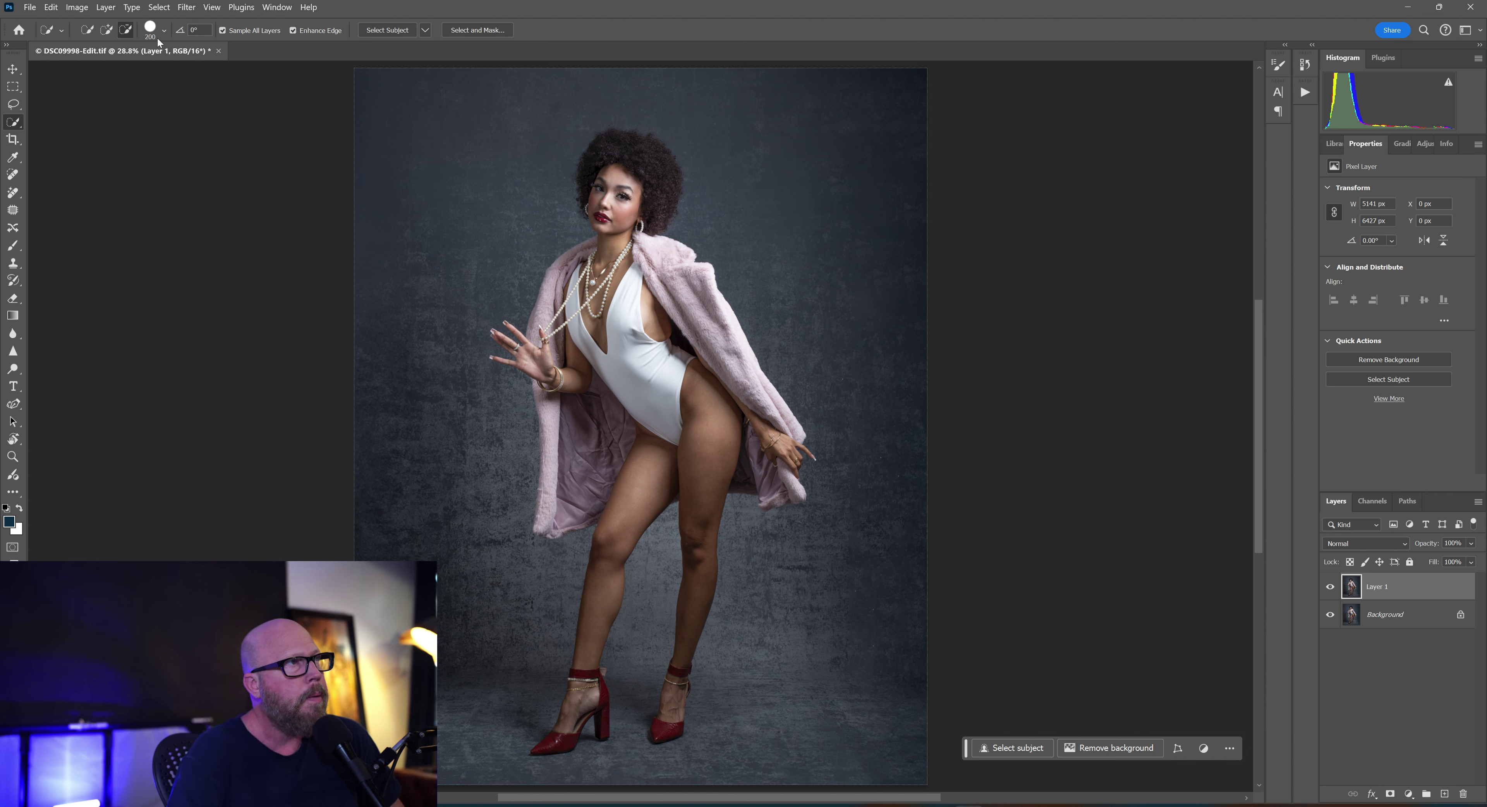
left_click(377, 29)
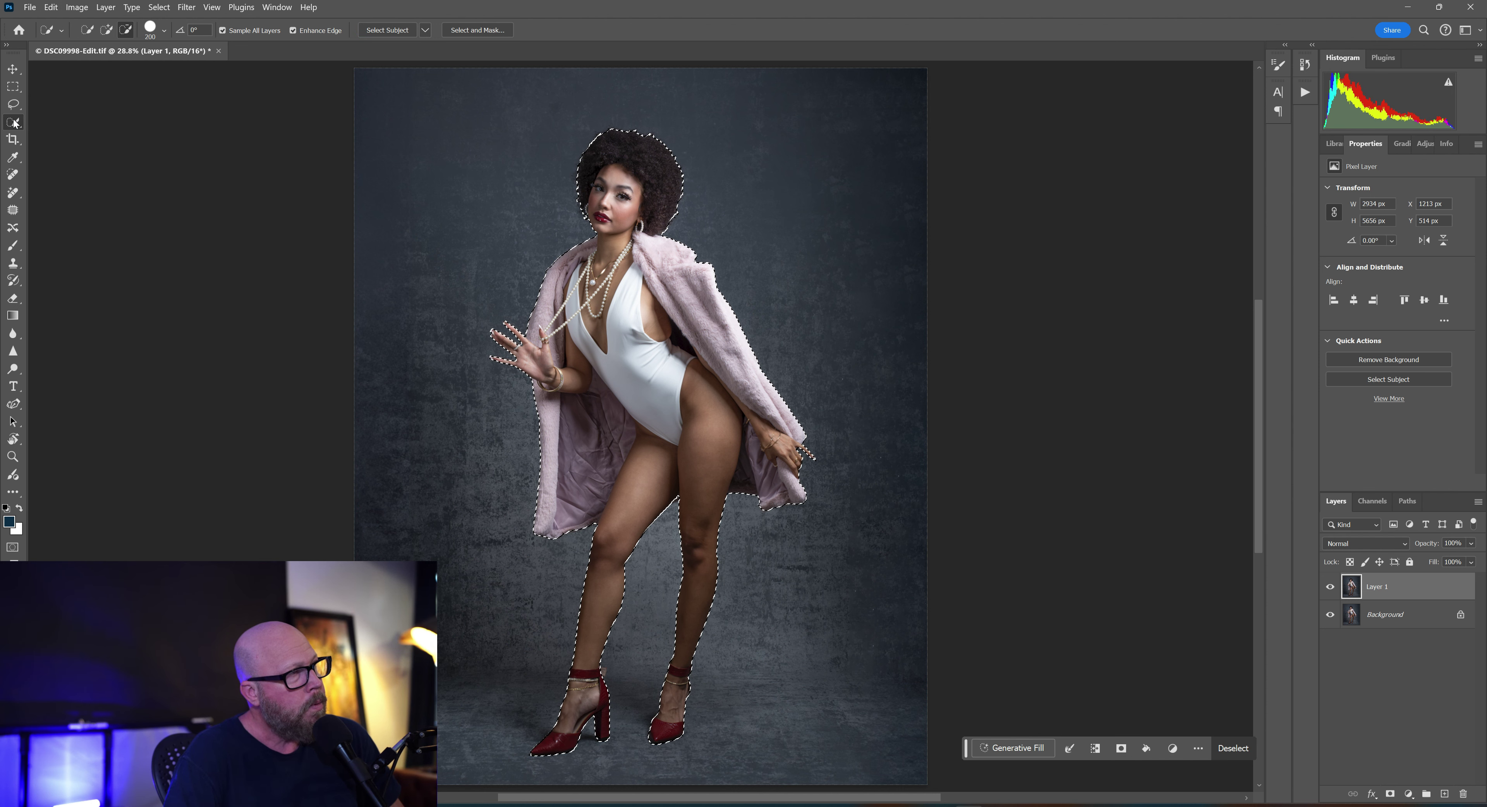
right_click(14, 121)
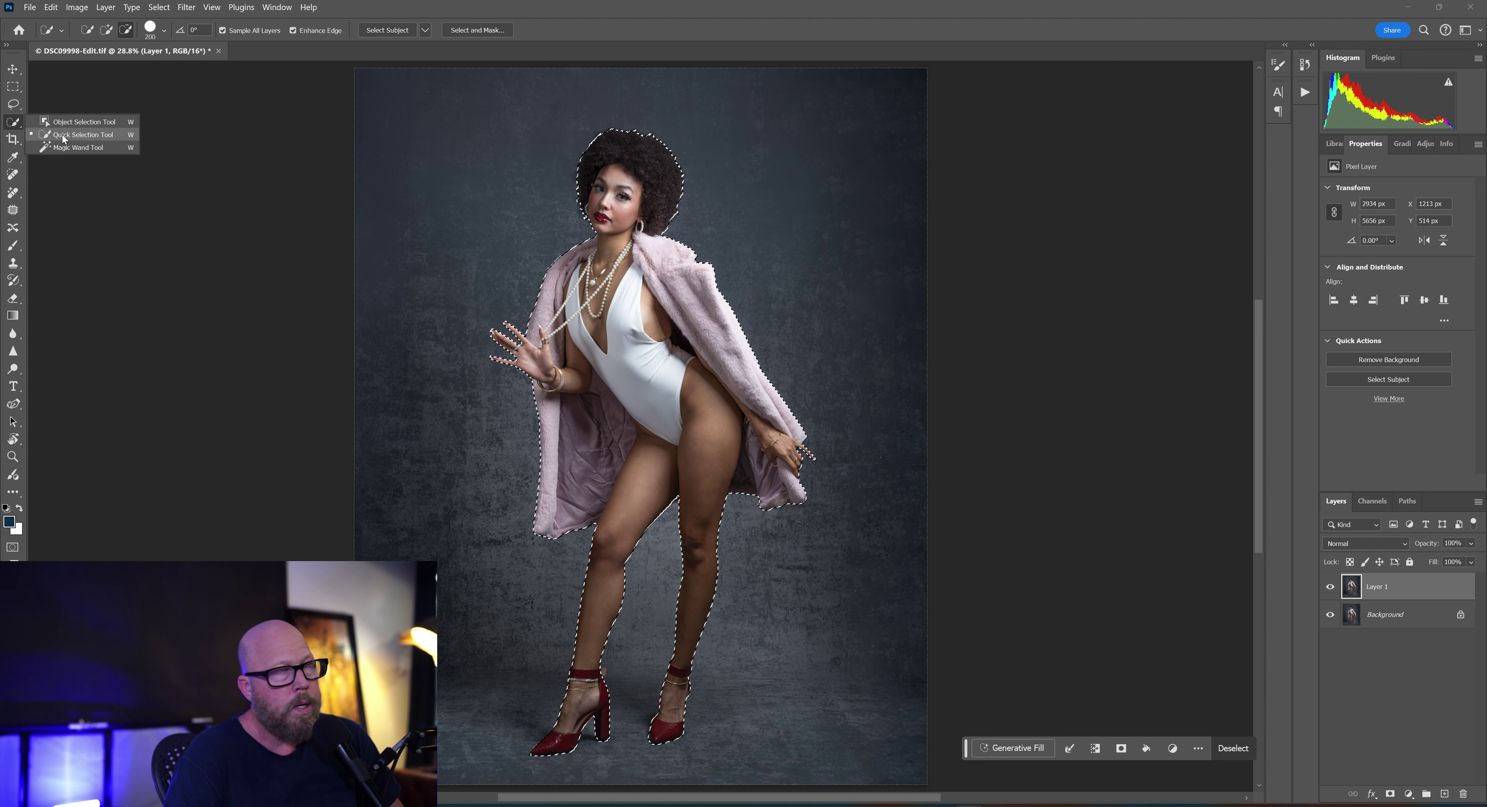
left_click(14, 123)
right_click(14, 123)
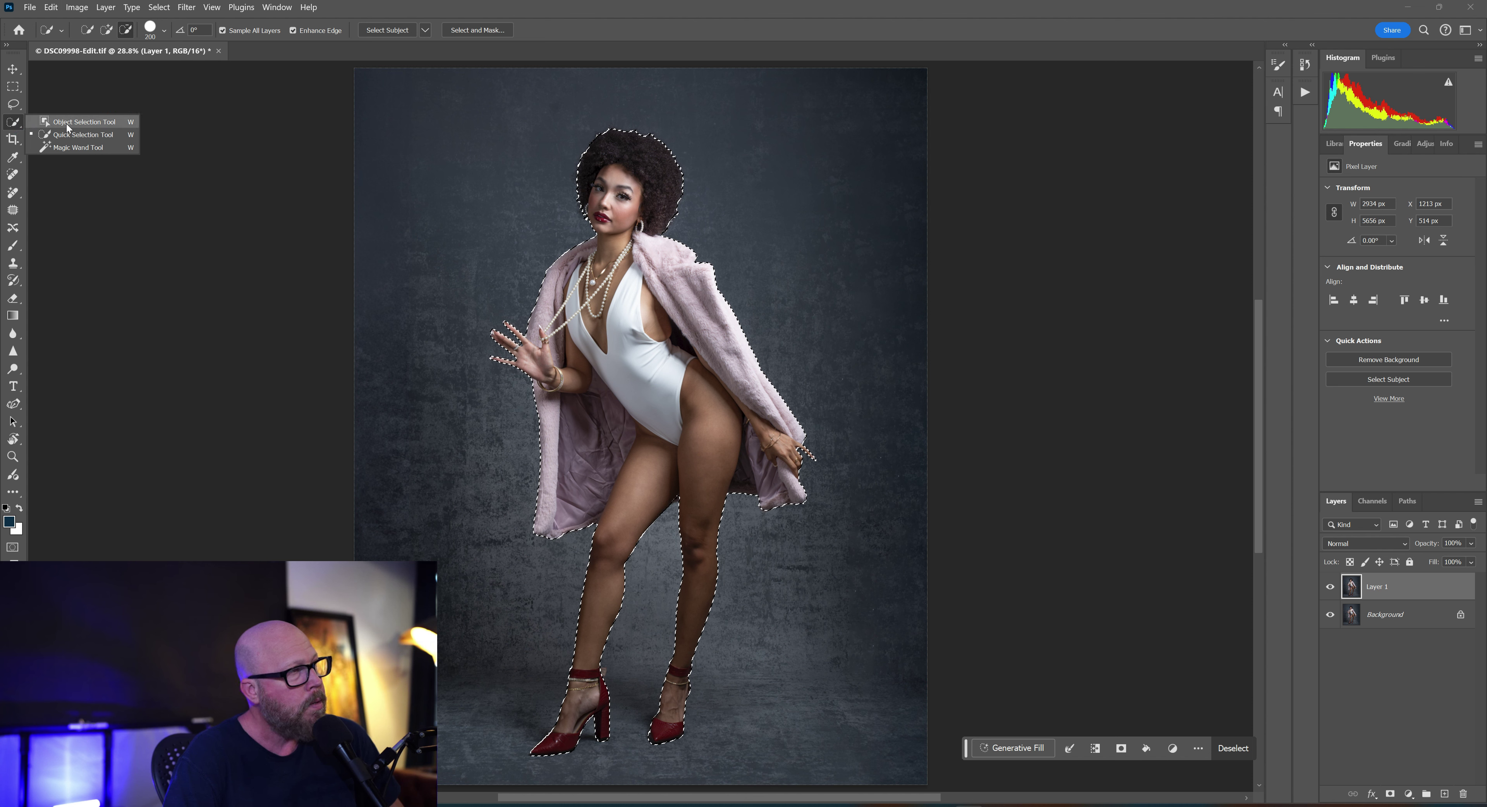
left_click(15, 124)
left_click(277, 7)
mouse_move(315, 39)
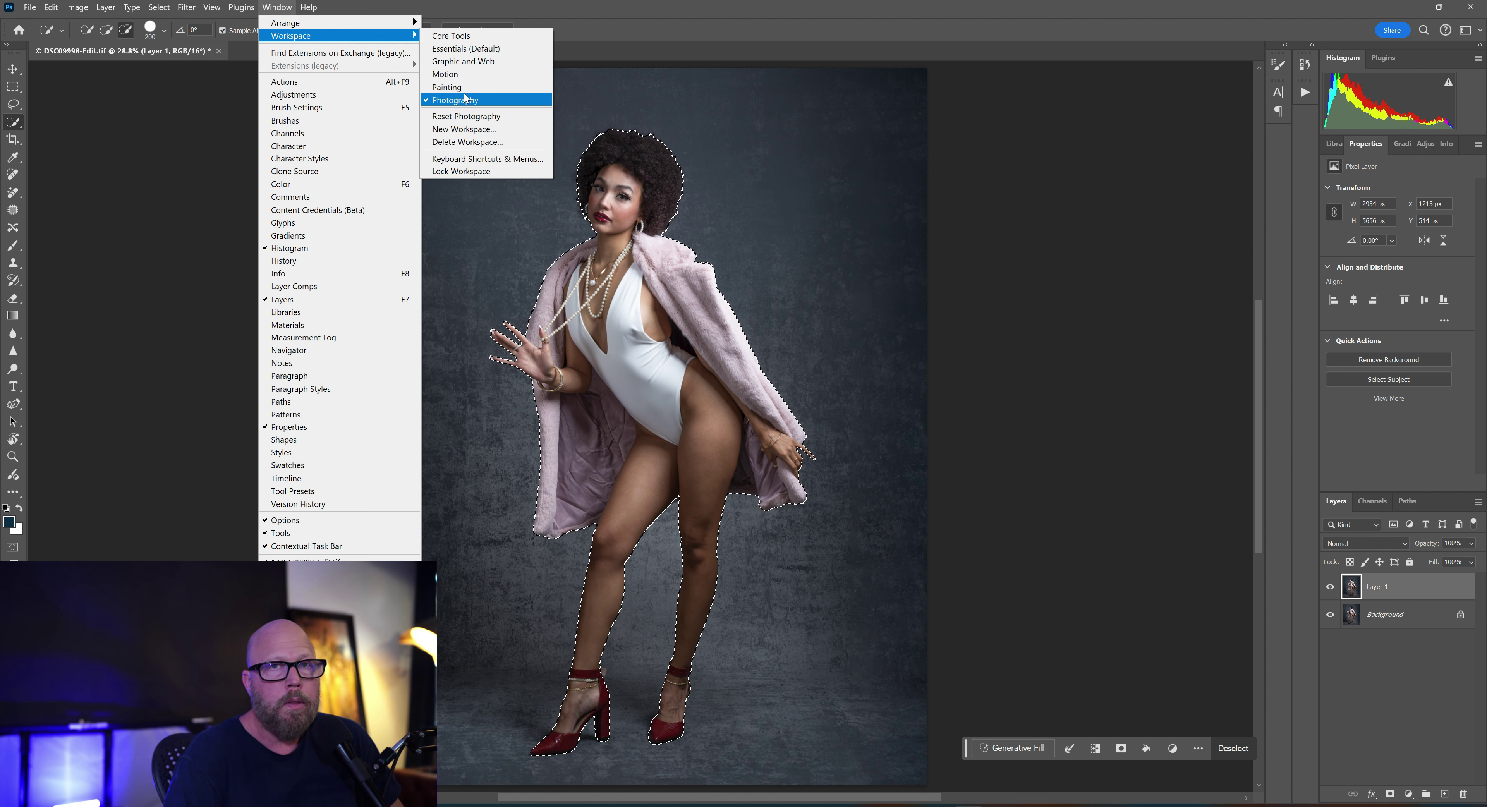
left_click(394, 8)
left_click(279, 7)
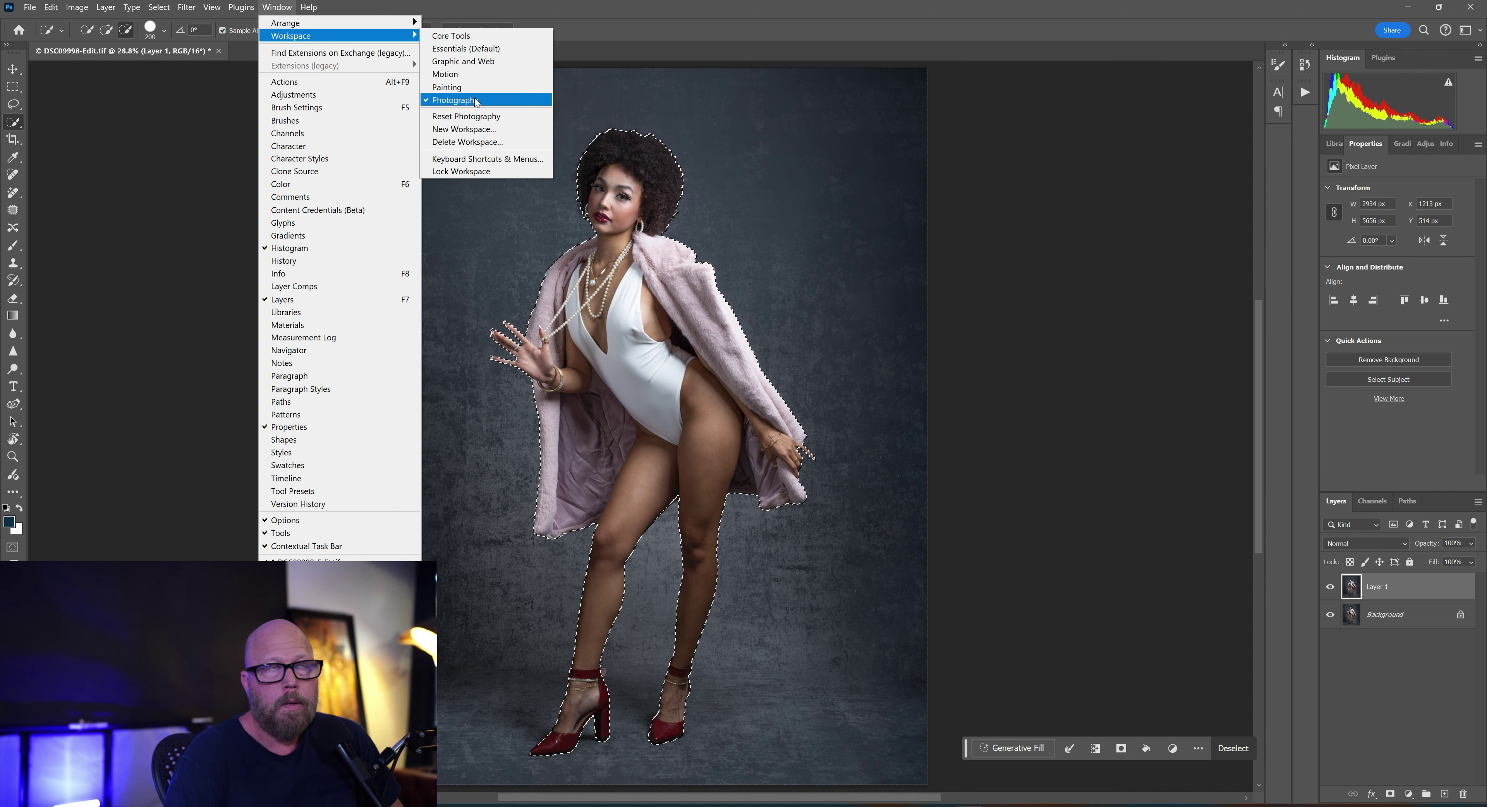
left_click(573, 15)
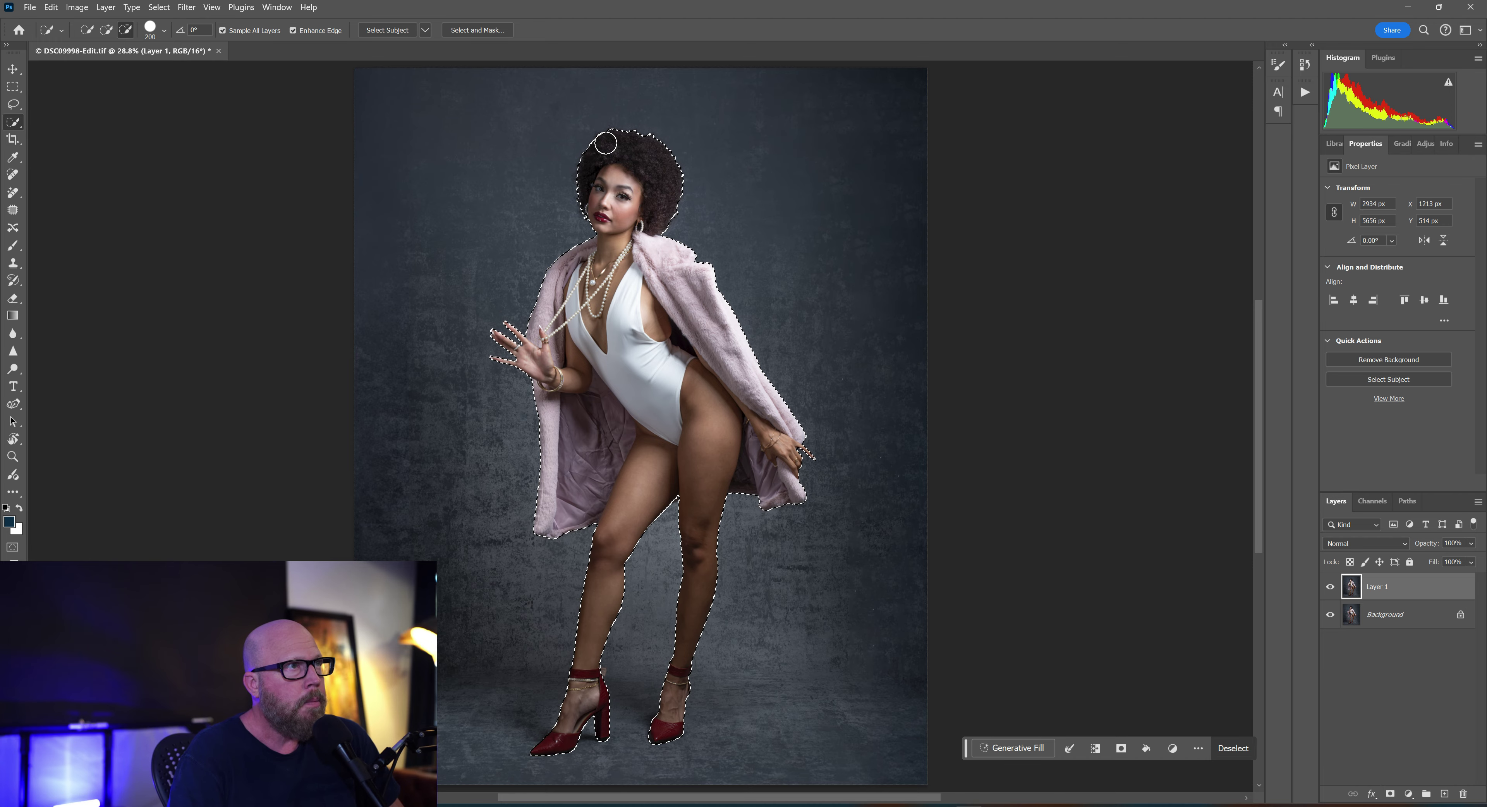
Step: Refine the subject selection with Select and Mask, applying Refine Hair, and output it as a new layer with a layer mask
scroll(606, 144, "up", 8)
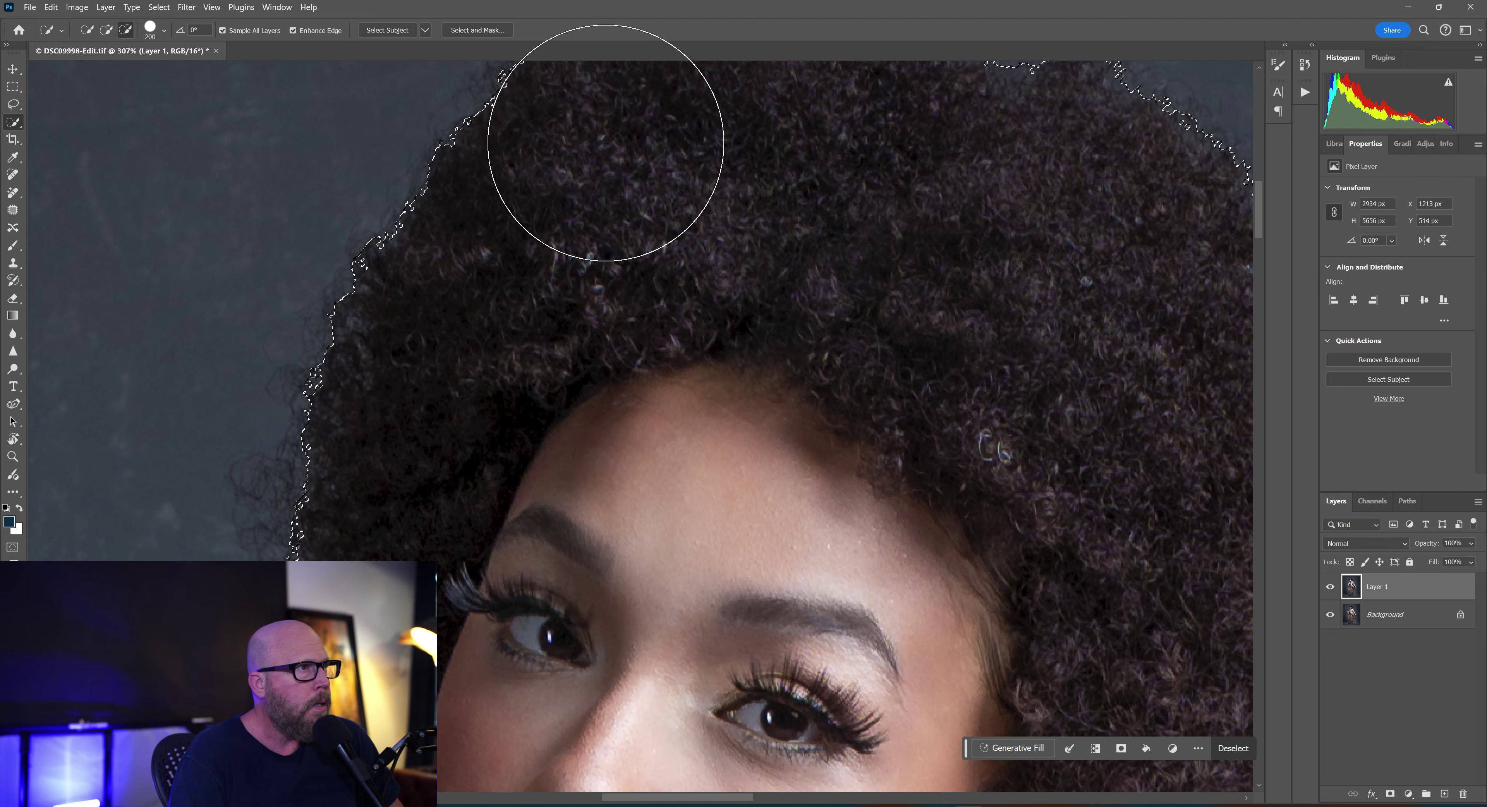
scroll(606, 143, "down", 4)
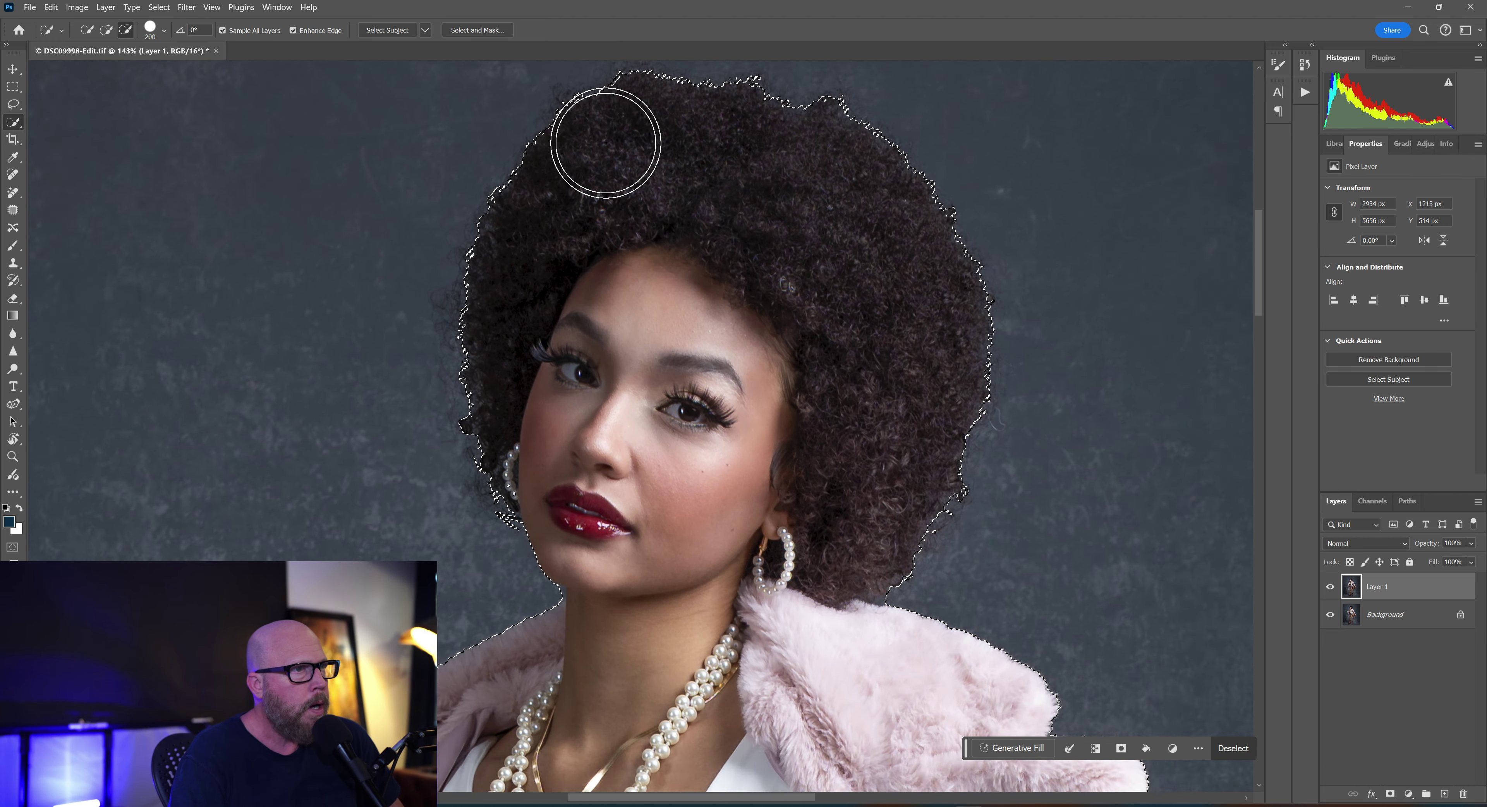
scroll(606, 143, "down", 1)
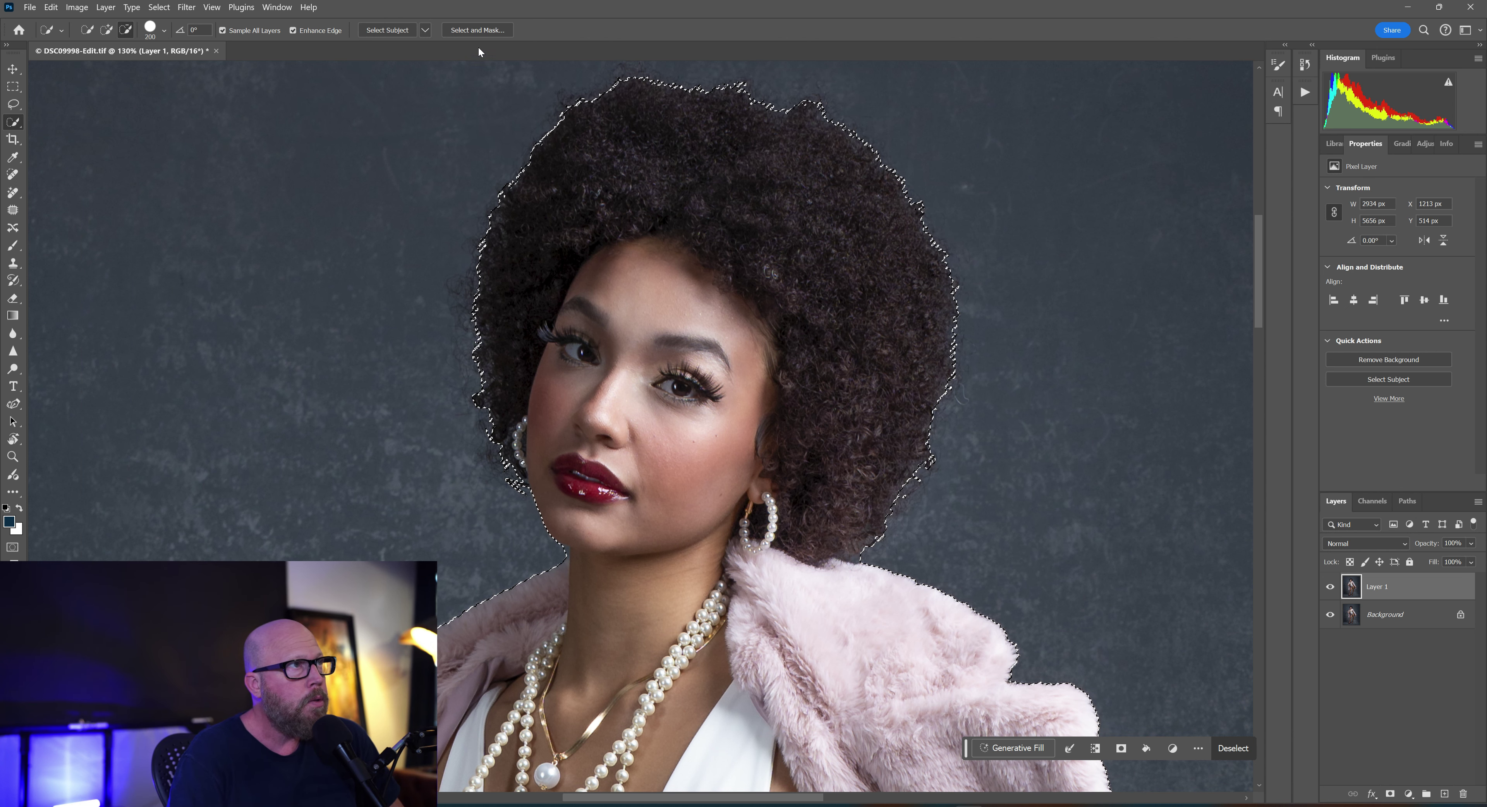
left_click(480, 32)
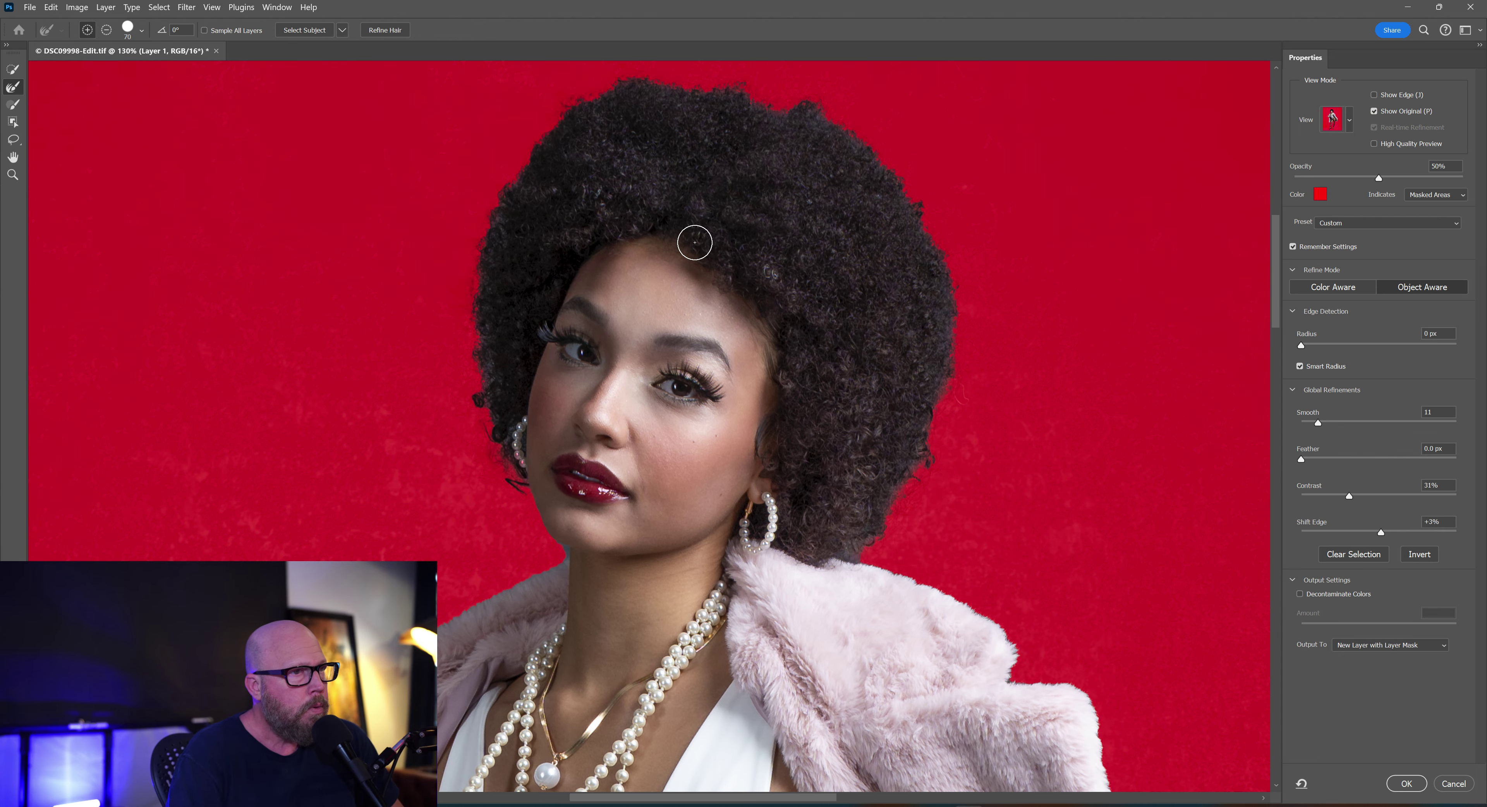
left_click(12, 108)
left_click(12, 87)
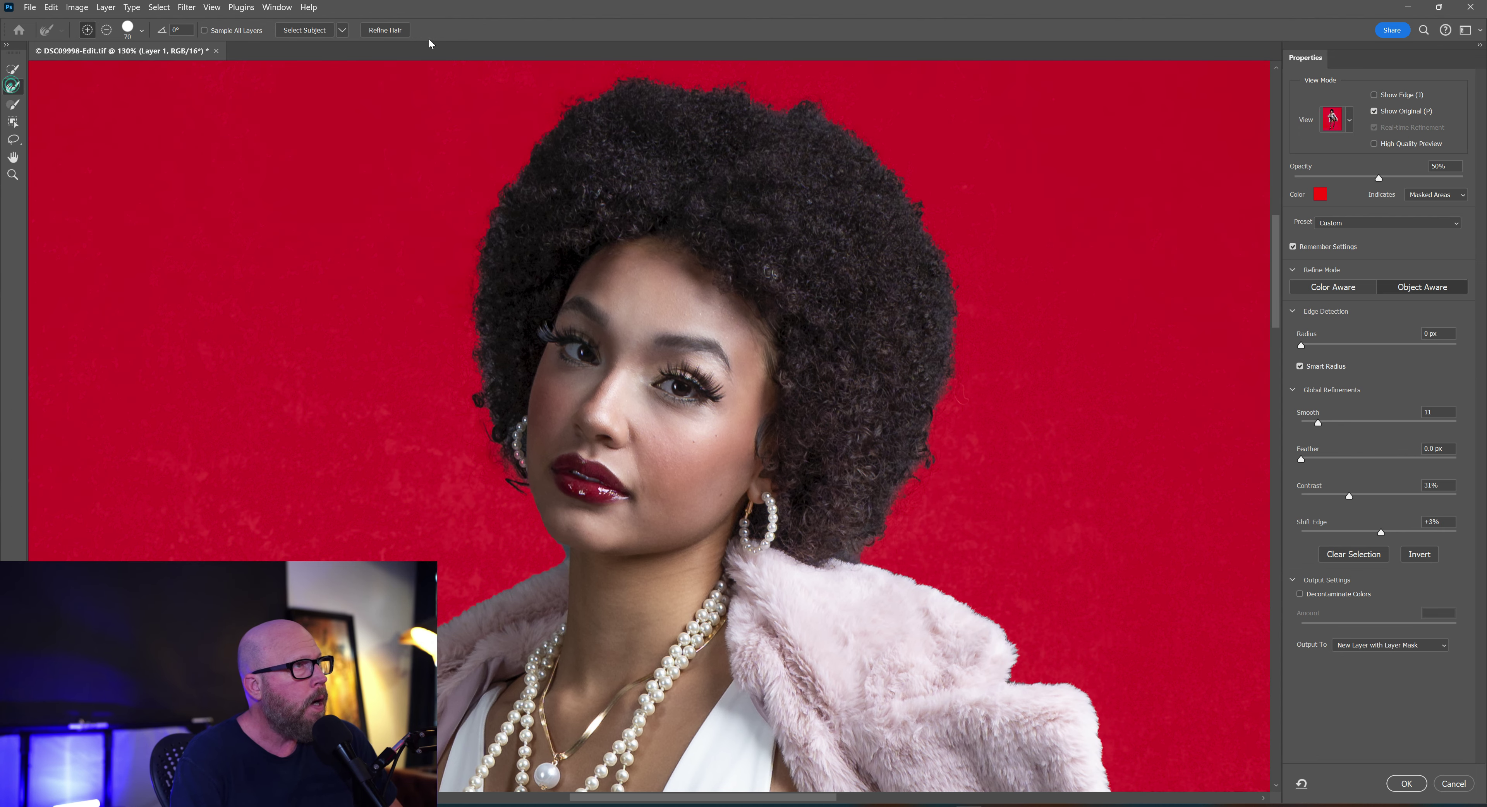
left_click(394, 31)
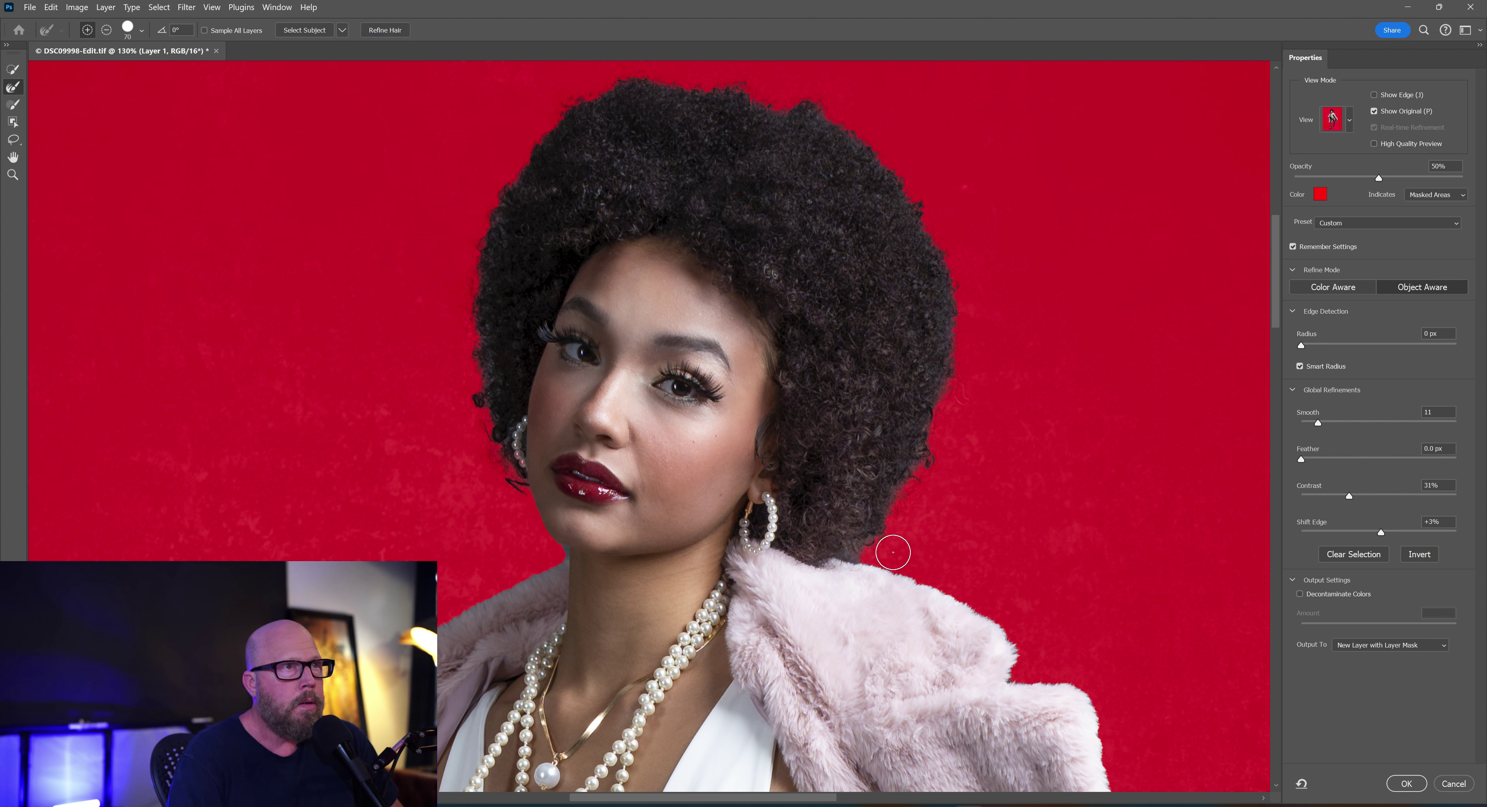
left_click(594, 102)
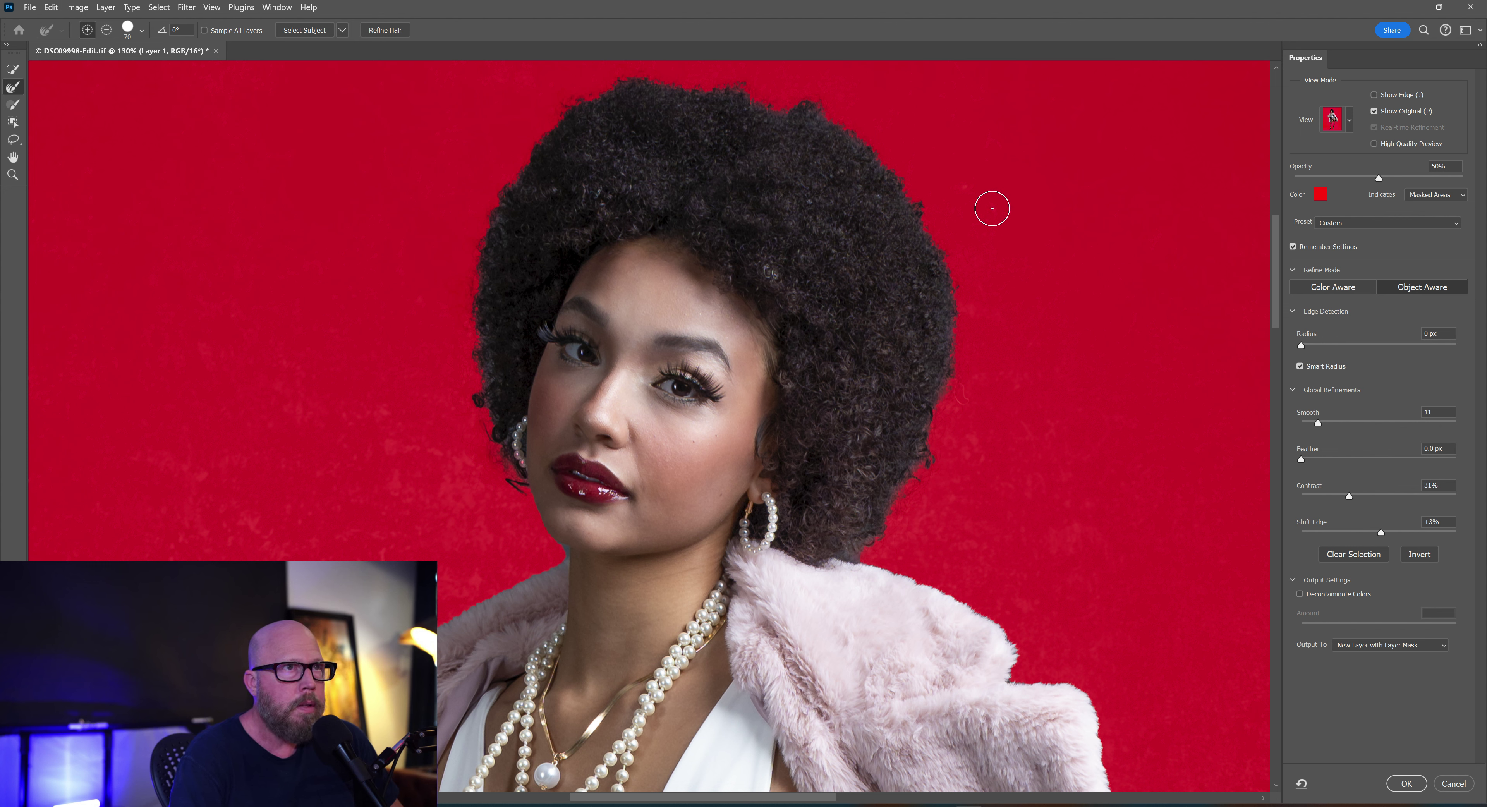
left_click(1407, 784)
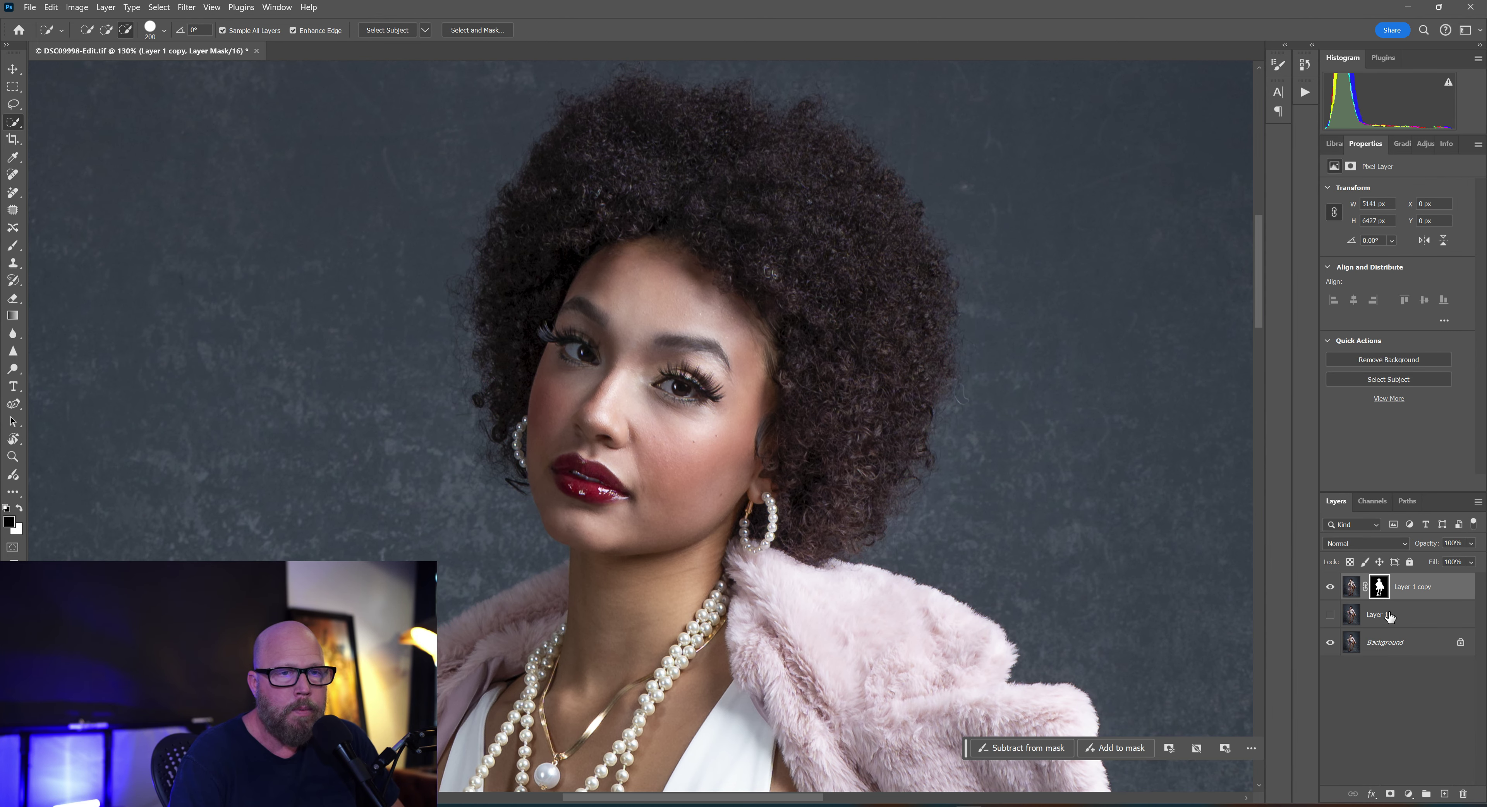
Step: Delete the hidden Layer 1 and invert the layer mask of Layer 1 copy so it targets the background
left_click(1398, 621)
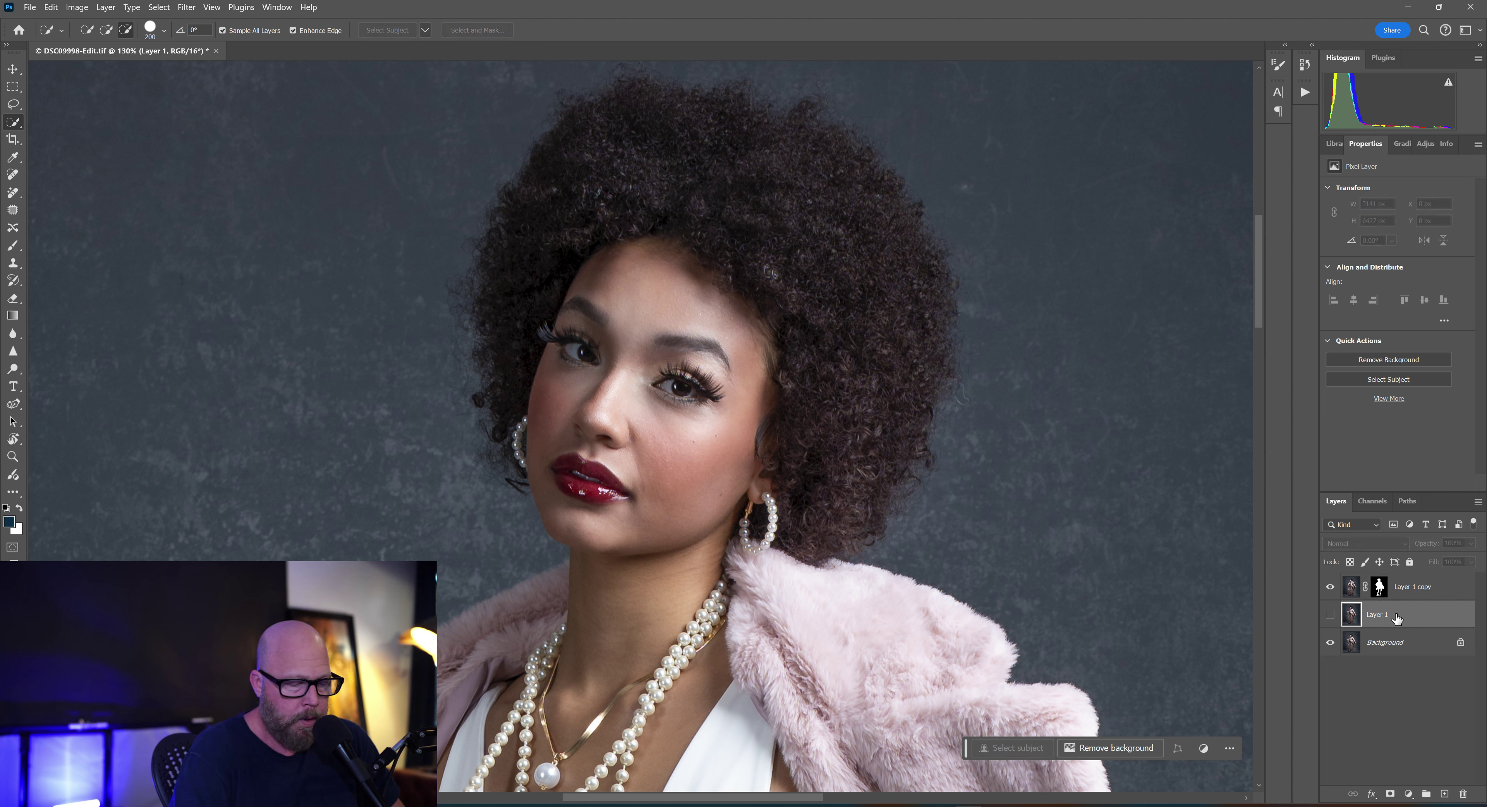
key("Delete")
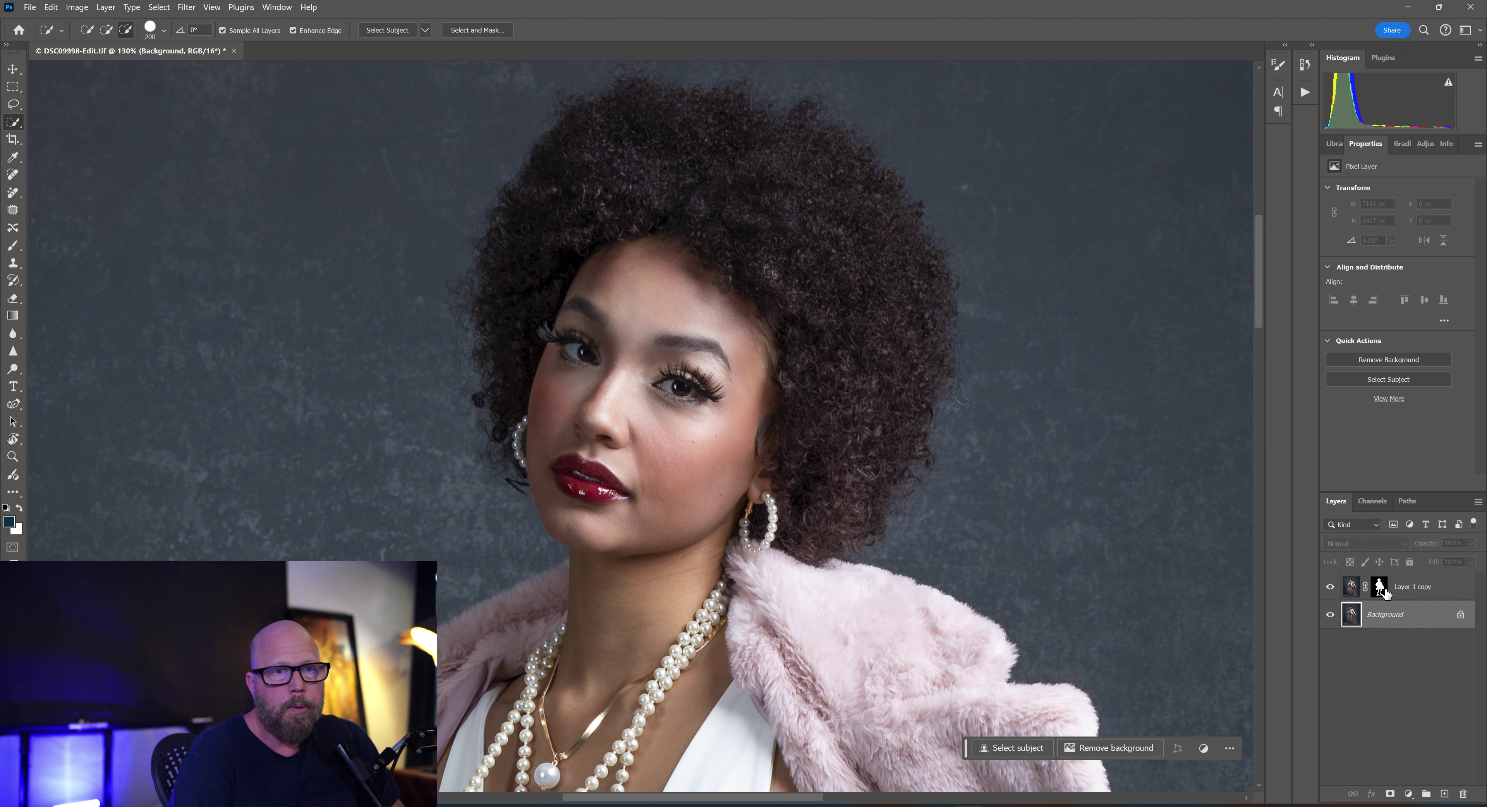
left_click(1382, 587)
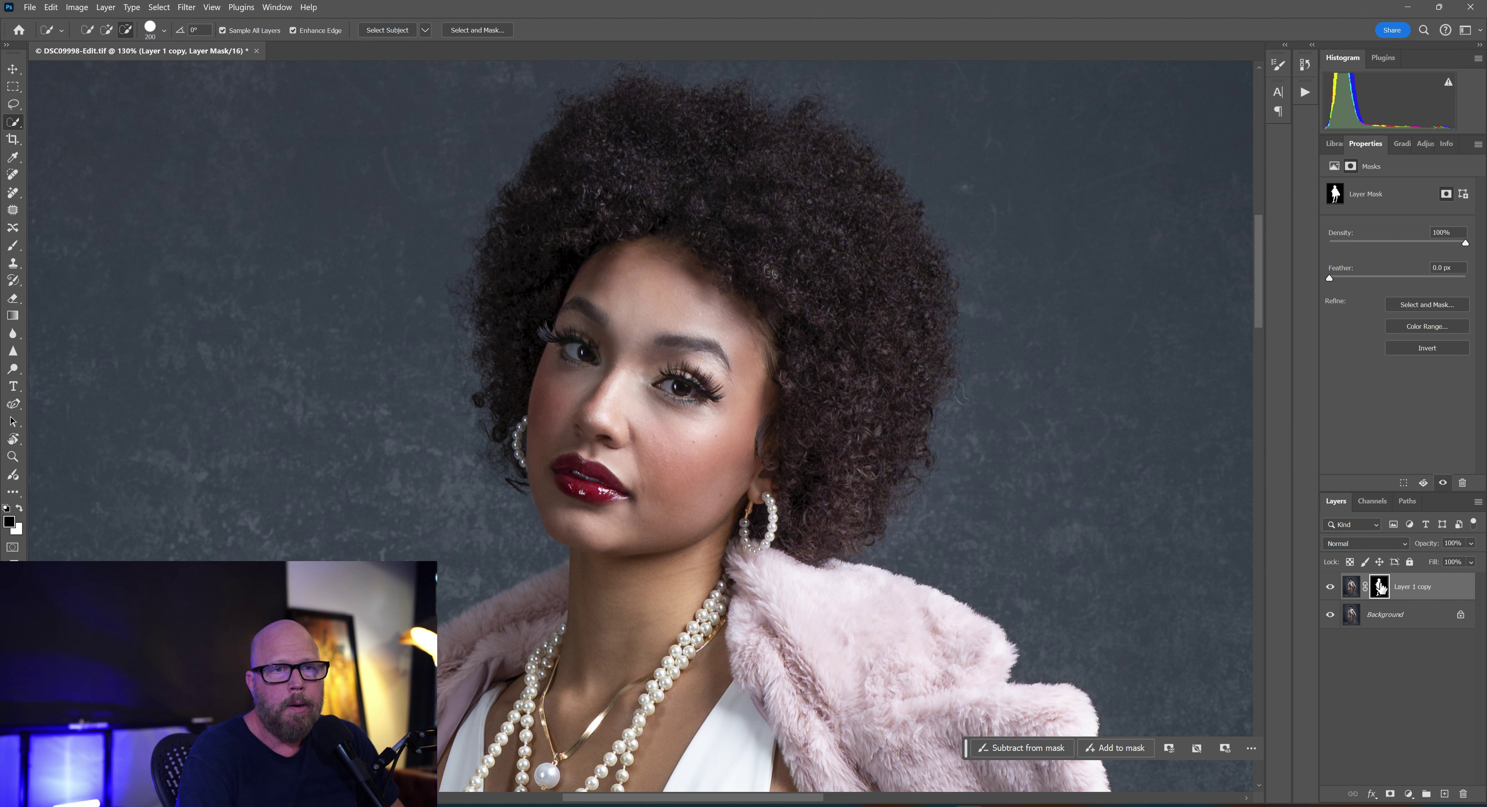
left_click(1353, 588)
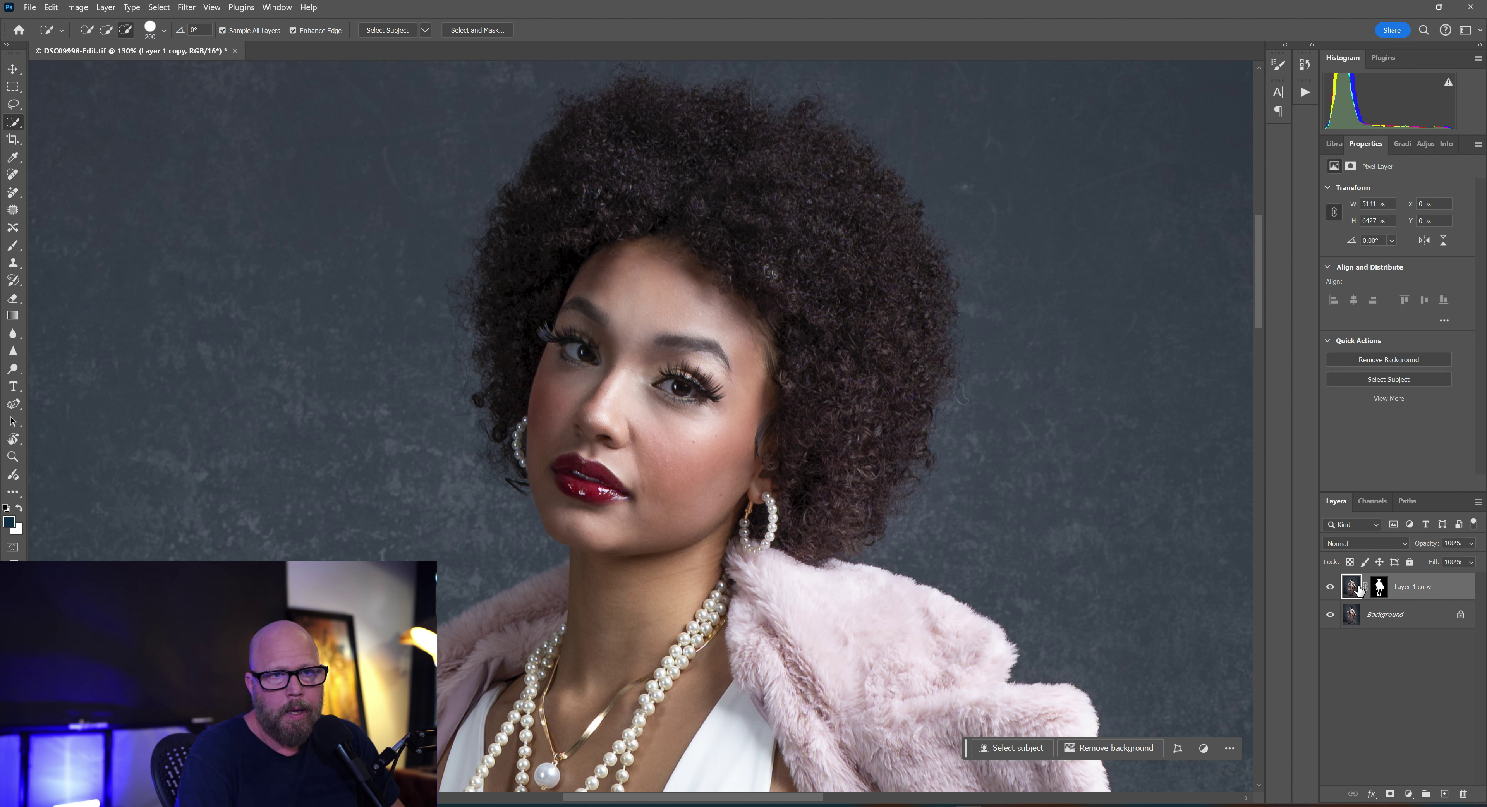
left_click(1380, 586)
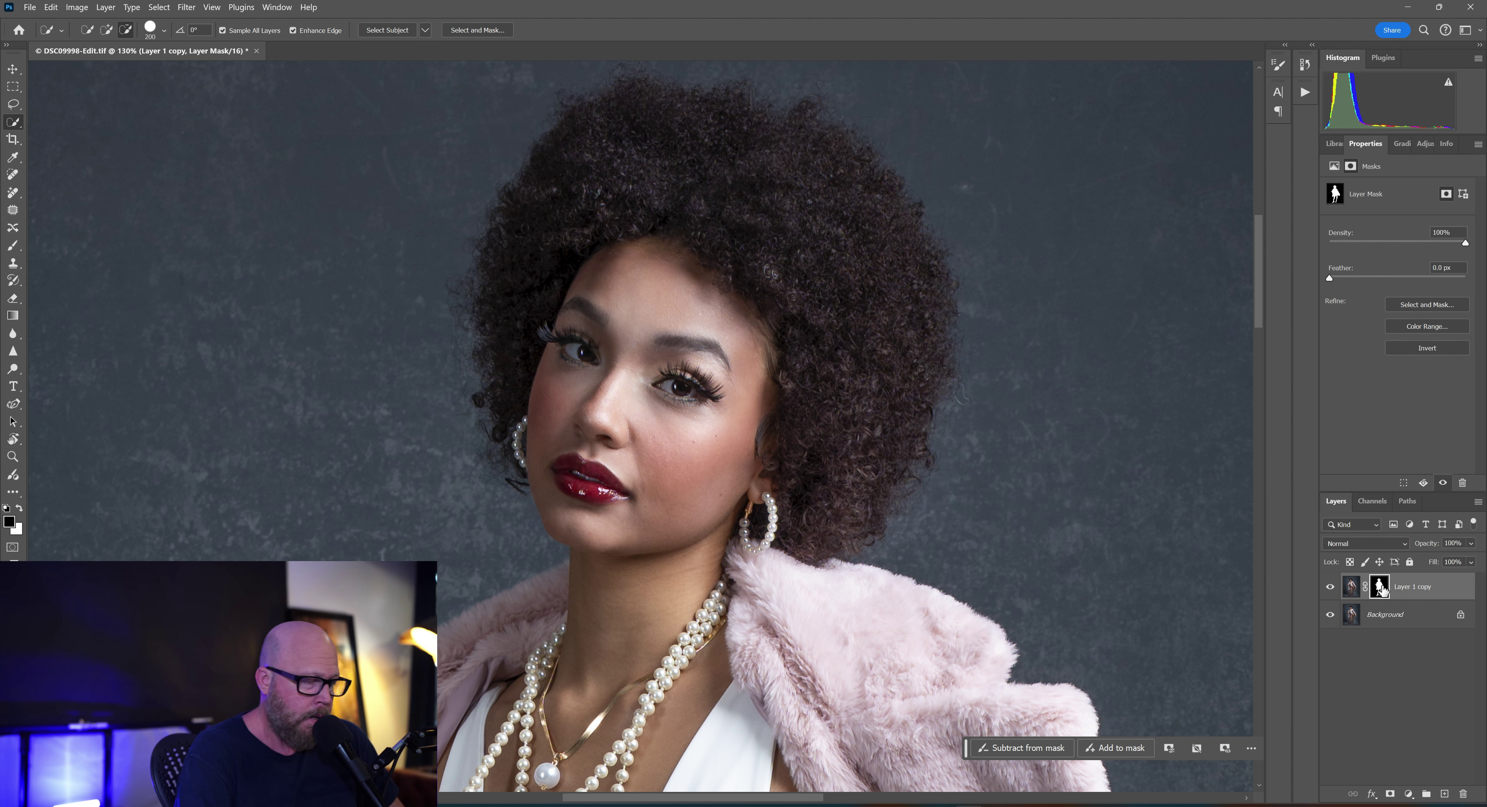
key("ctrl+i")
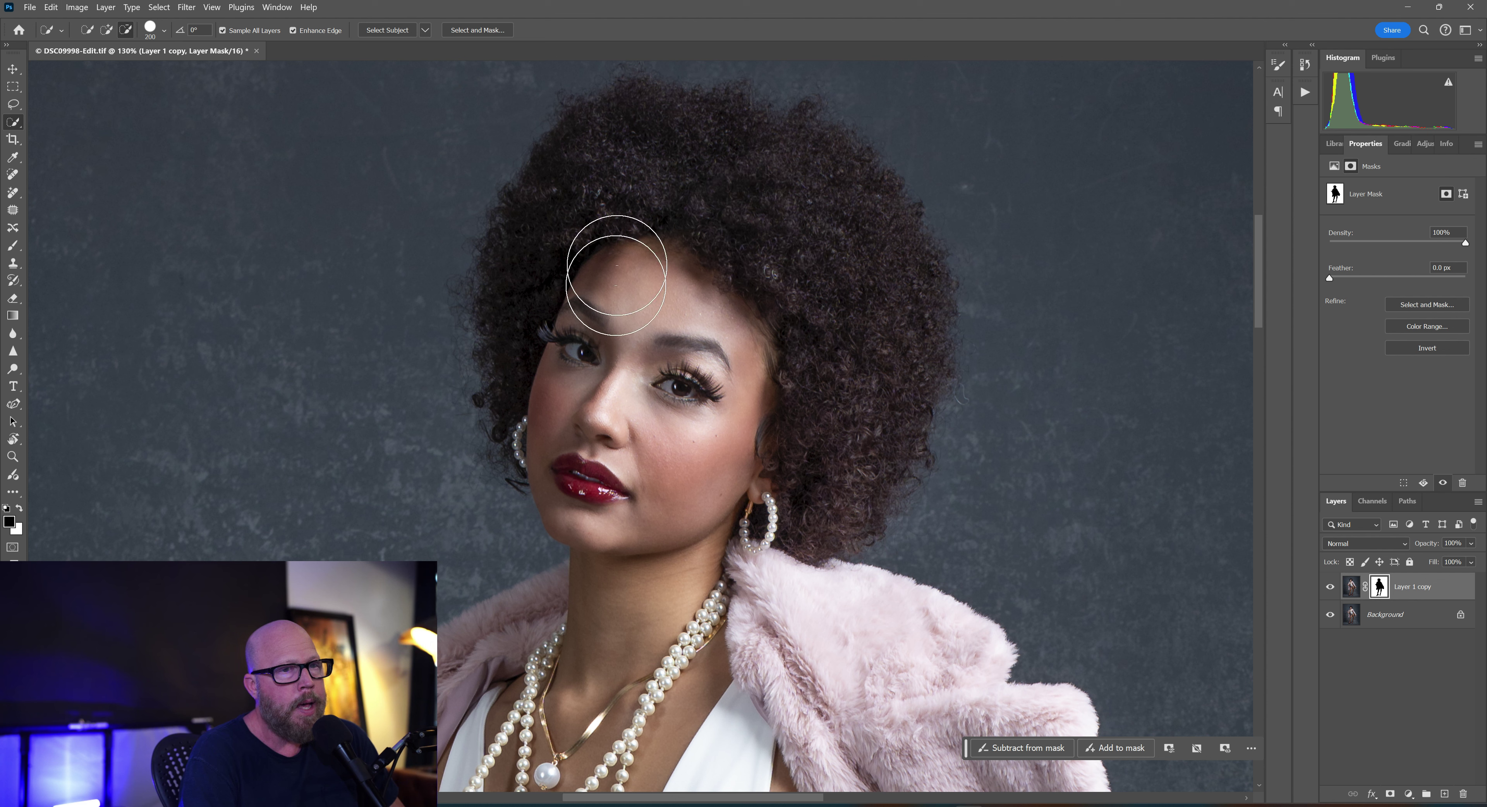
Step: Load the inverted mask as a selection, check its outline over the whole image, and deselect it
right_click(1383, 590)
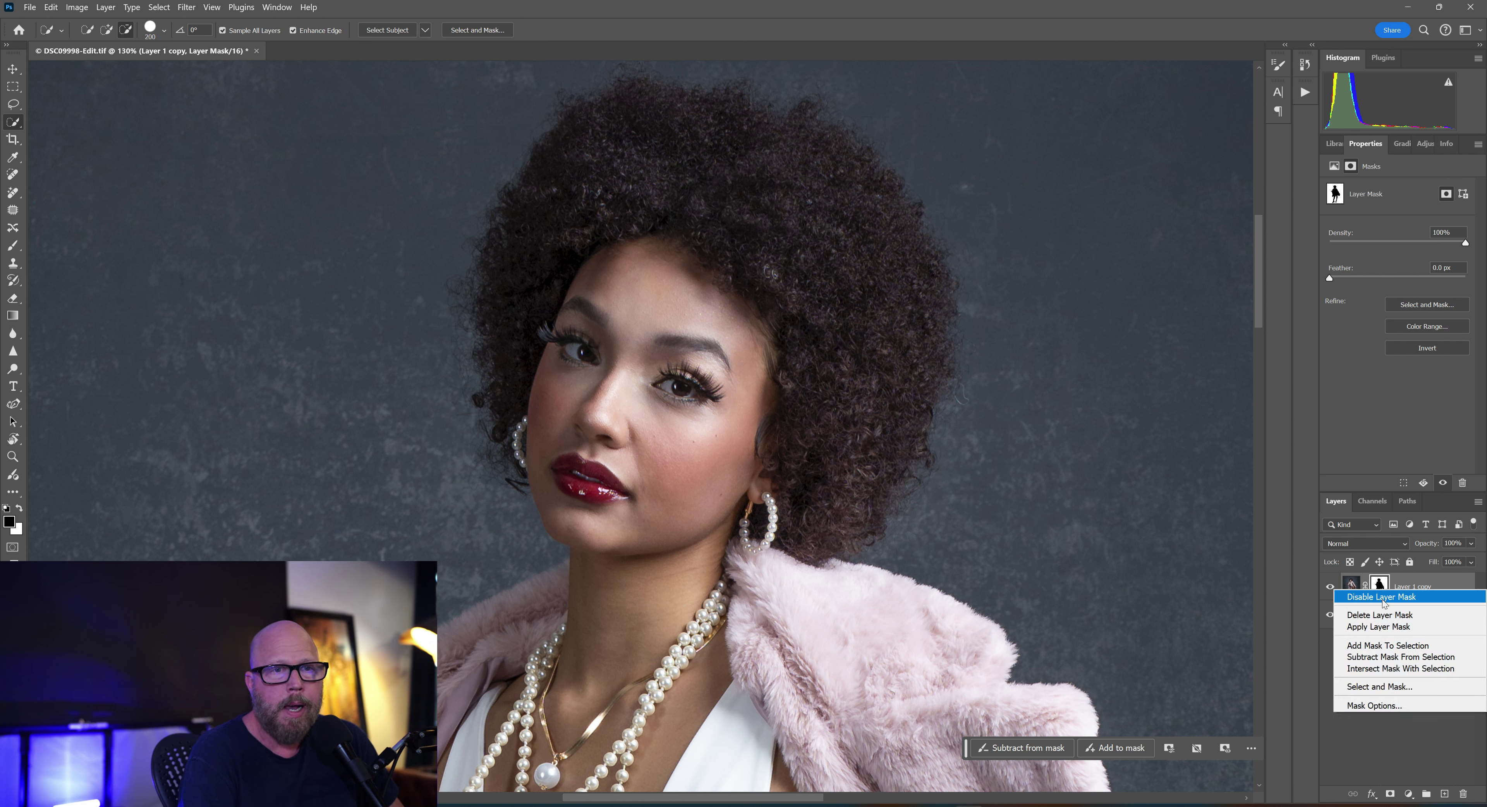
left_click(1382, 646)
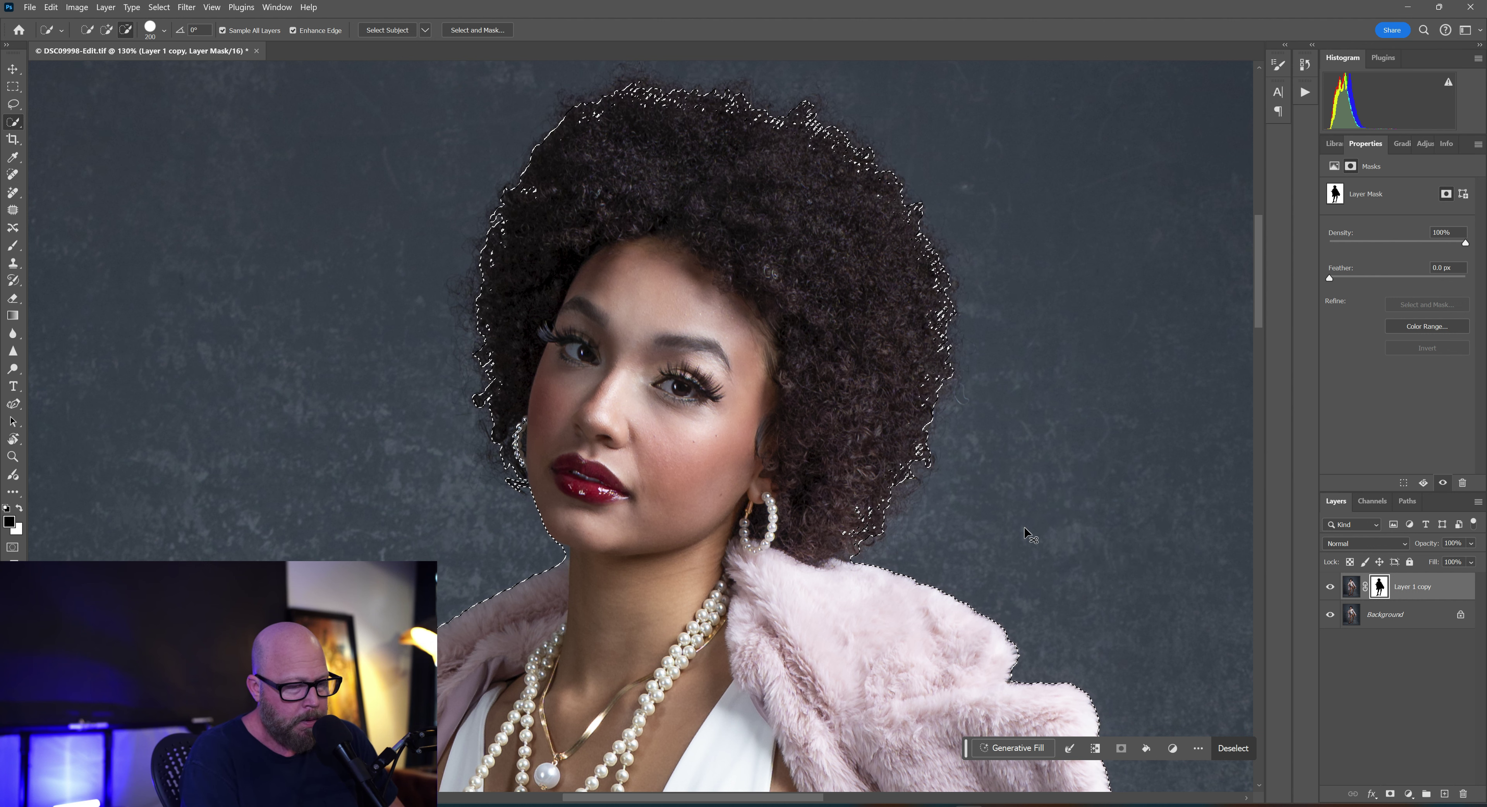
key("ctrl+0")
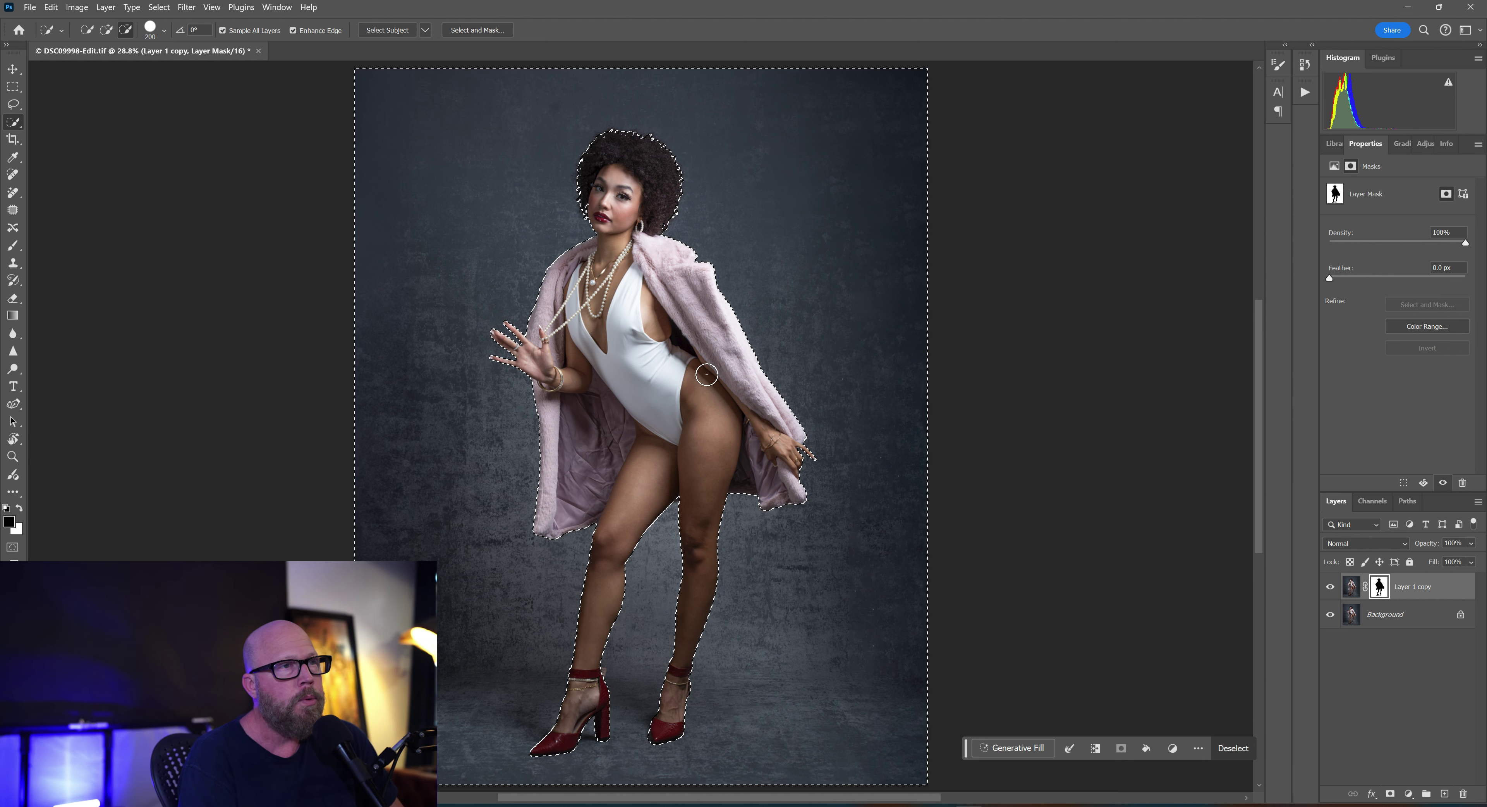
key("ctrl+d")
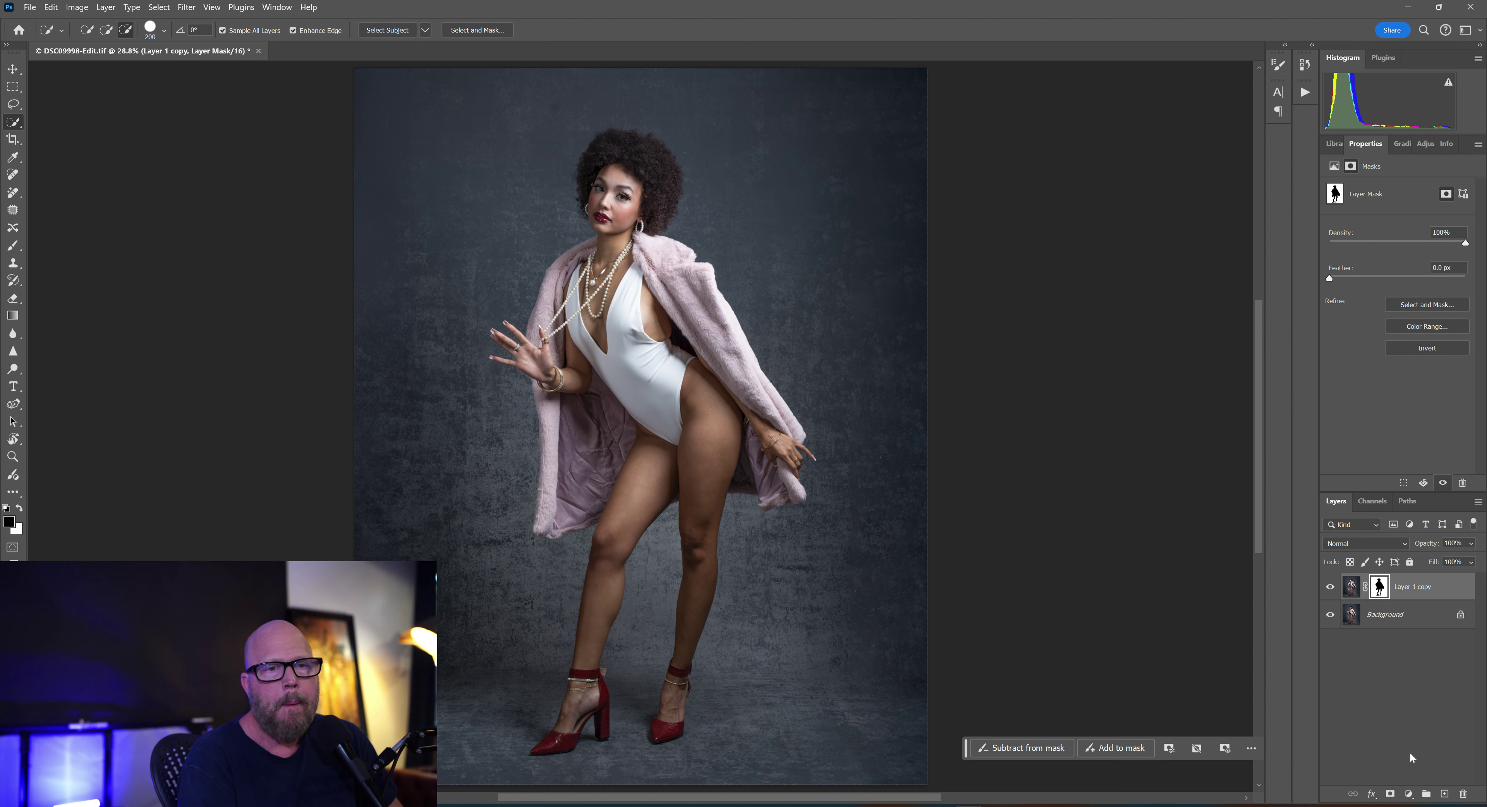
Step: Add a mint green (#a1f4c2) Solid Color fill layer above Layer 1 copy and set its blend mode to Overlay
left_click(1409, 795)
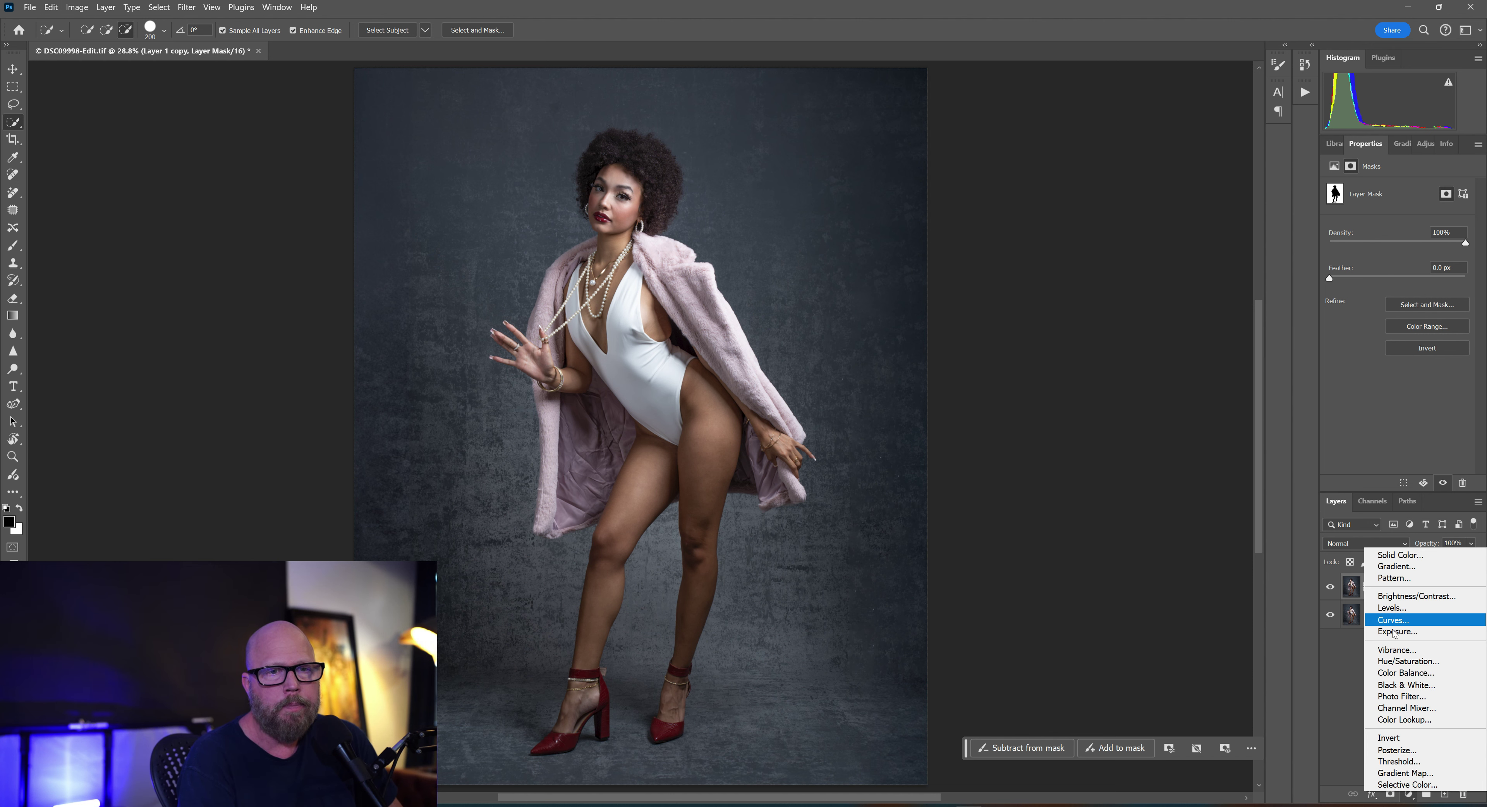
left_click(1406, 559)
key("Return")
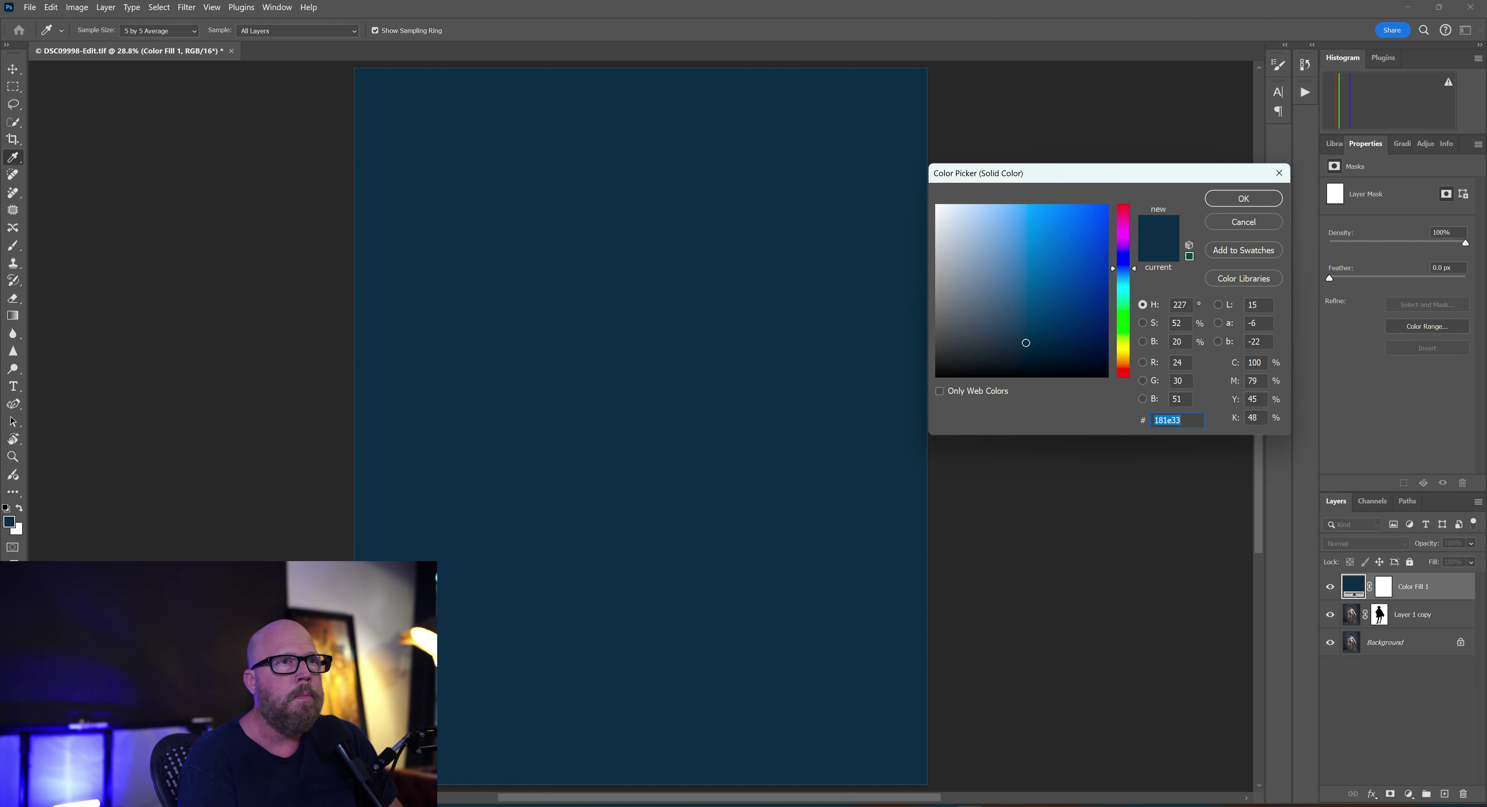
left_click_drag(1114, 272, 1117, 317)
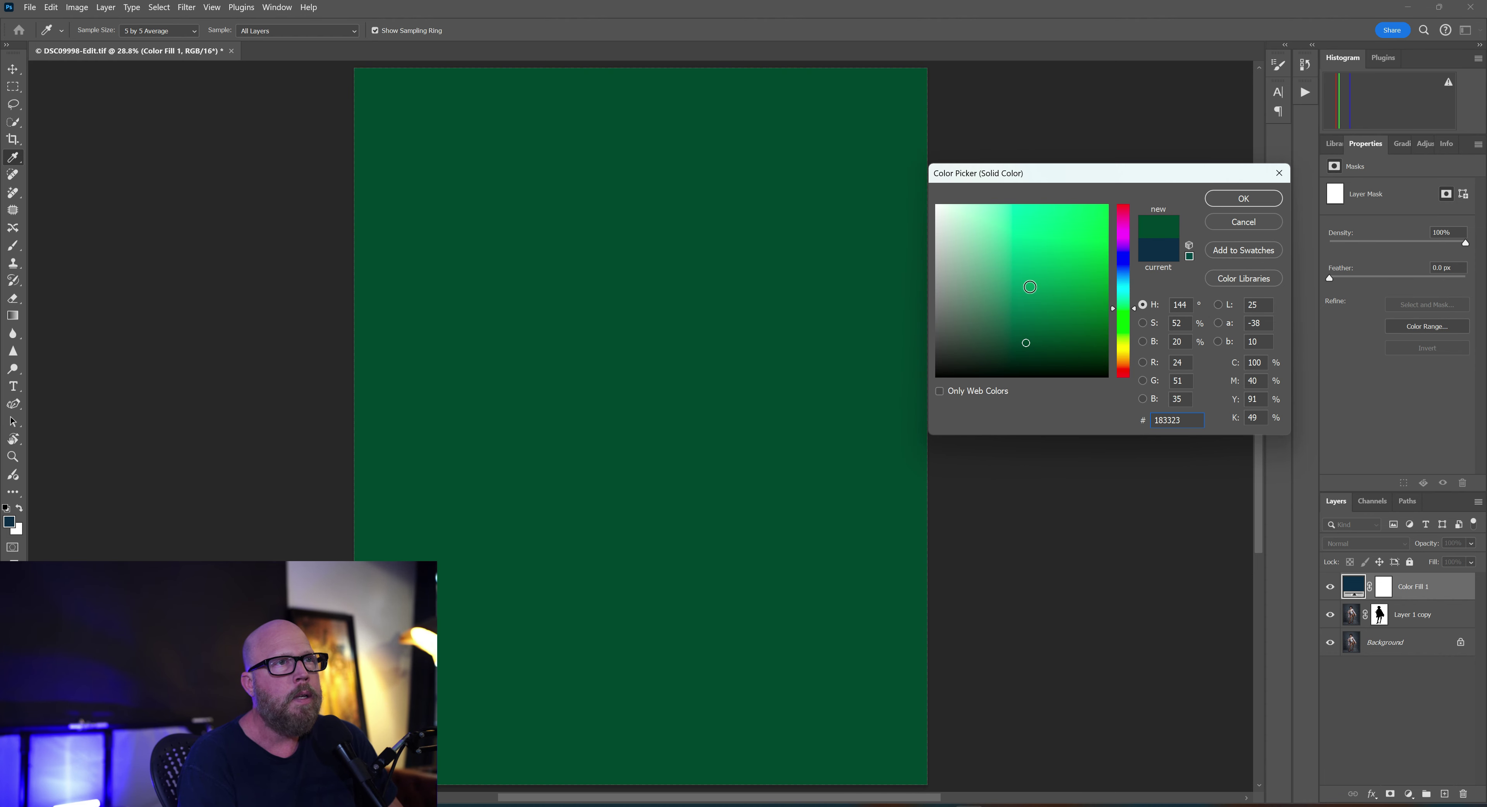
left_click(994, 210)
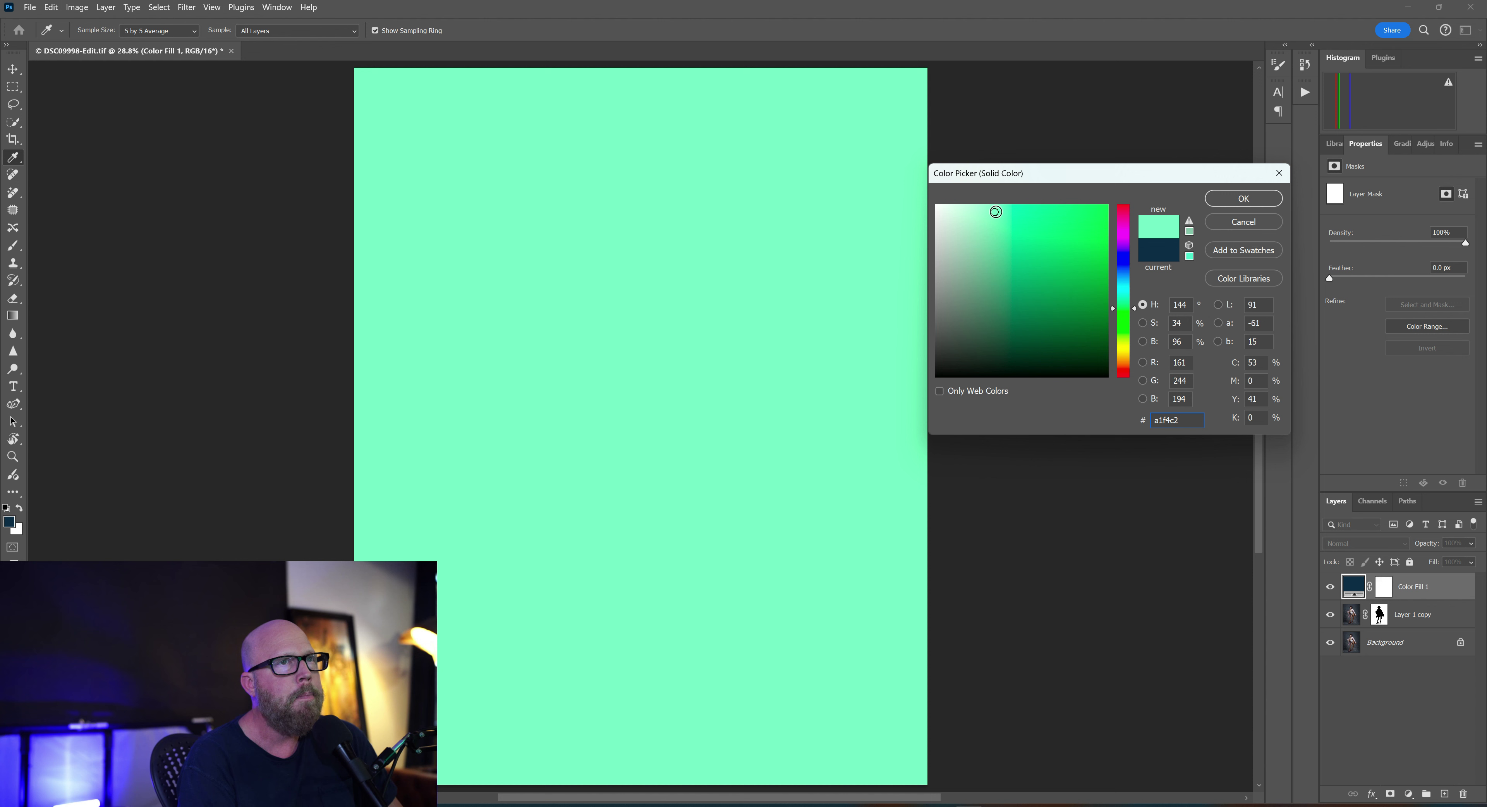
left_click(1224, 206)
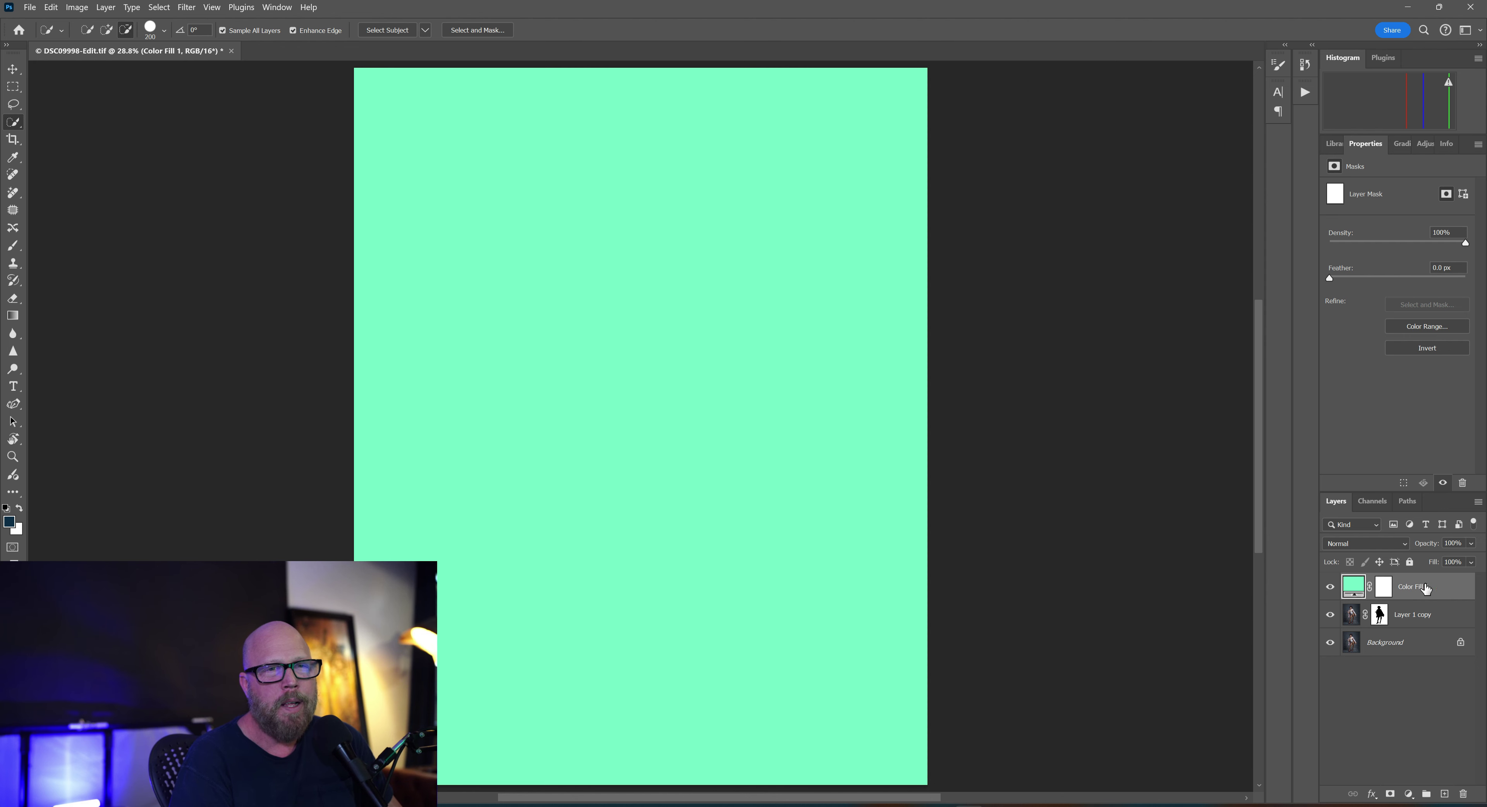
left_click(1341, 543)
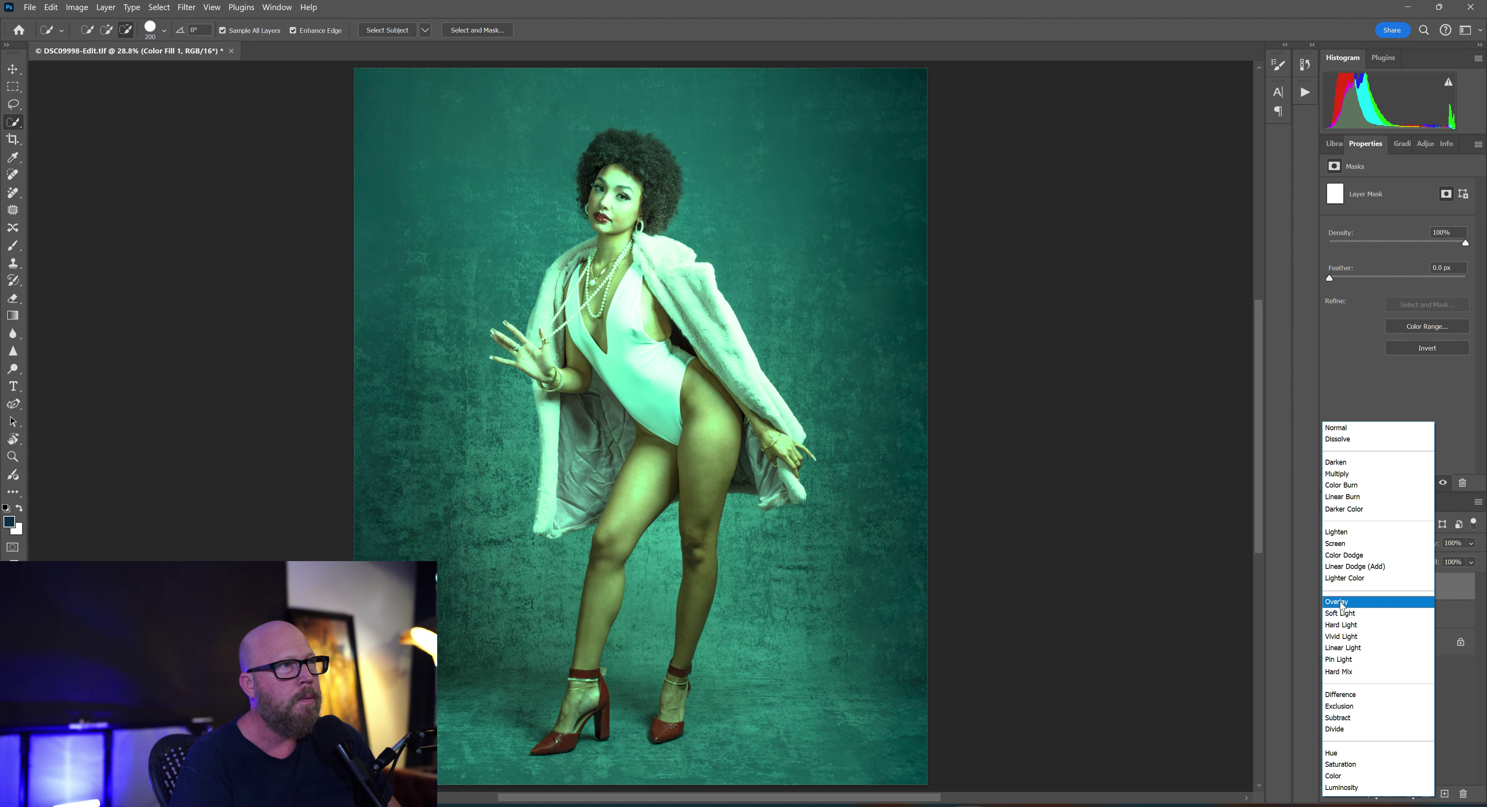
left_click(1342, 603)
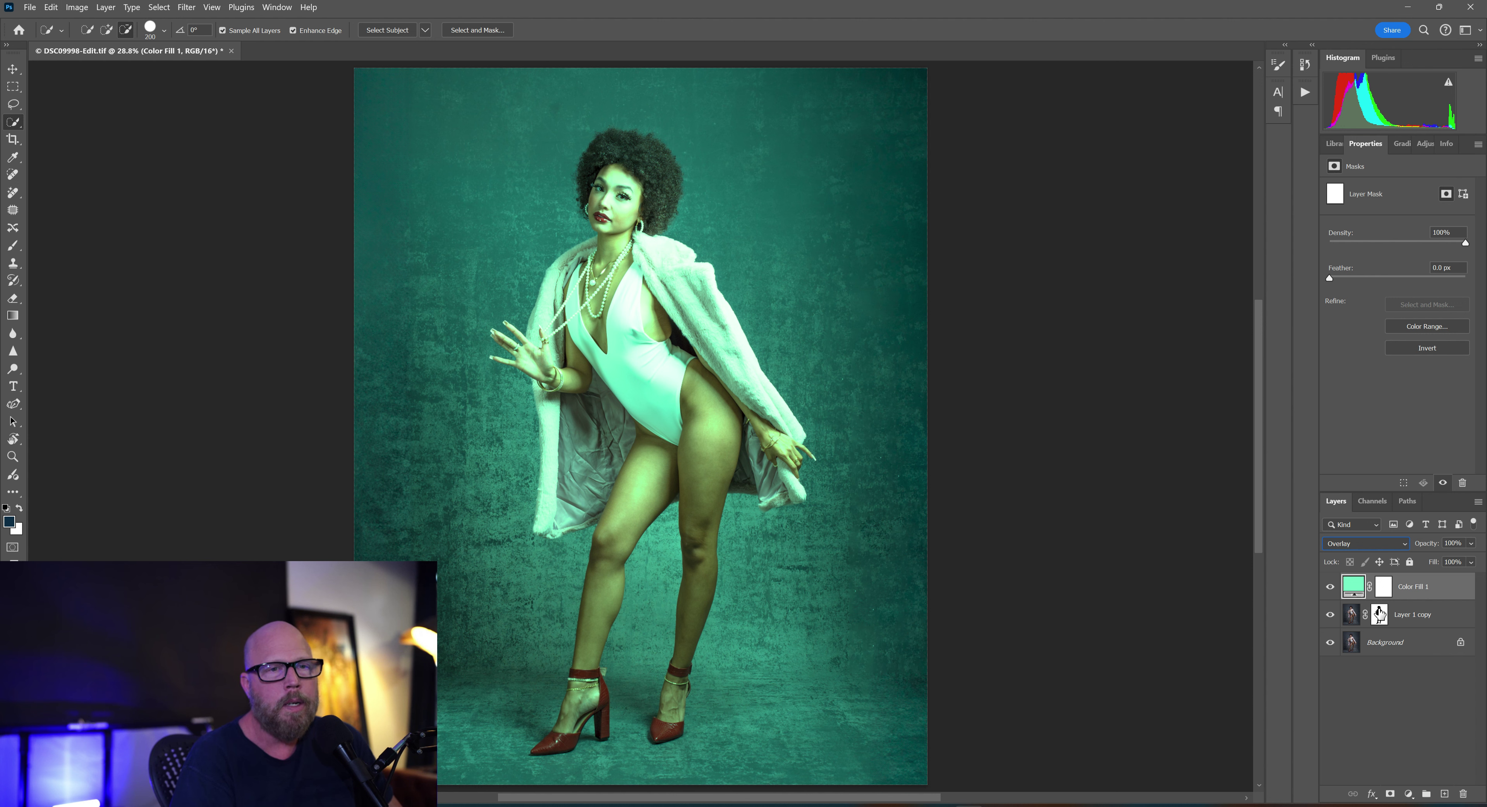
Step: Copy the mask of Layer 1 copy onto the color fill layer, replacing its white mask, and select that fill mask
left_click(1380, 623)
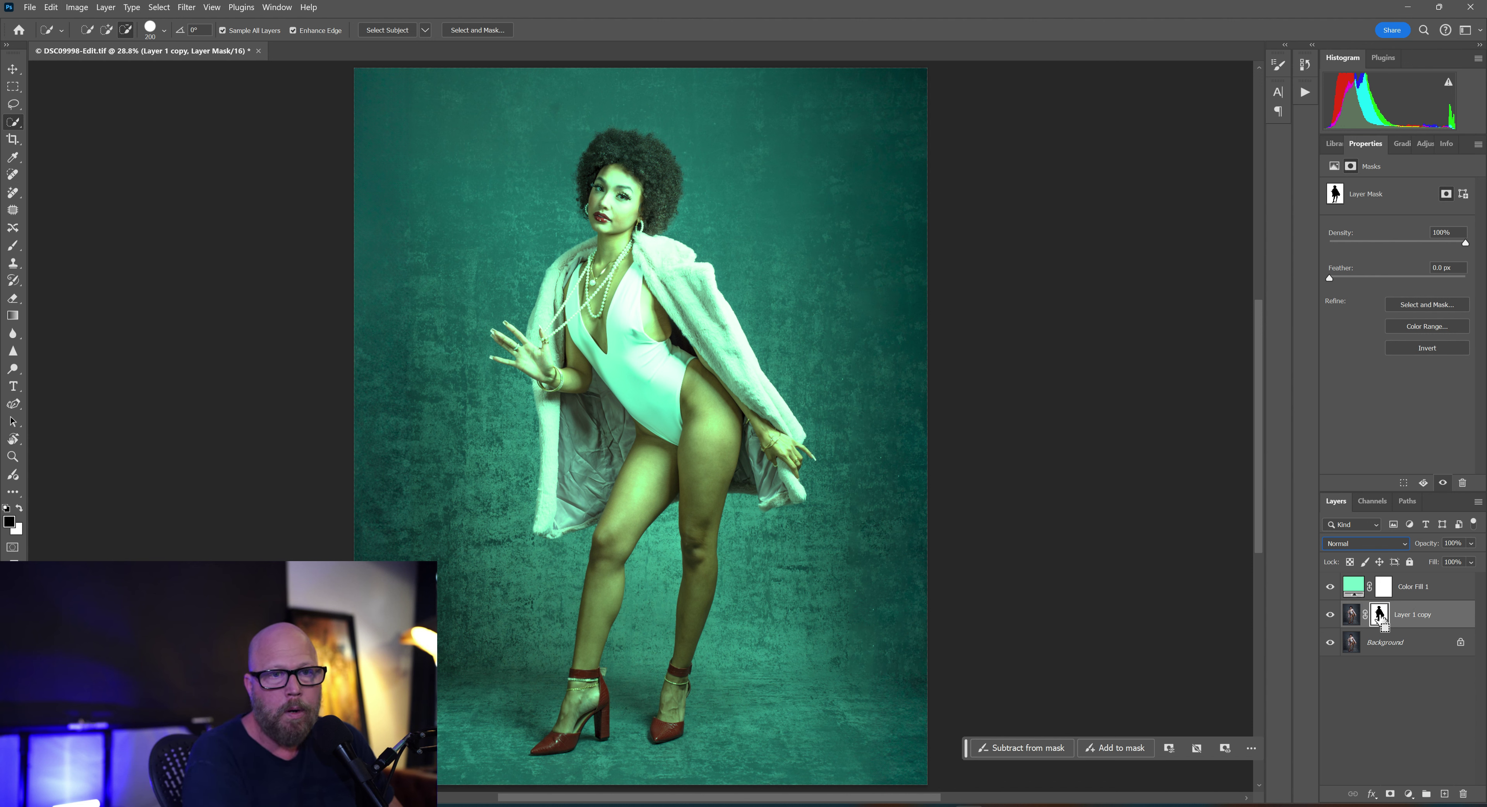
left_click_drag(1379, 618, 1387, 594)
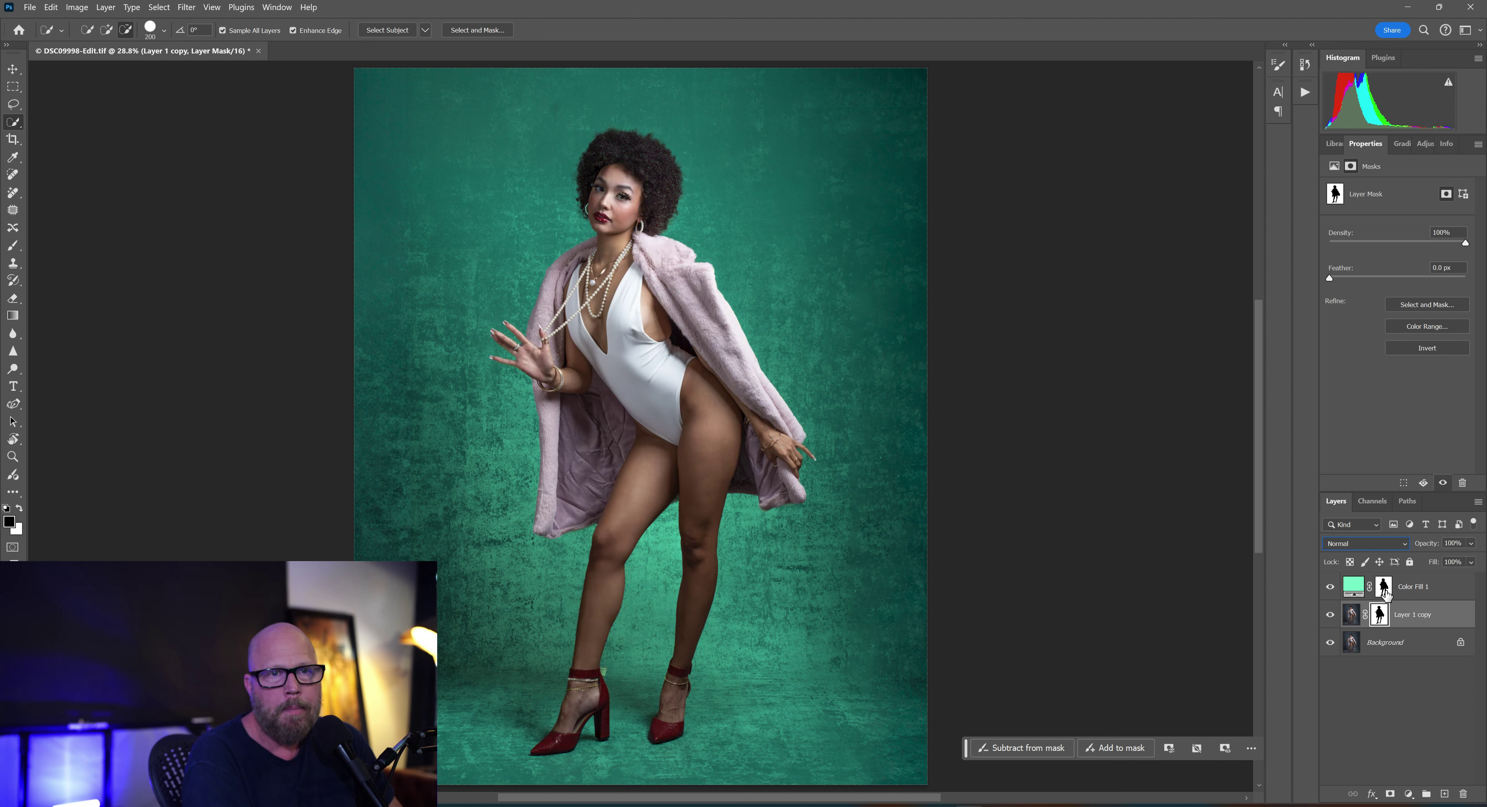
left_click(1386, 588)
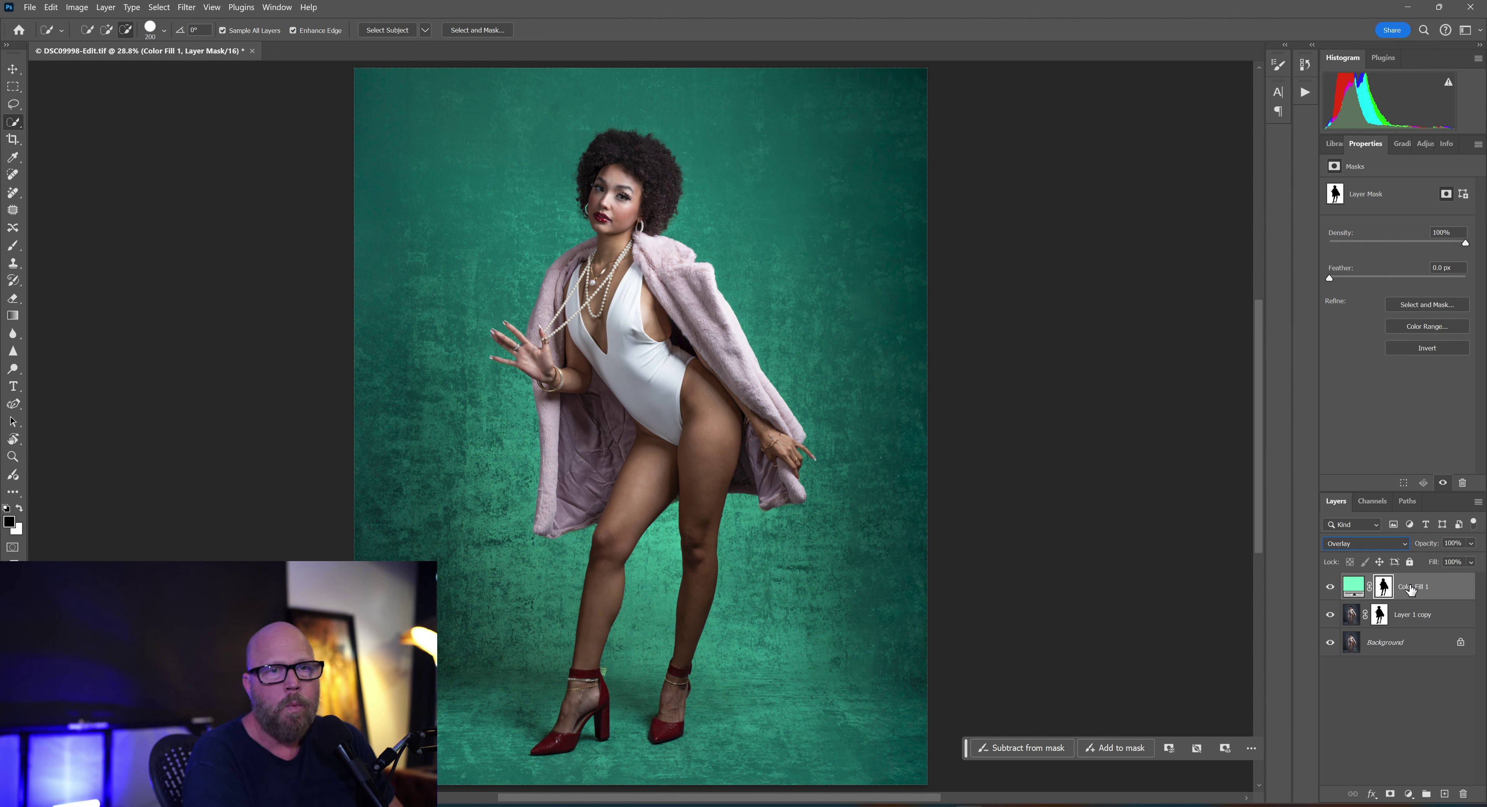
Step: Inspect the green backdrop's mask edge around the subject's hair up close, then check the whole image
left_click(1357, 587)
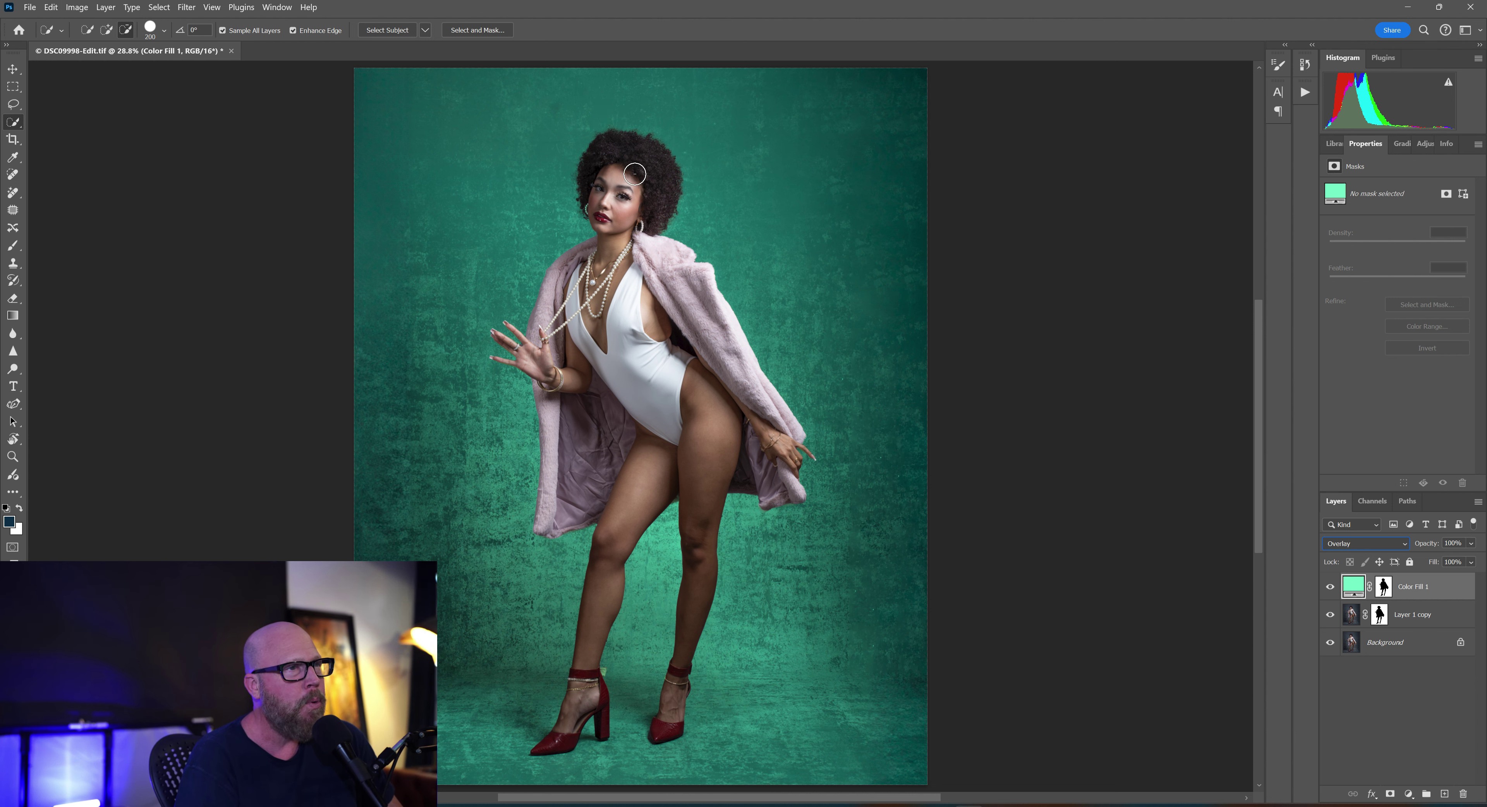
key("ctrl+plus")
key("ctrl+plus")
key("ctrl+plus")
key("ctrl+plus")
key("ctrl+plus")
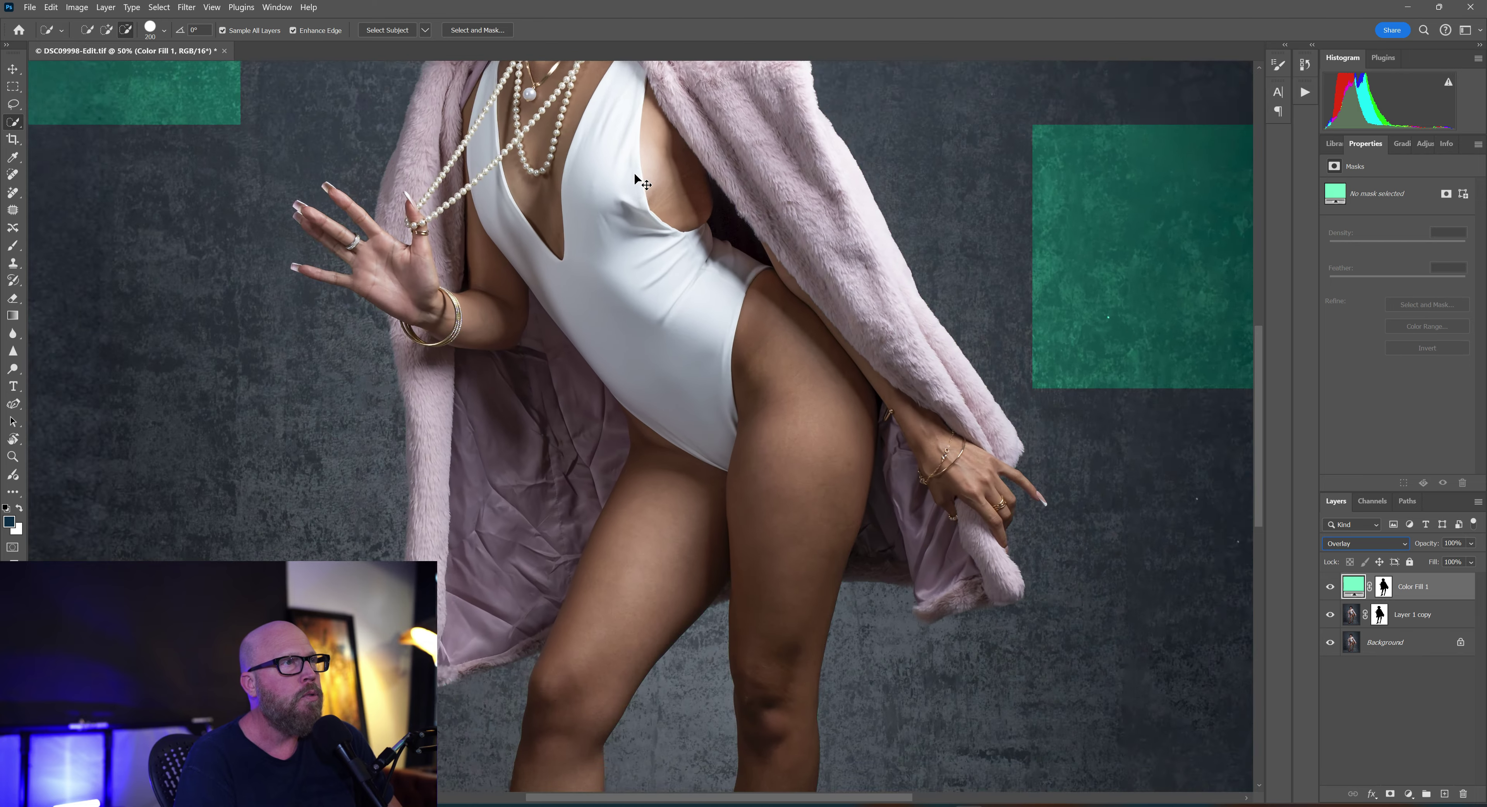
left_click_drag(737, 352, 788, 571)
left_click_drag(737, 405, 787, 707)
left_click_drag(714, 302, 755, 564)
left_click_drag(820, 408, 809, 334)
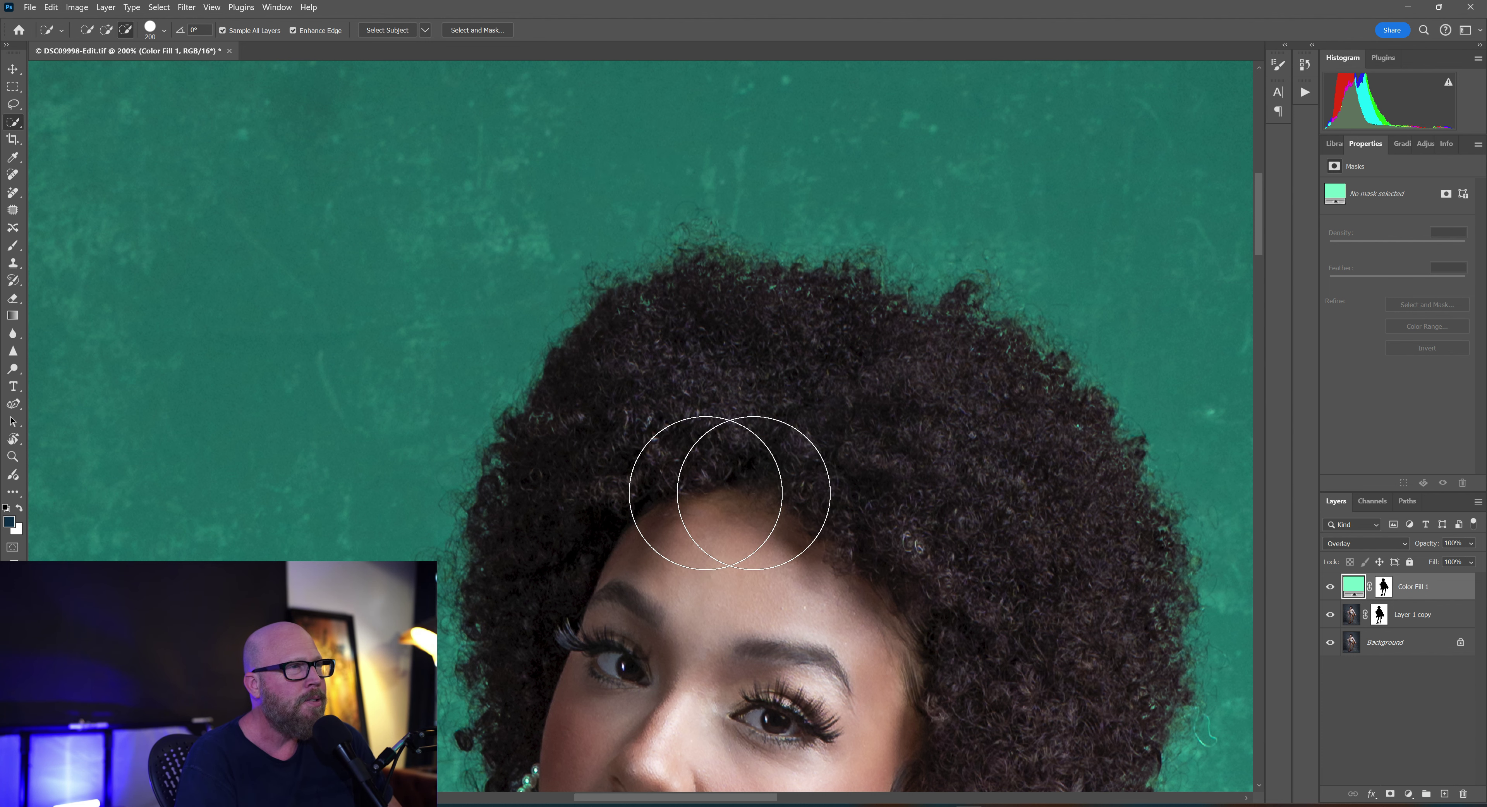
key("ctrl+0")
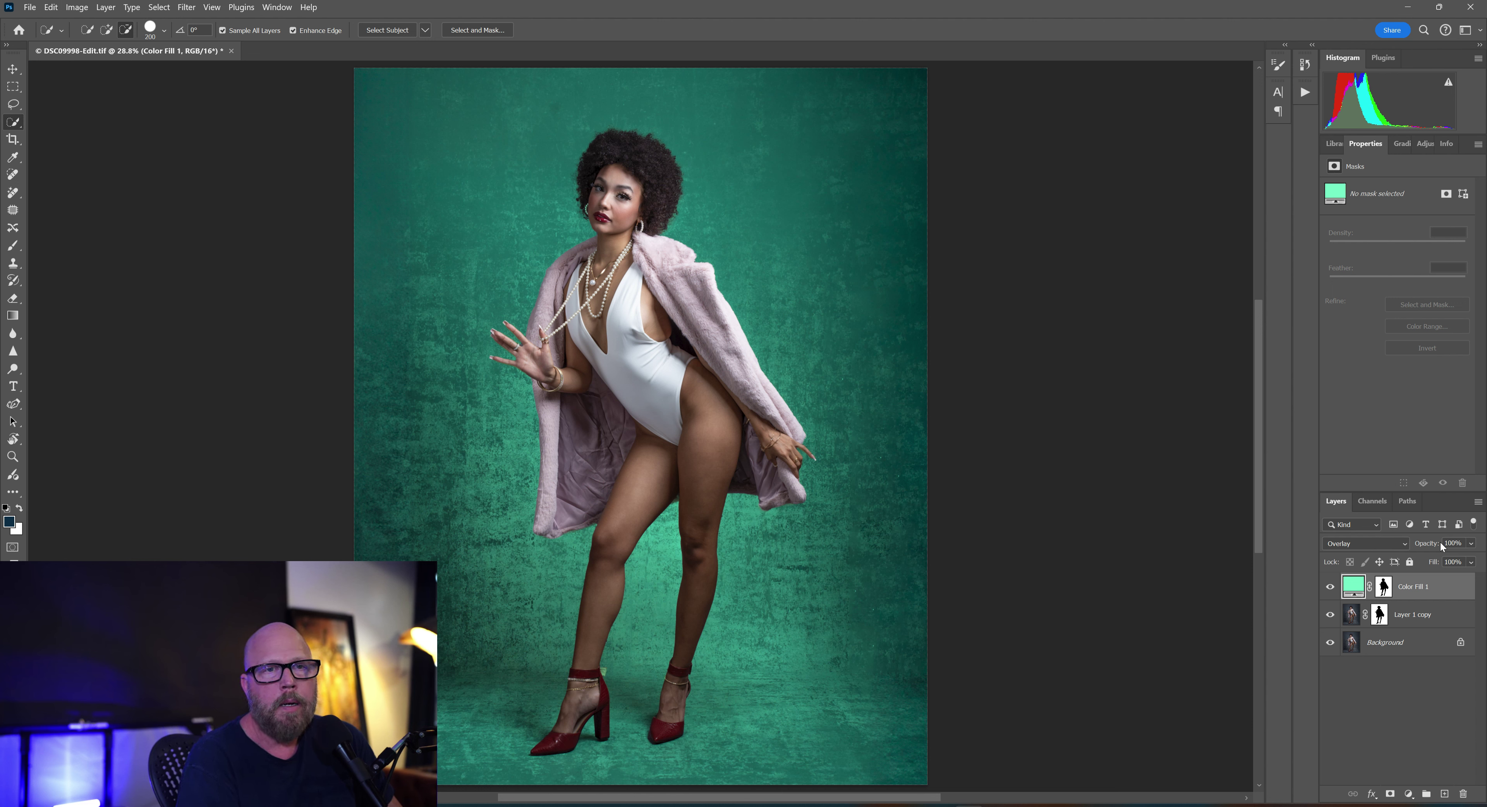
Step: Lower the Color Fill 1 layer's opacity to about 20% and compare the backdrop with the layer hidden and shown
left_click(1472, 545)
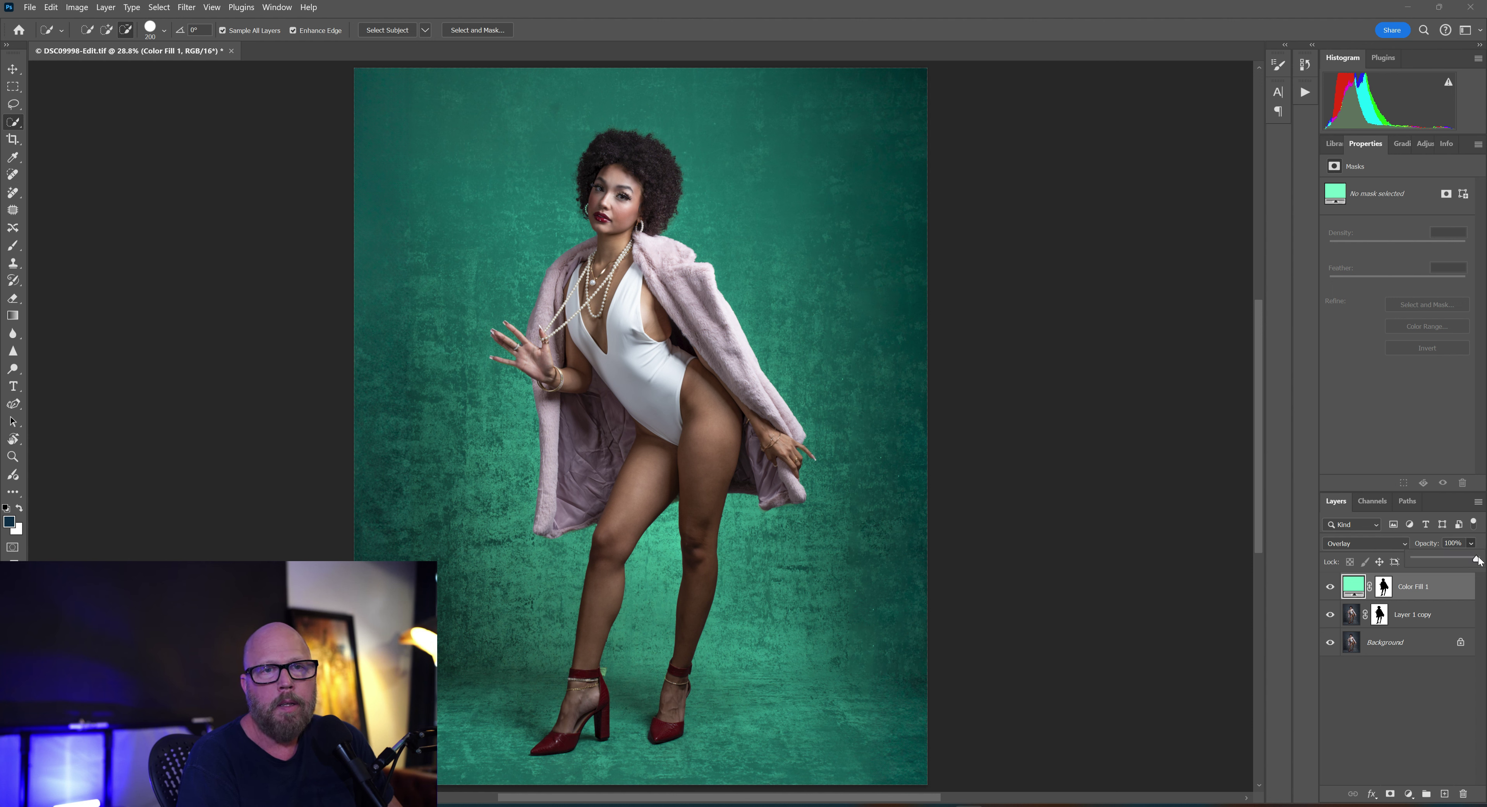
left_click_drag(1477, 560, 1428, 573)
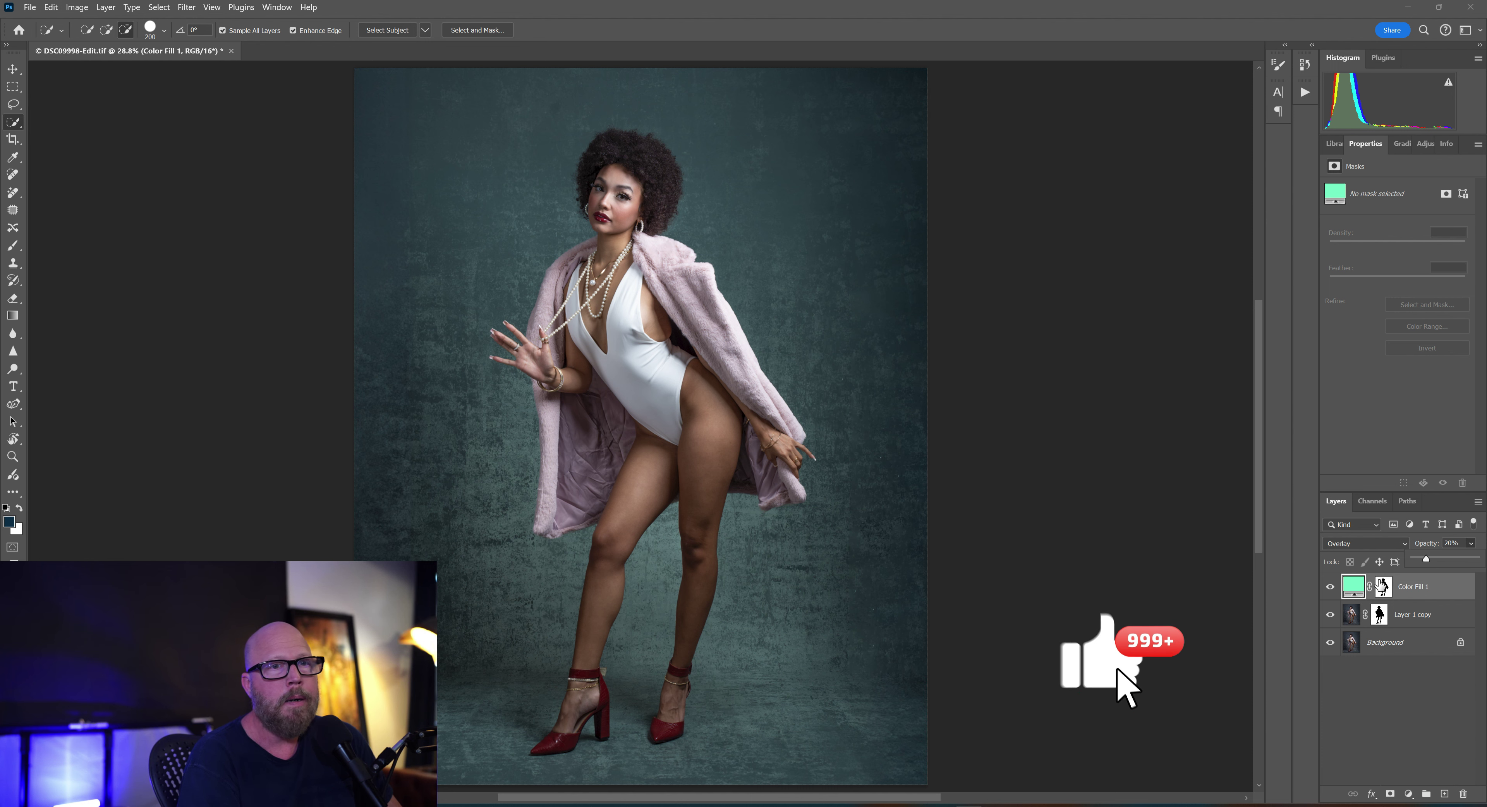
left_click(1329, 590)
left_click(1330, 587)
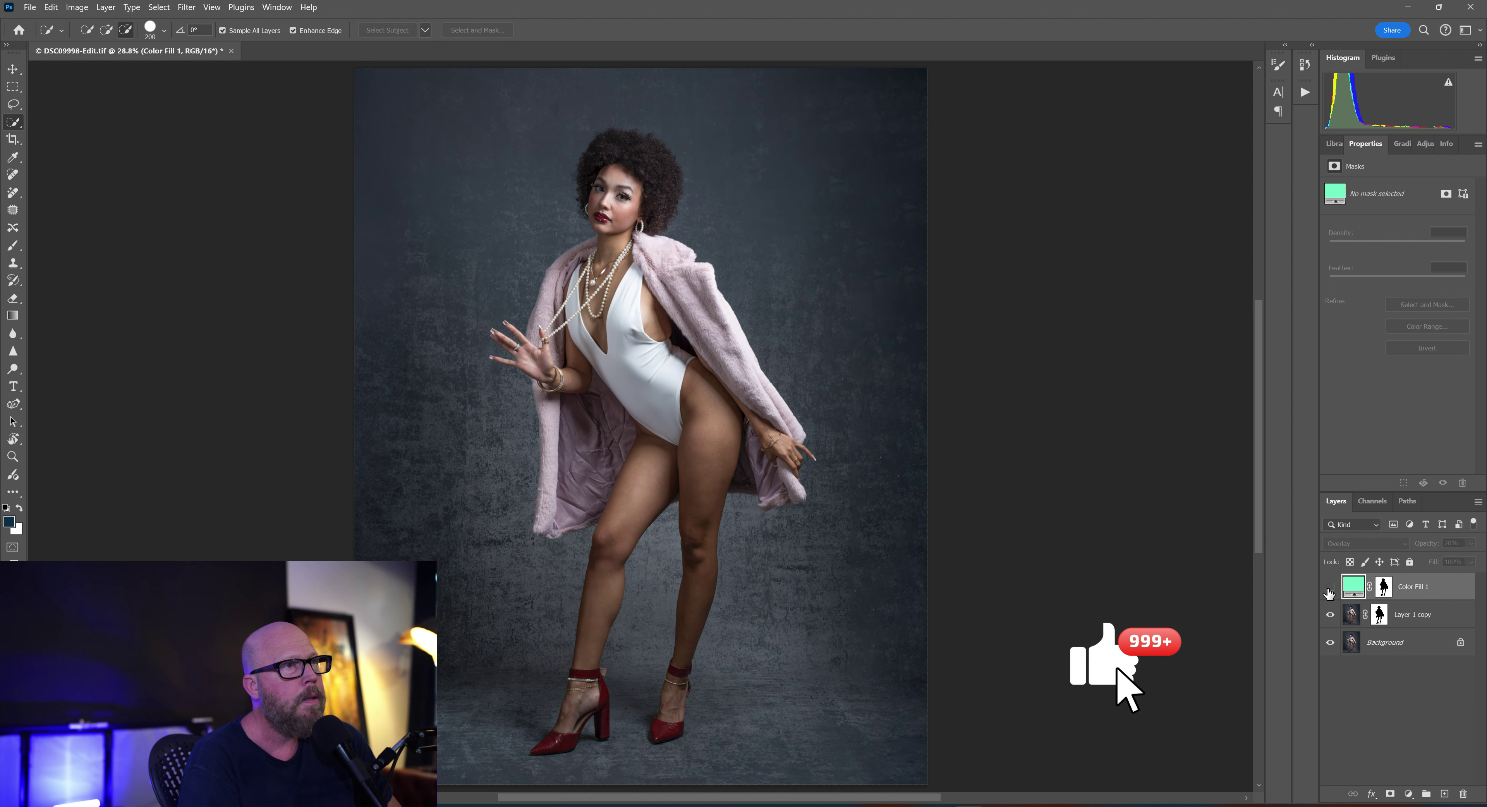
left_click(1329, 590)
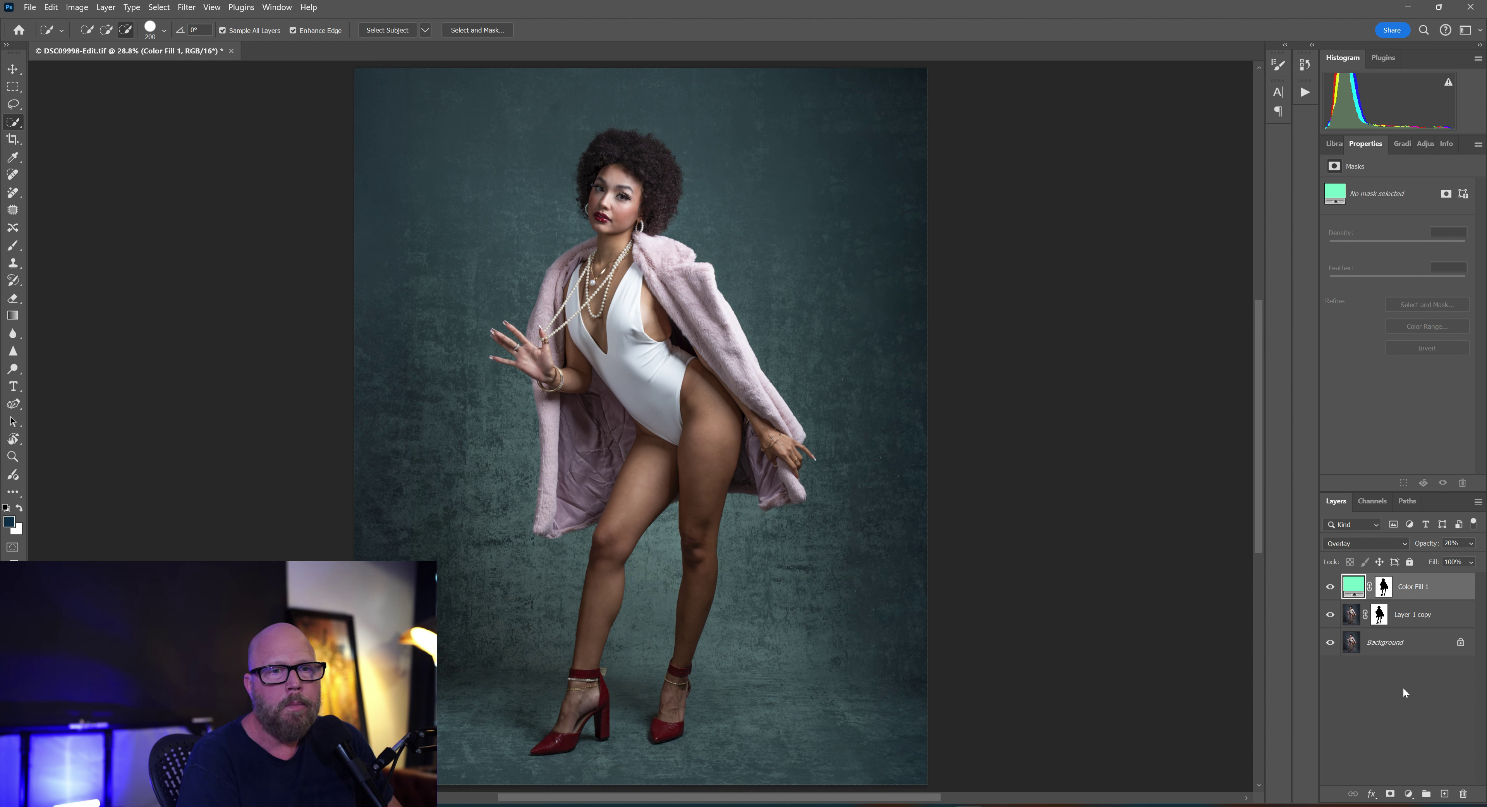
Step: Add a Hue/Saturation adjustment layer and raise the Magentas saturation to +66 by sampling the pink coat with the on-image adjustment tool
left_click(1410, 795)
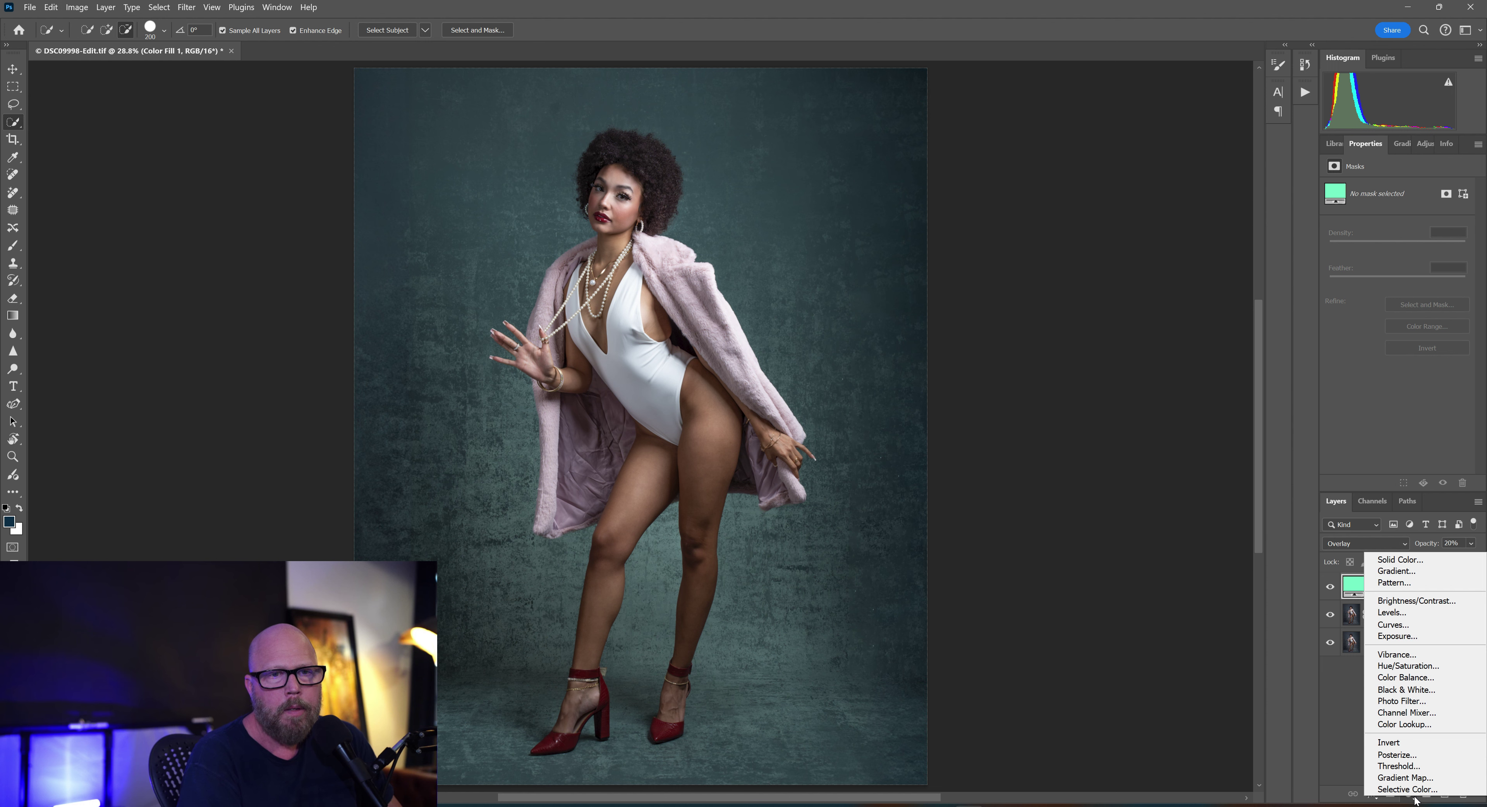
left_click(1325, 727)
left_click(1410, 794)
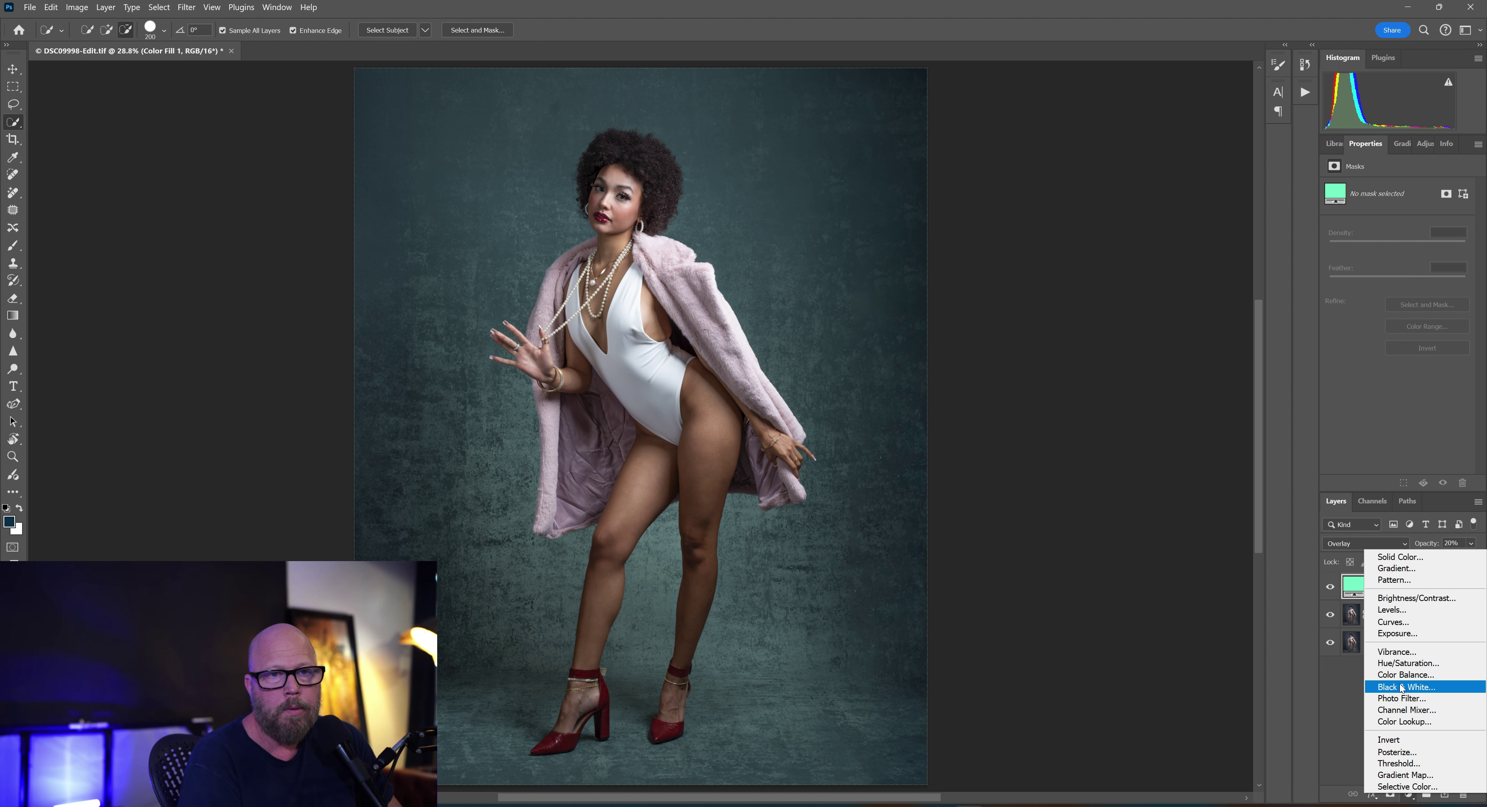
left_click(1394, 664)
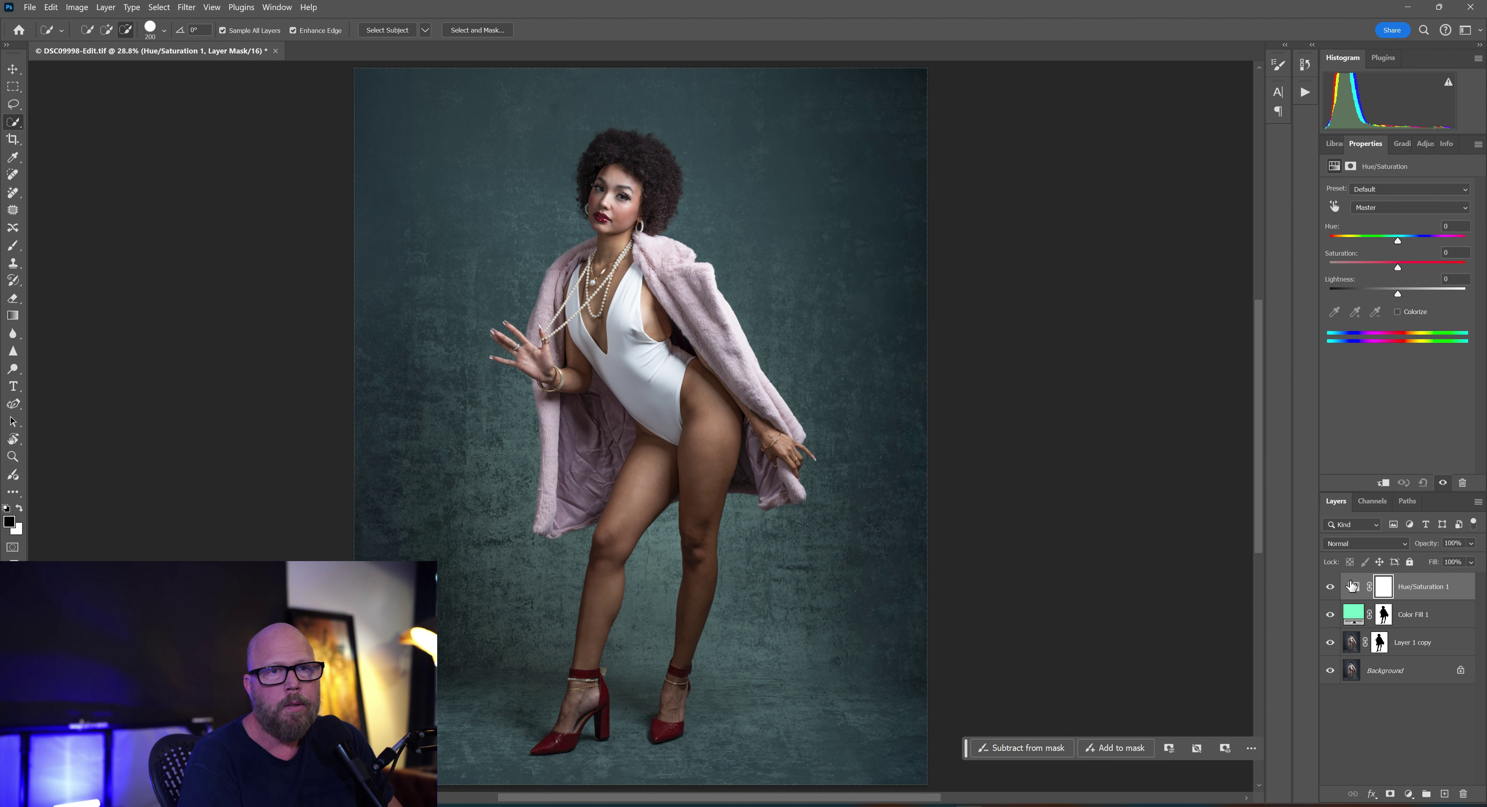
left_click(1335, 209)
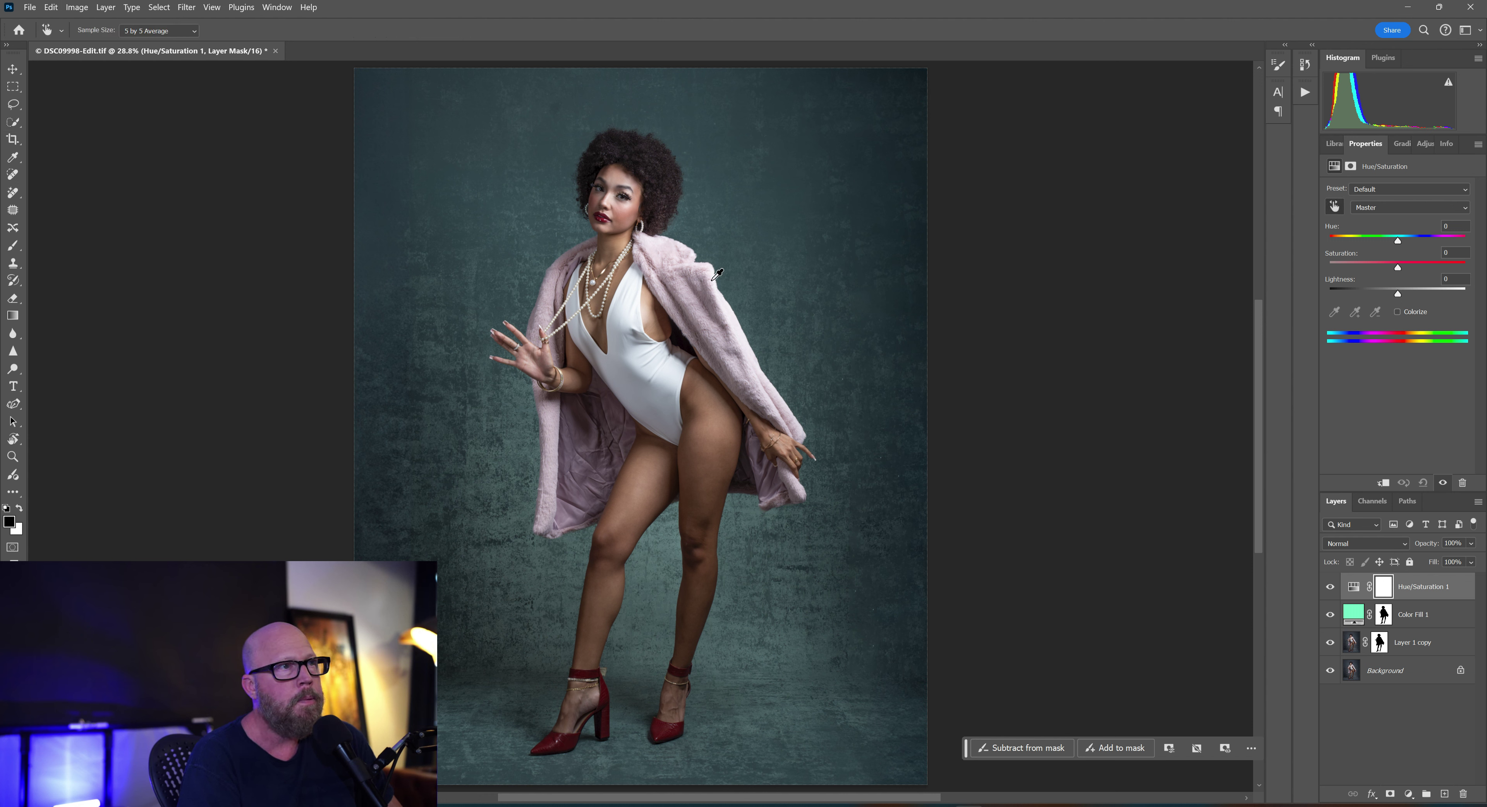
left_click(556, 414)
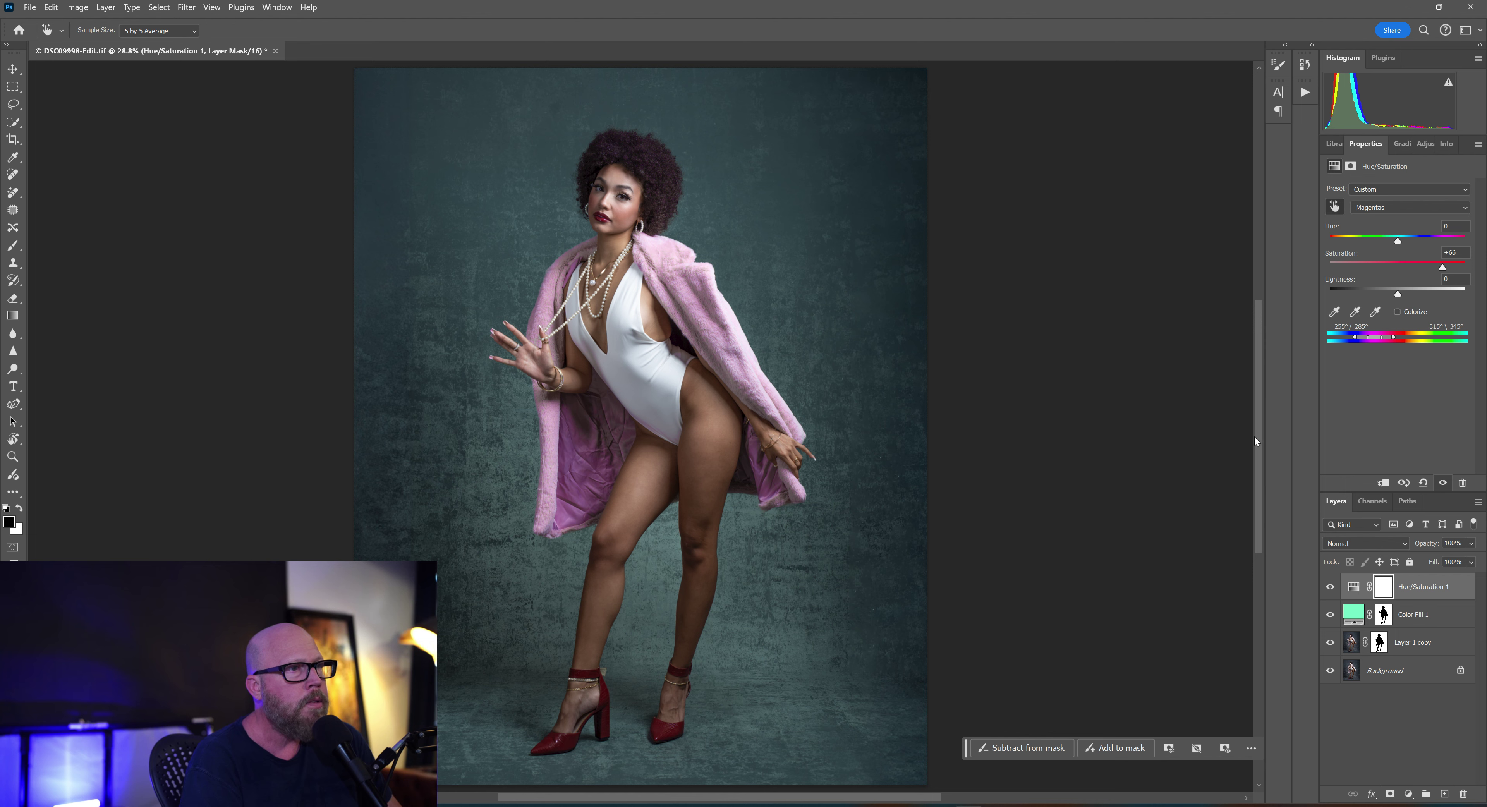
Step: Compare the coat, face and hair up close with the Hue/Saturation 1 layer hidden and shown
scroll(609, 185, "up", 5)
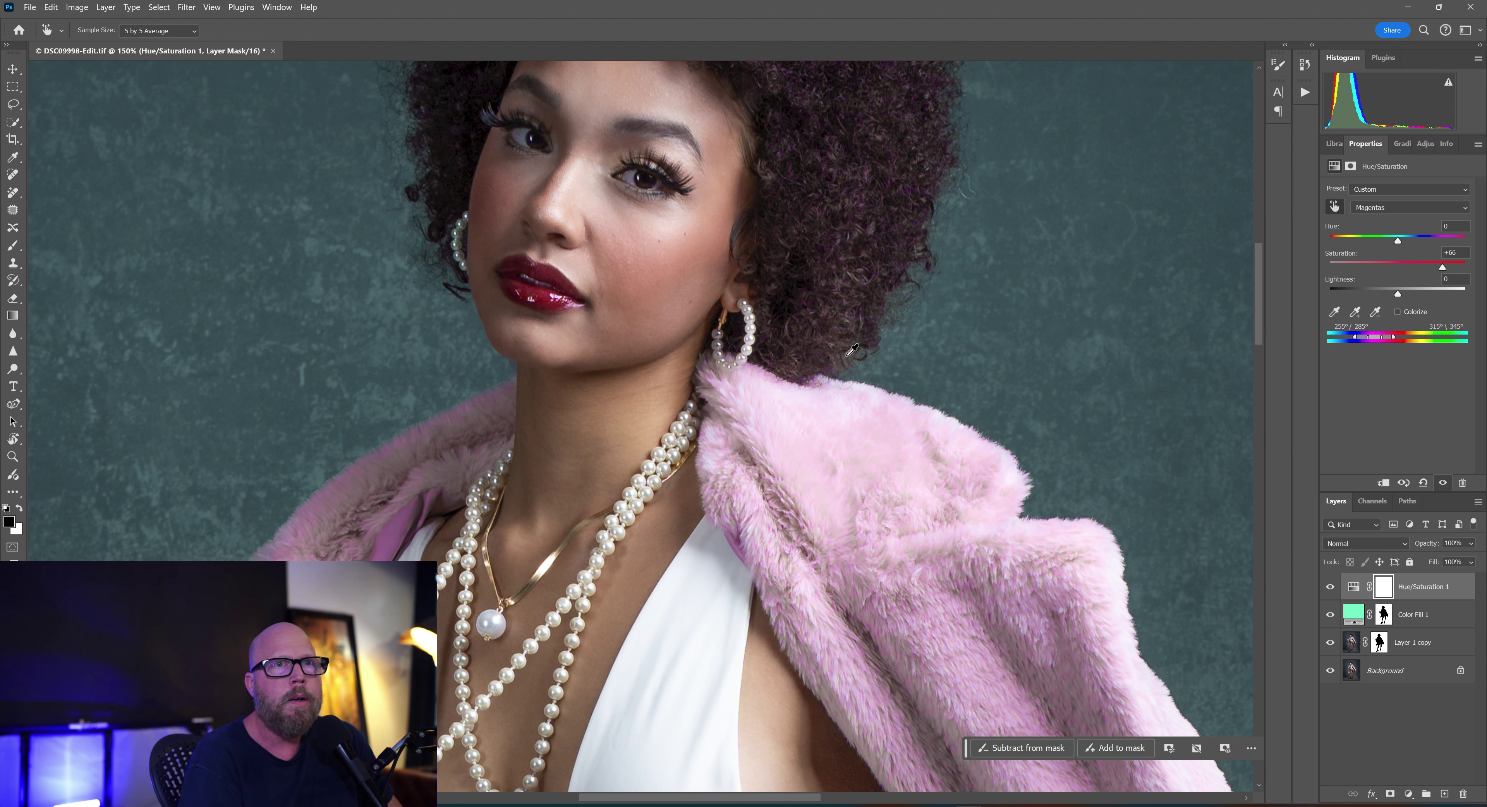
left_click(1330, 587)
left_click(1330, 587)
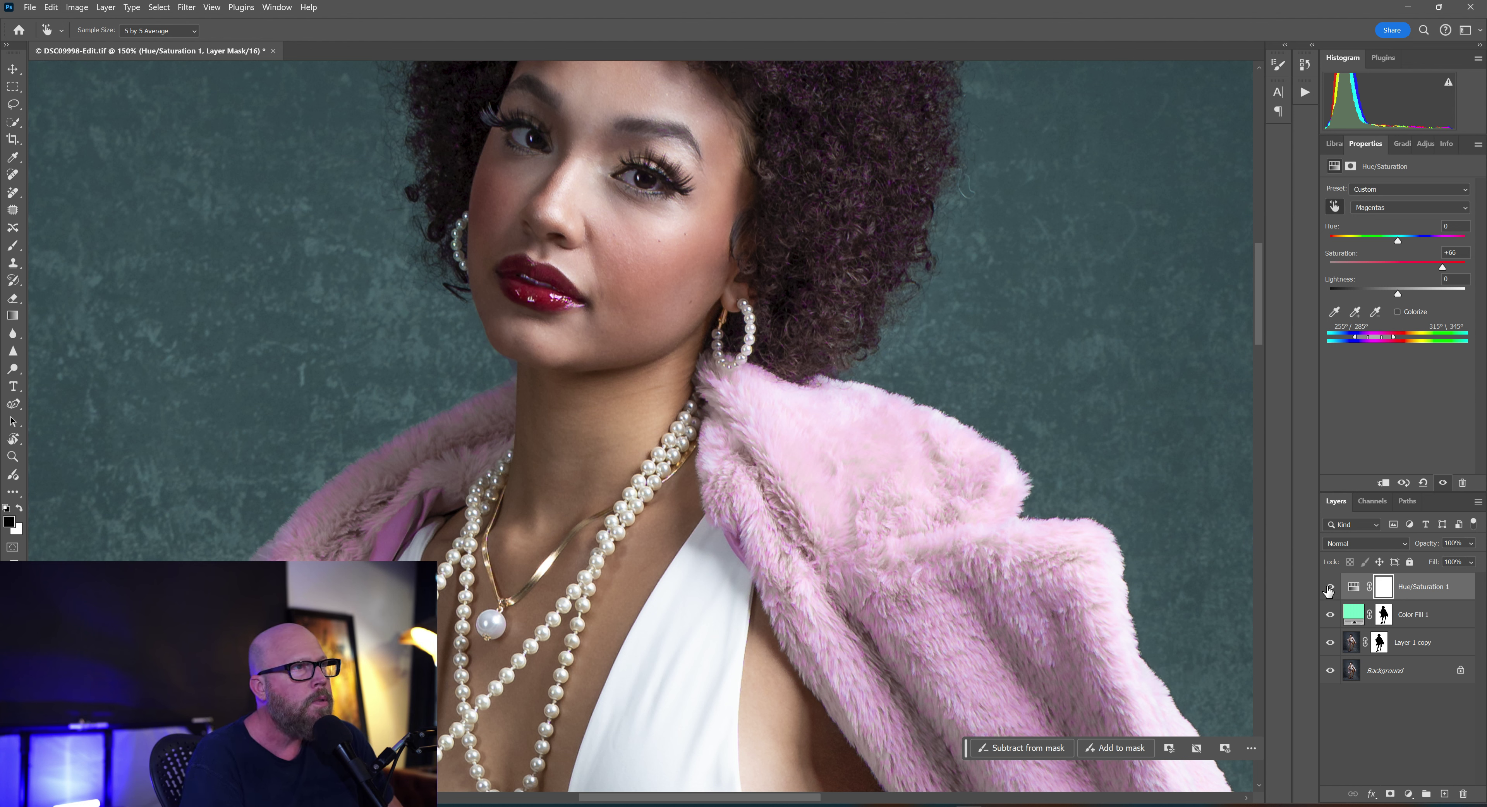
left_click(1330, 587)
left_click(1330, 587)
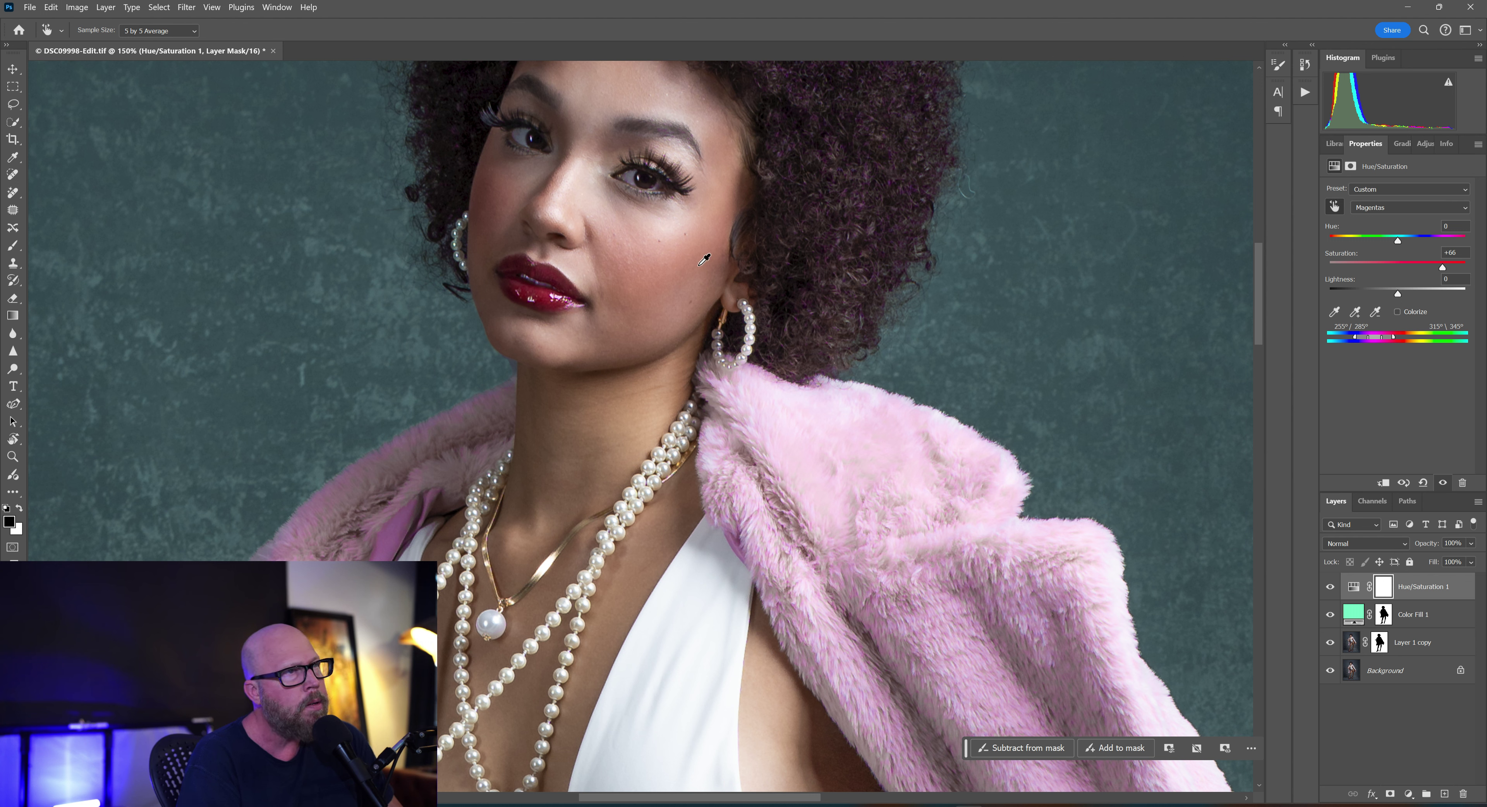
key("ctrl+0")
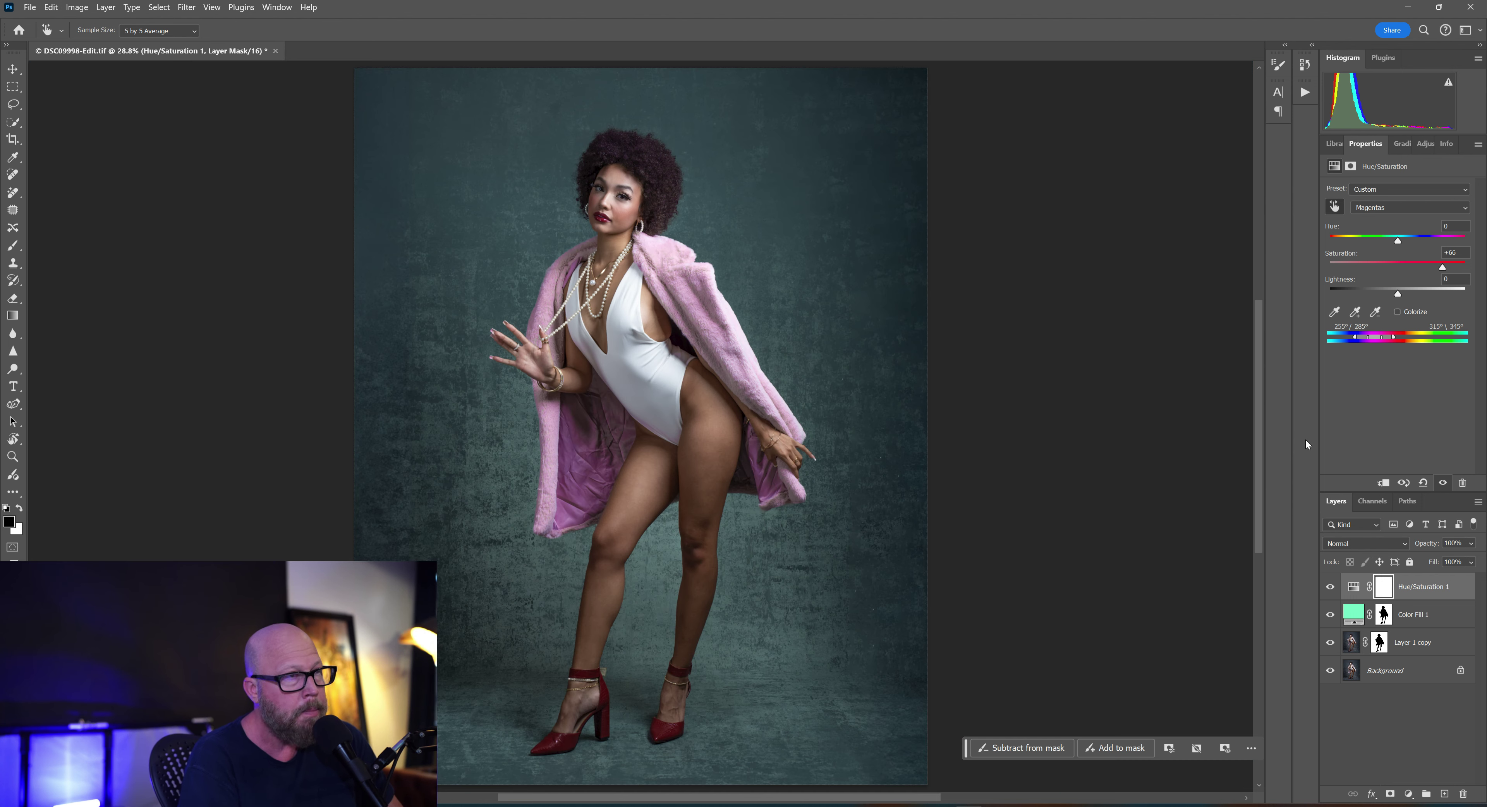
Step: Target the Hue/Saturation 1 layer mask and make black the foreground color
left_click(1389, 588)
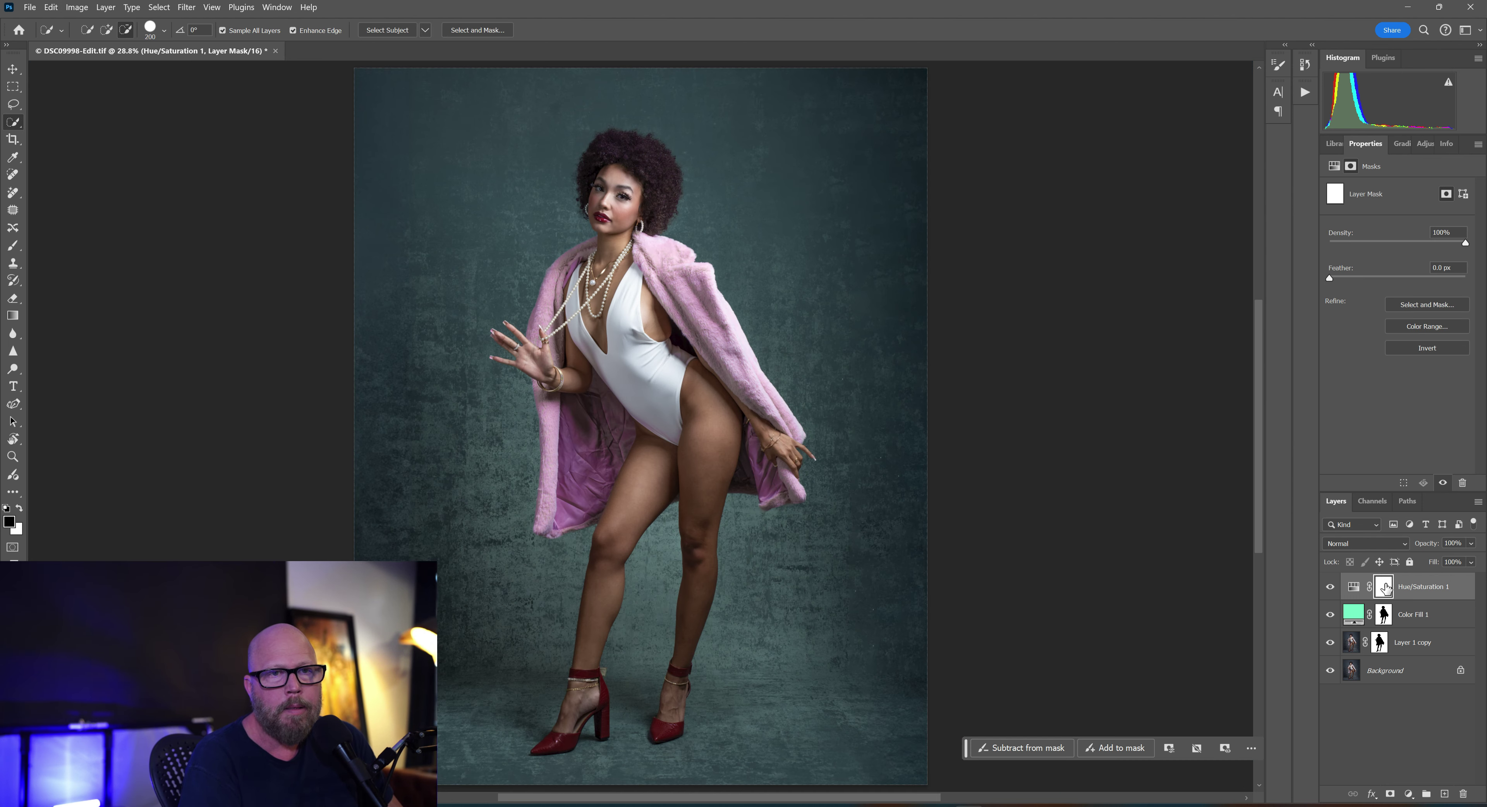
left_click(1353, 586)
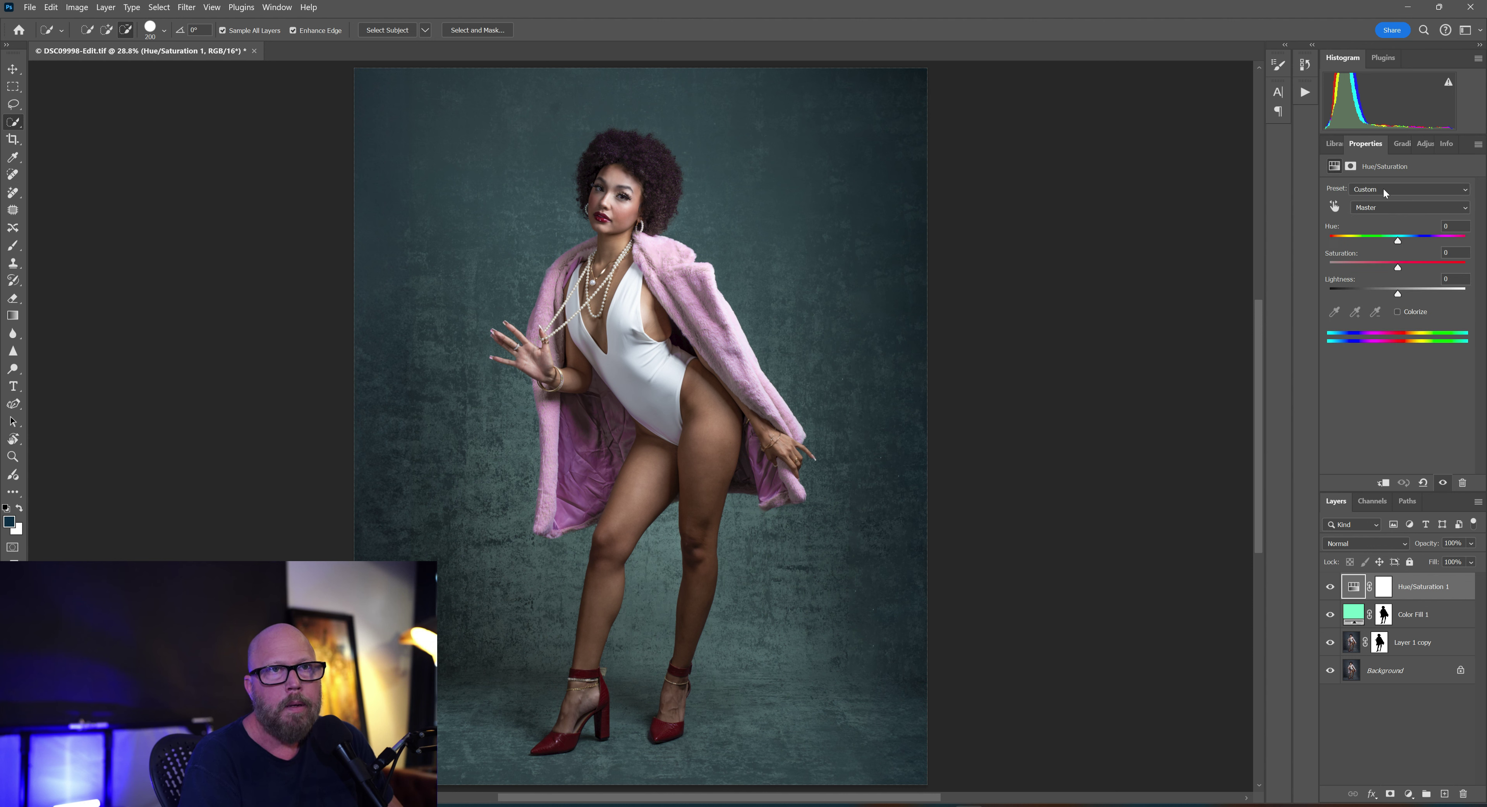
left_click(1384, 587)
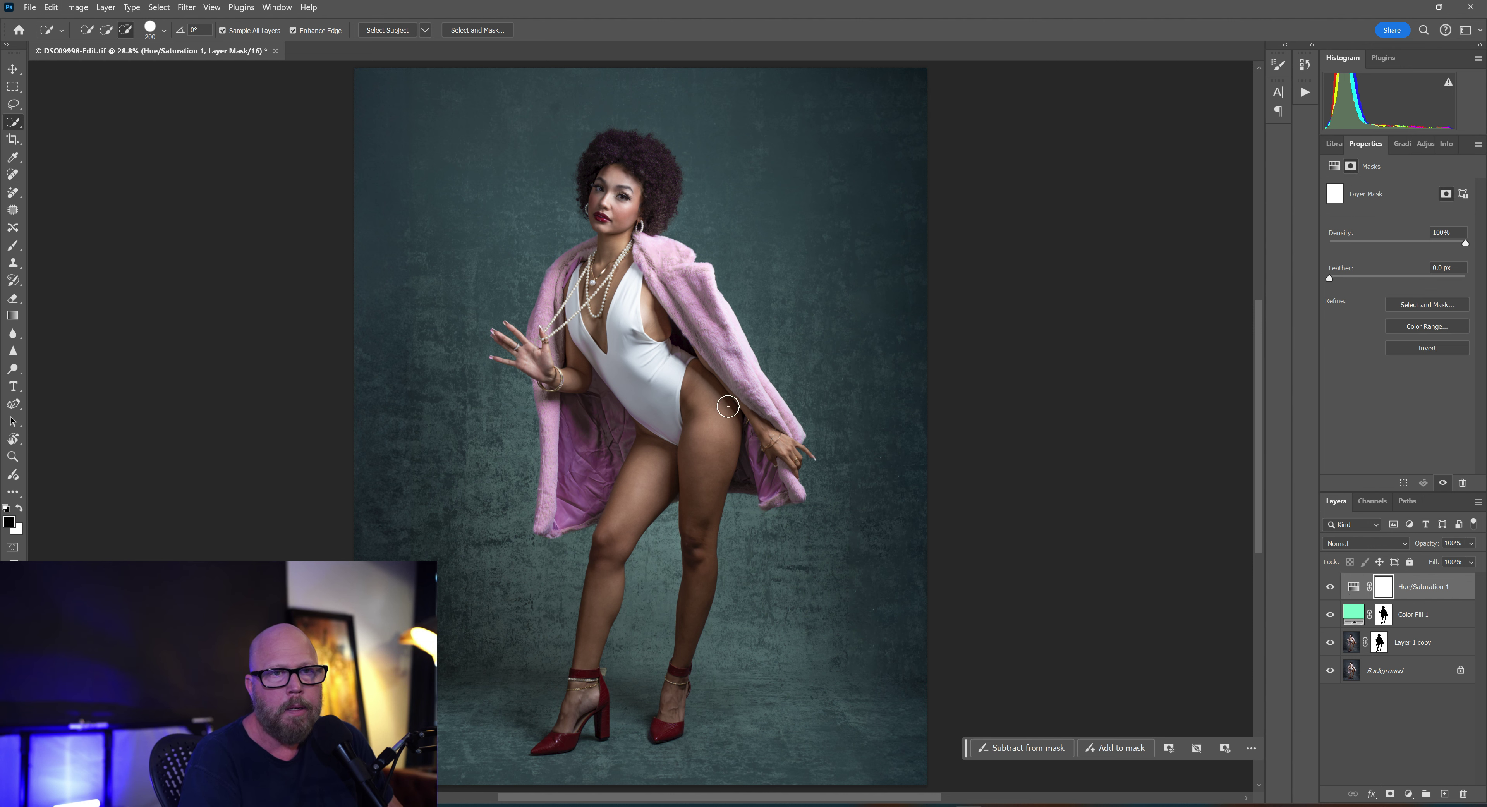
left_click(21, 510)
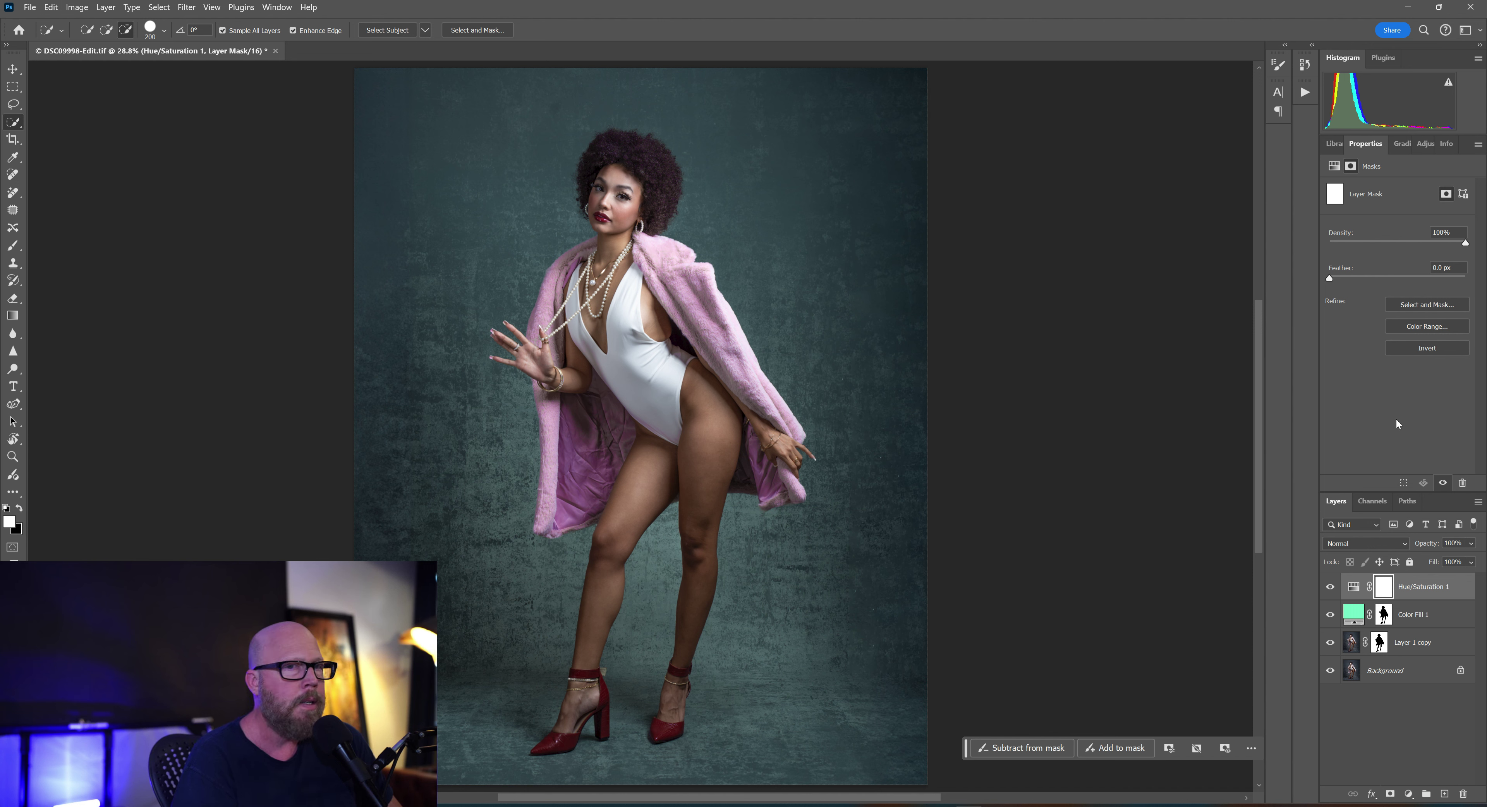
left_click(1385, 617)
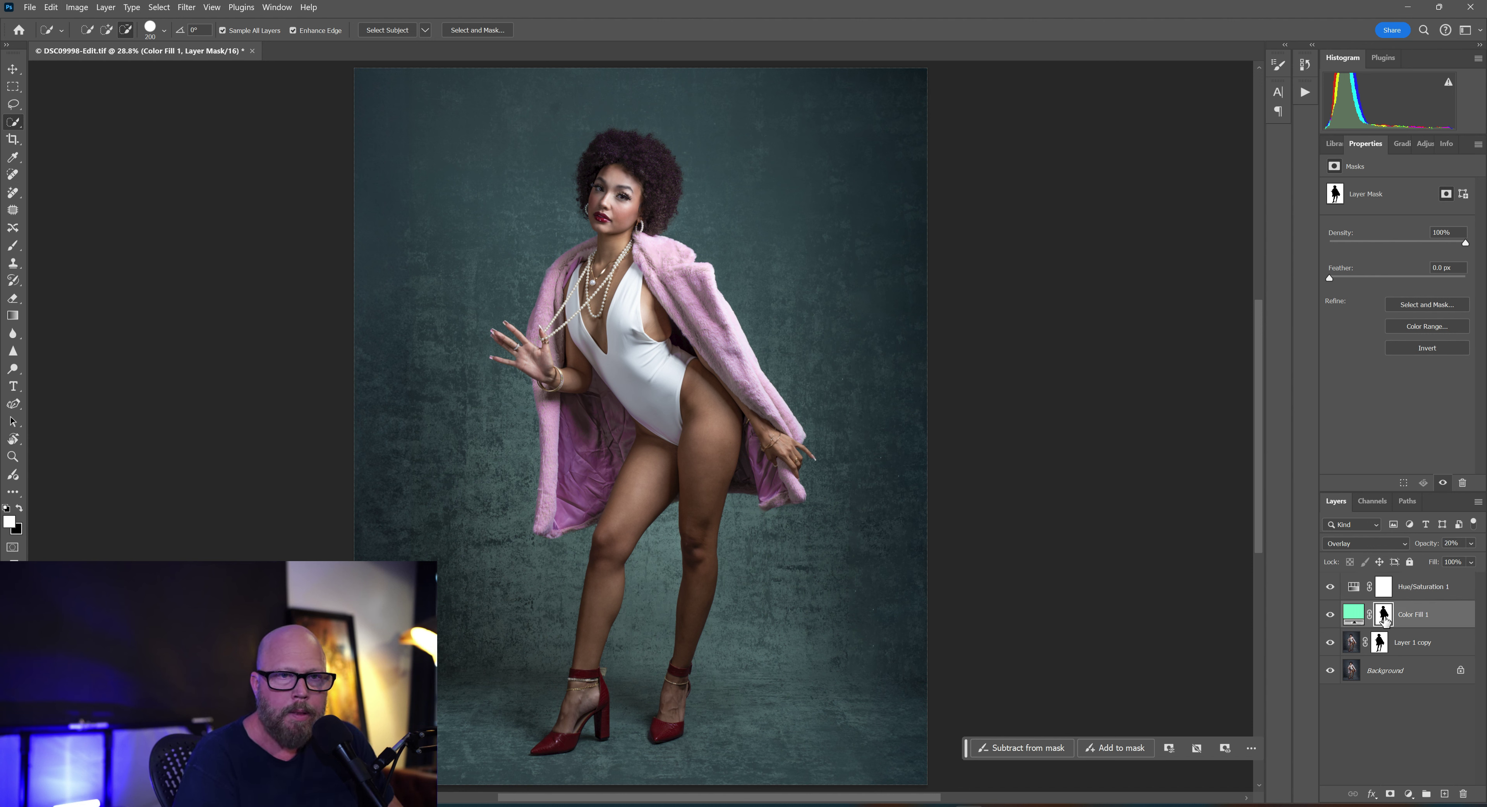
left_click(1384, 587)
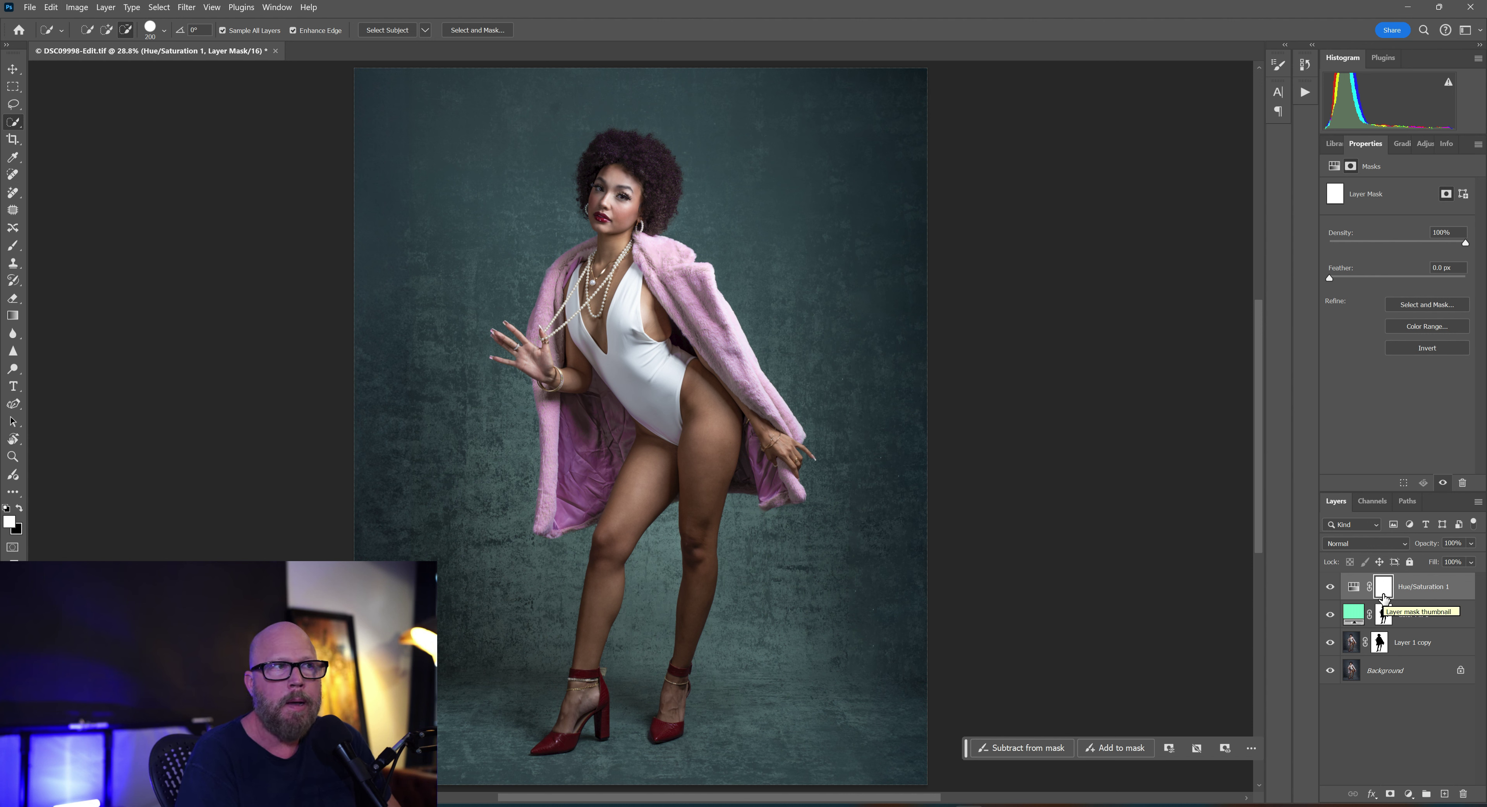
left_click(18, 508)
left_click(17, 507)
left_click(18, 507)
left_click(19, 507)
left_click(20, 507)
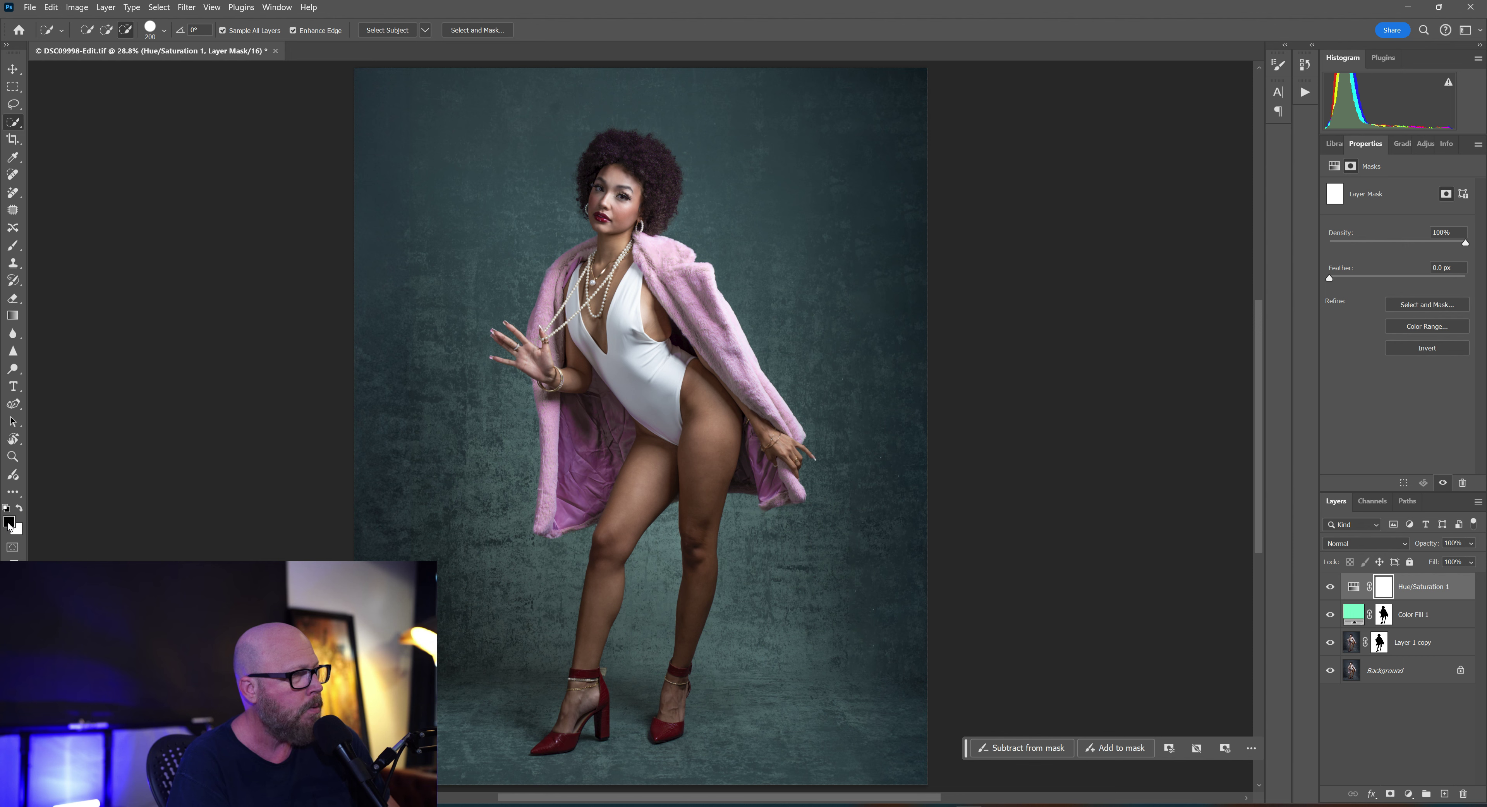
Step: Activate the Brush tool, reduce its size to 1700 px and set its flow to 100%
left_click(13, 245)
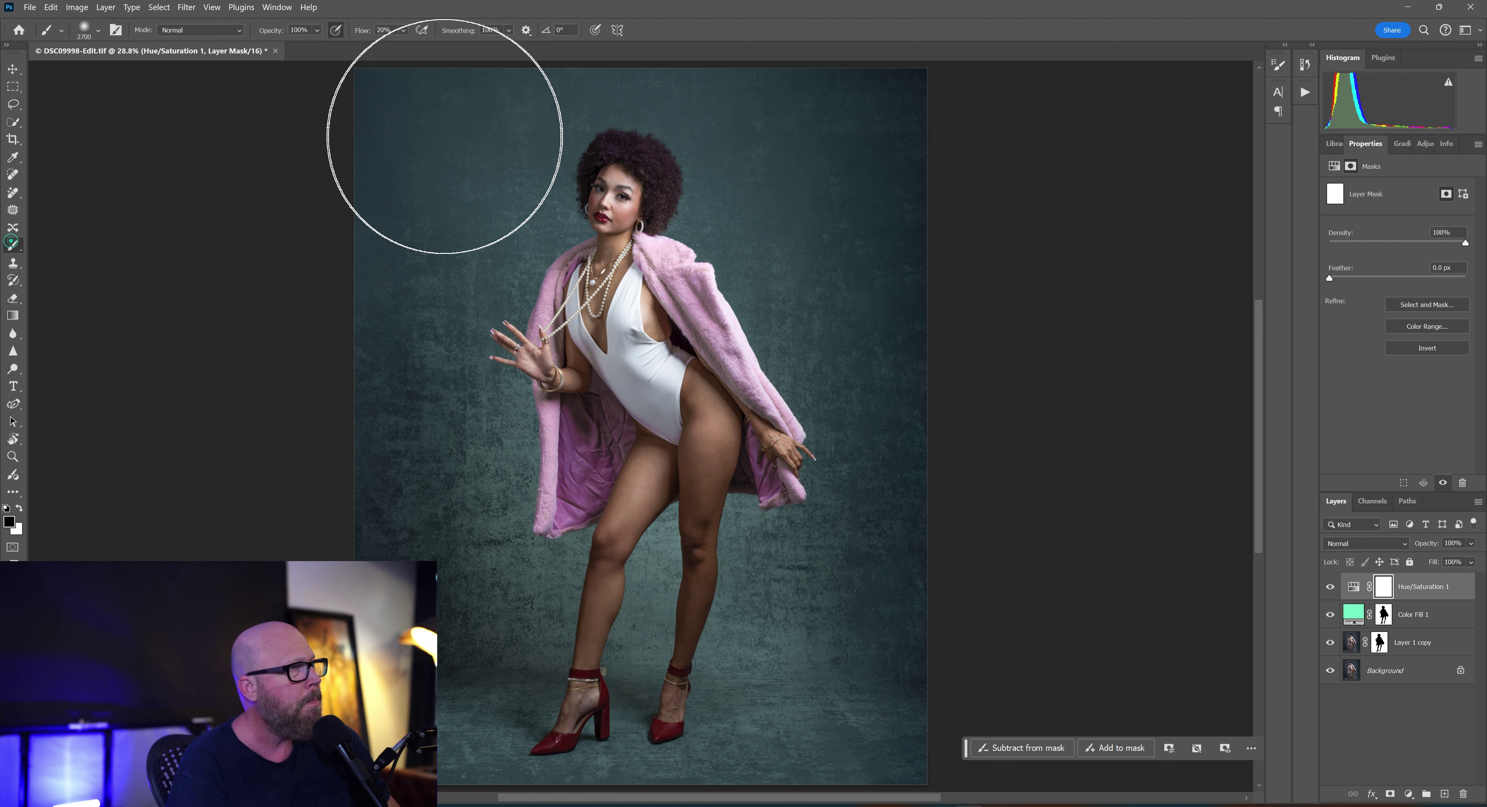
key("bracketleft")
key("bracketleft")
key("bracketleft")
key("bracketleft")
key("bracketleft")
key("bracketleft")
key("bracketleft")
key("bracketleft")
key("bracketleft")
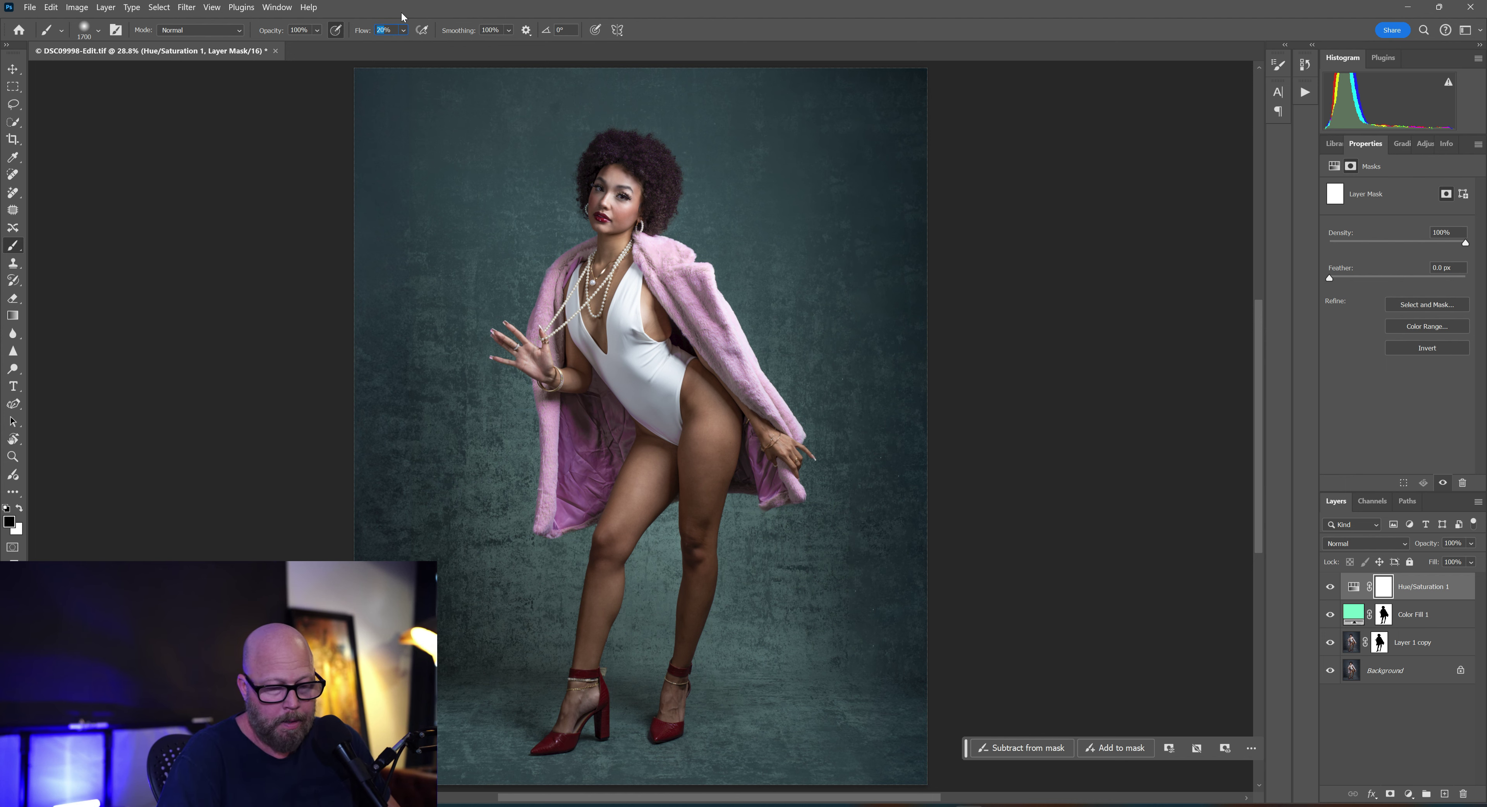
type("100")
key("Return")
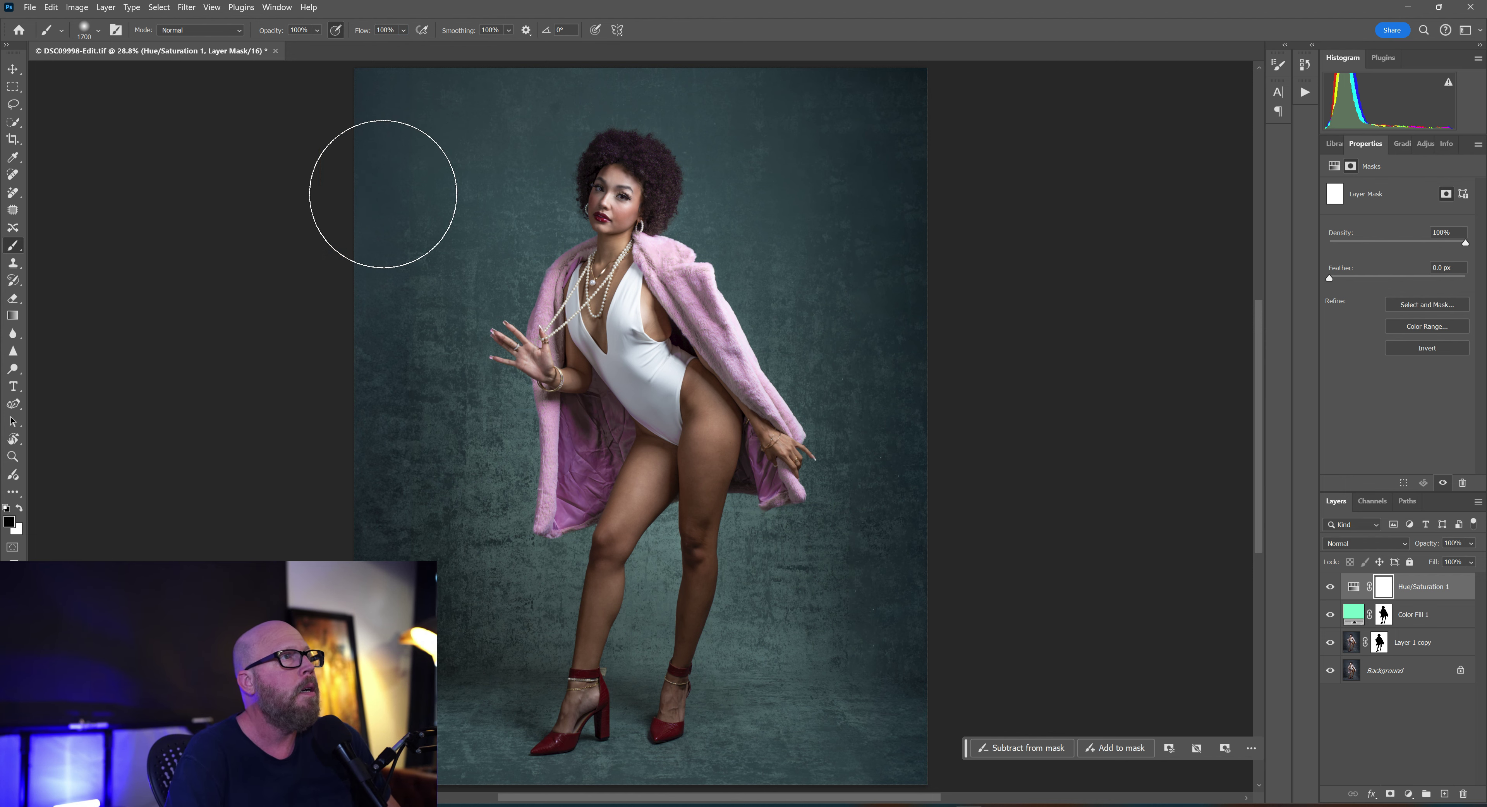
Step: Reduce the brush size to 400 px to suit the face and reselect the Hue/Saturation 1 layer mask
scroll(572, 211, "up", 3)
scroll(572, 210, "up", 5)
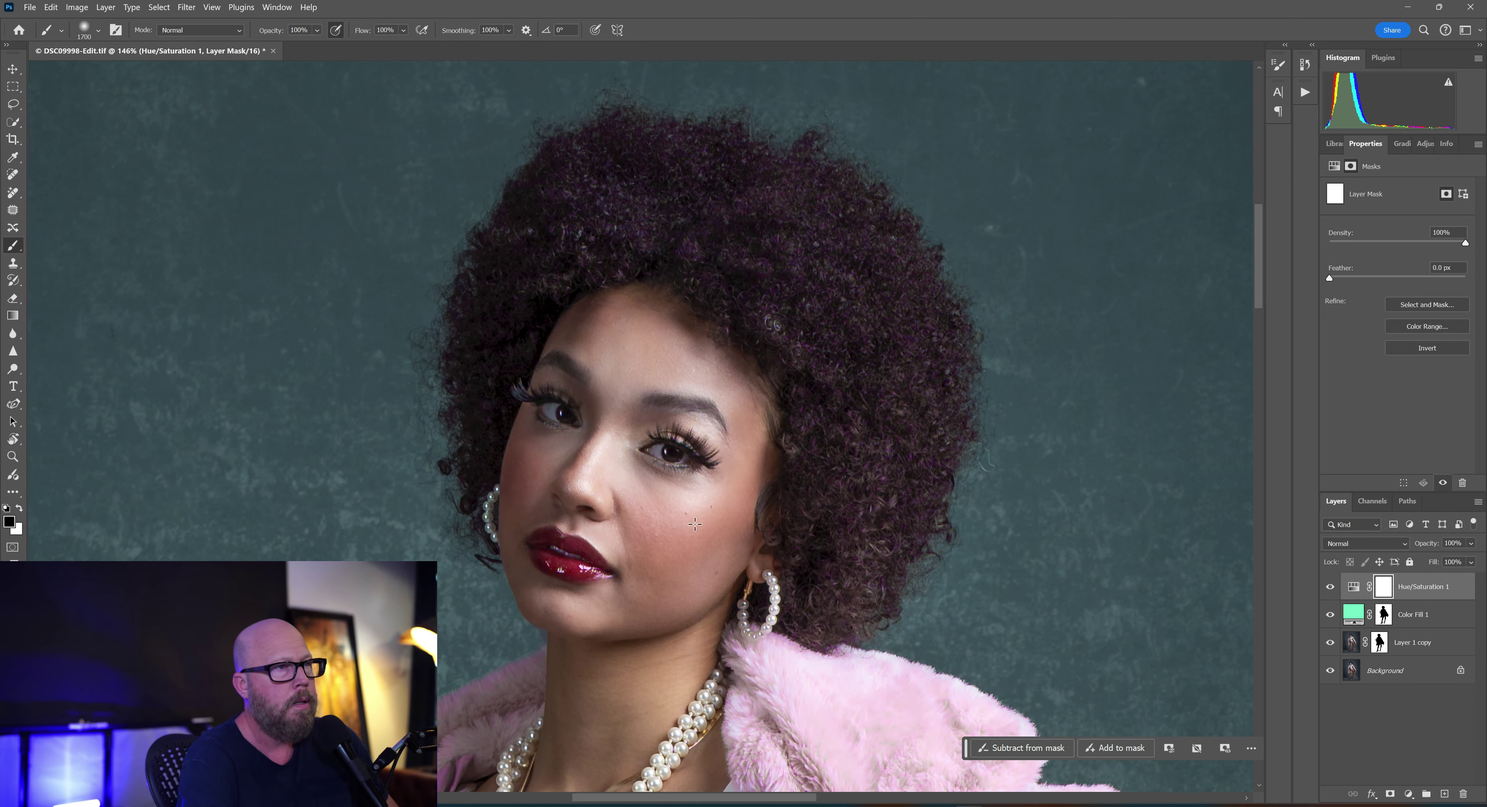
key("bracketleft")
key("bracketleft")
key("bracketleft")
key("bracketleft")
key("bracketleft")
key("bracketleft")
key("bracketleft")
key("bracketleft")
key("bracketleft")
key("bracketleft")
key("bracketleft")
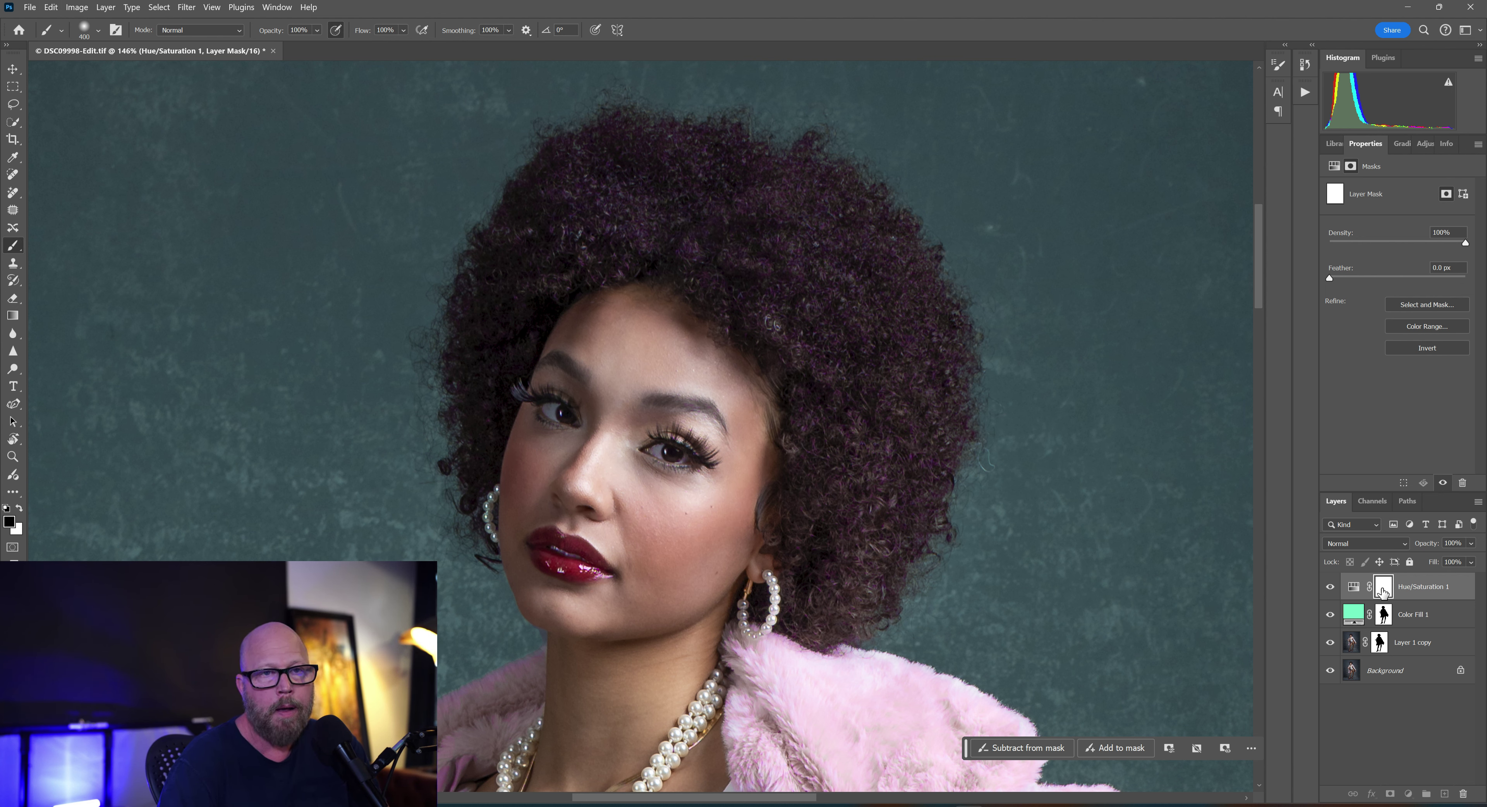
left_click(1353, 589)
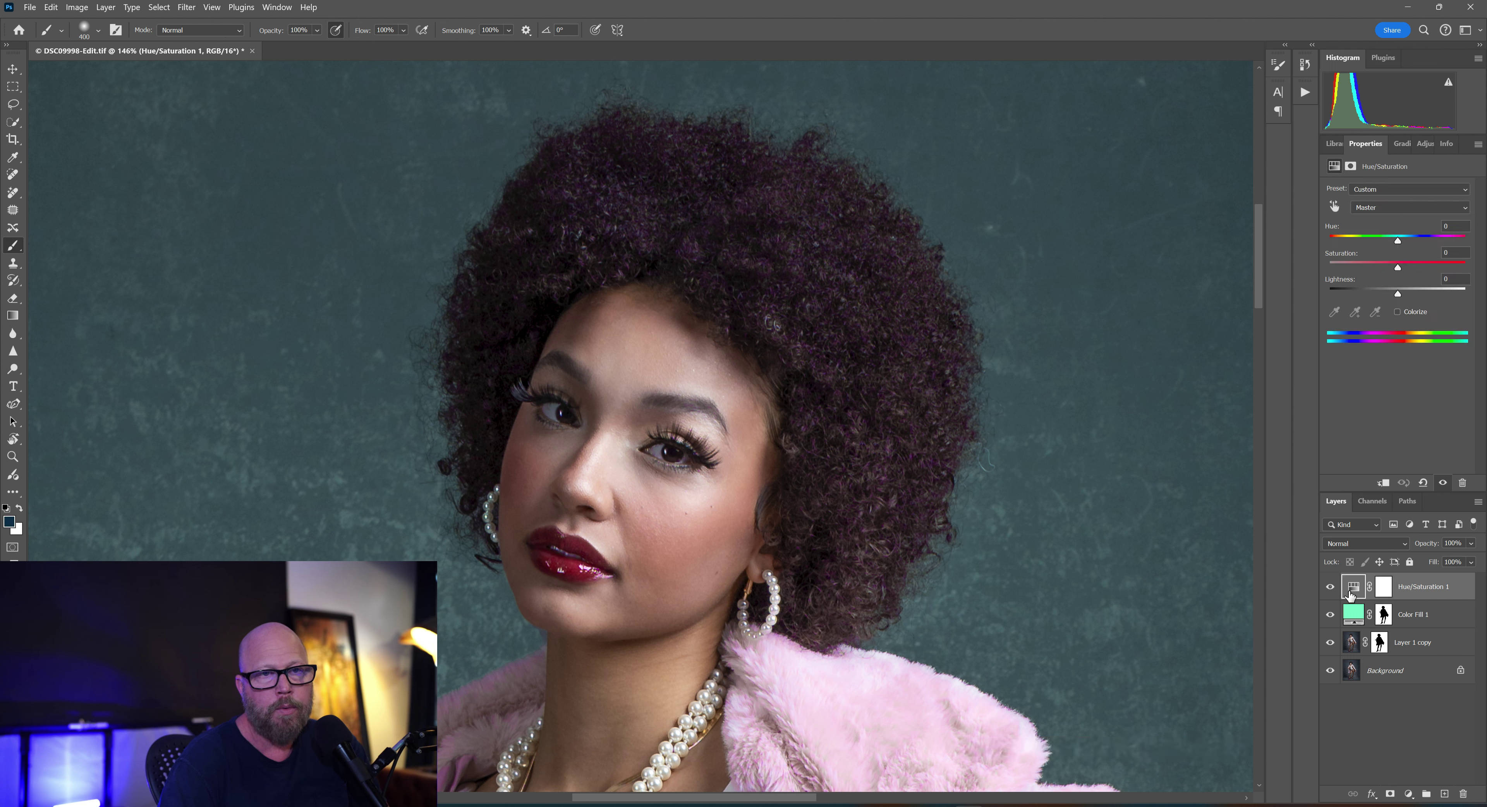
left_click(1386, 594)
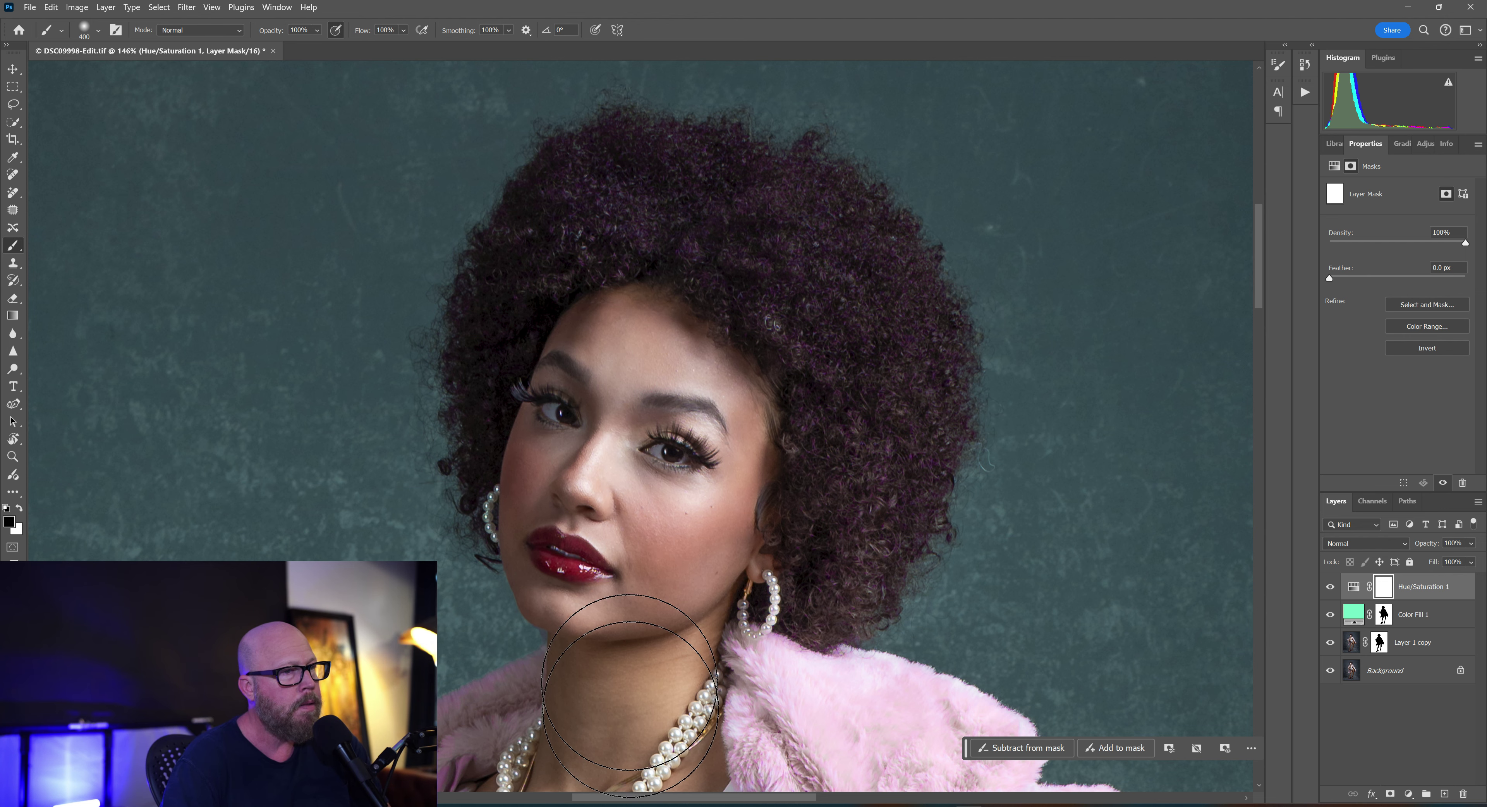
Step: Paint black on the Hue/Saturation 1 mask over the face, neck and chest, and hide the layer to compare the result
mouse_move(673, 496)
left_mouse_down()
mouse_move(674, 407)
mouse_move(586, 418)
mouse_move(660, 421)
mouse_move(591, 613)
left_mouse_up()
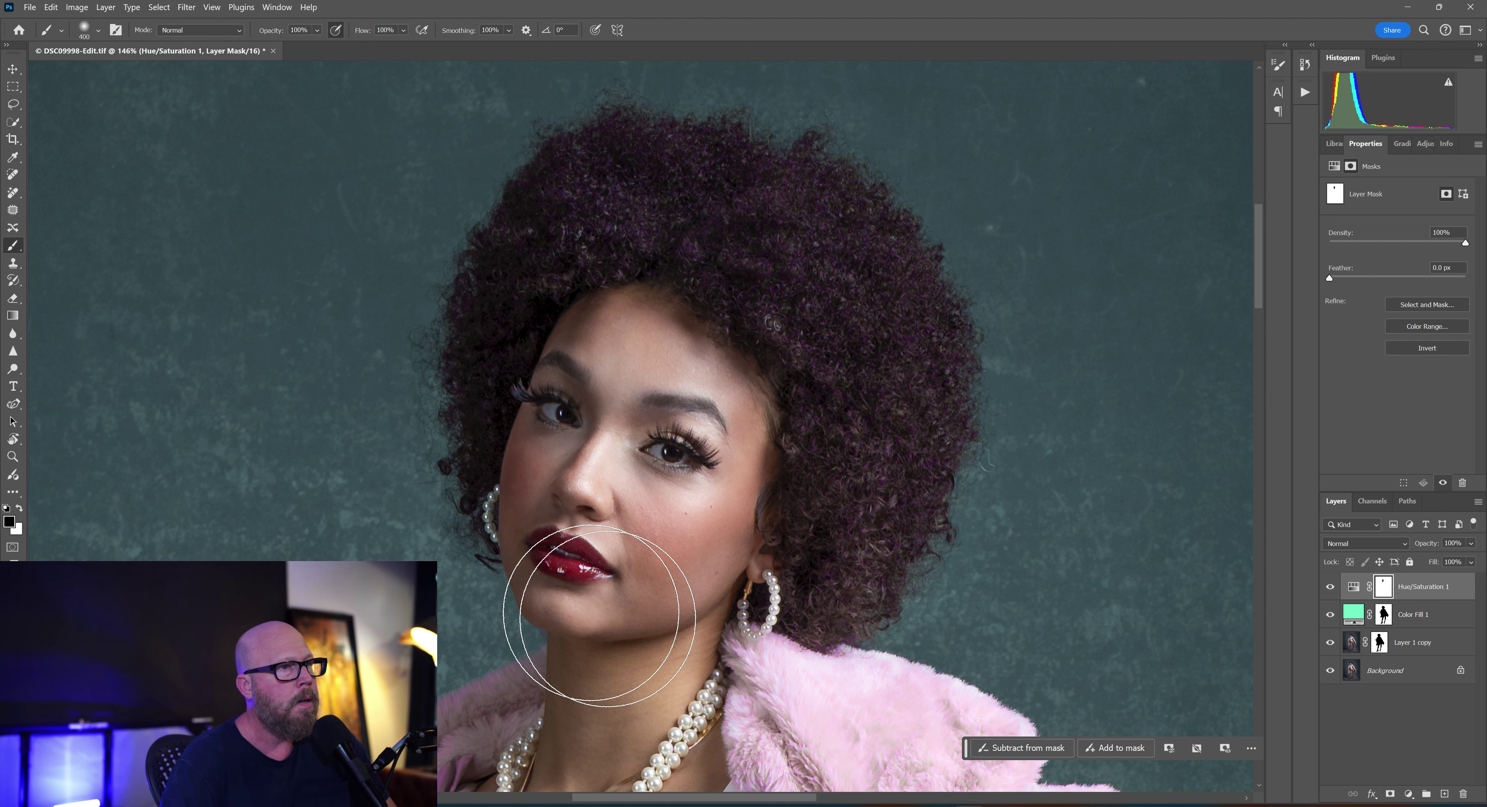
left_click_drag(598, 714, 687, 283)
mouse_move(616, 653)
left_mouse_down()
mouse_move(620, 453)
mouse_move(567, 526)
left_mouse_up()
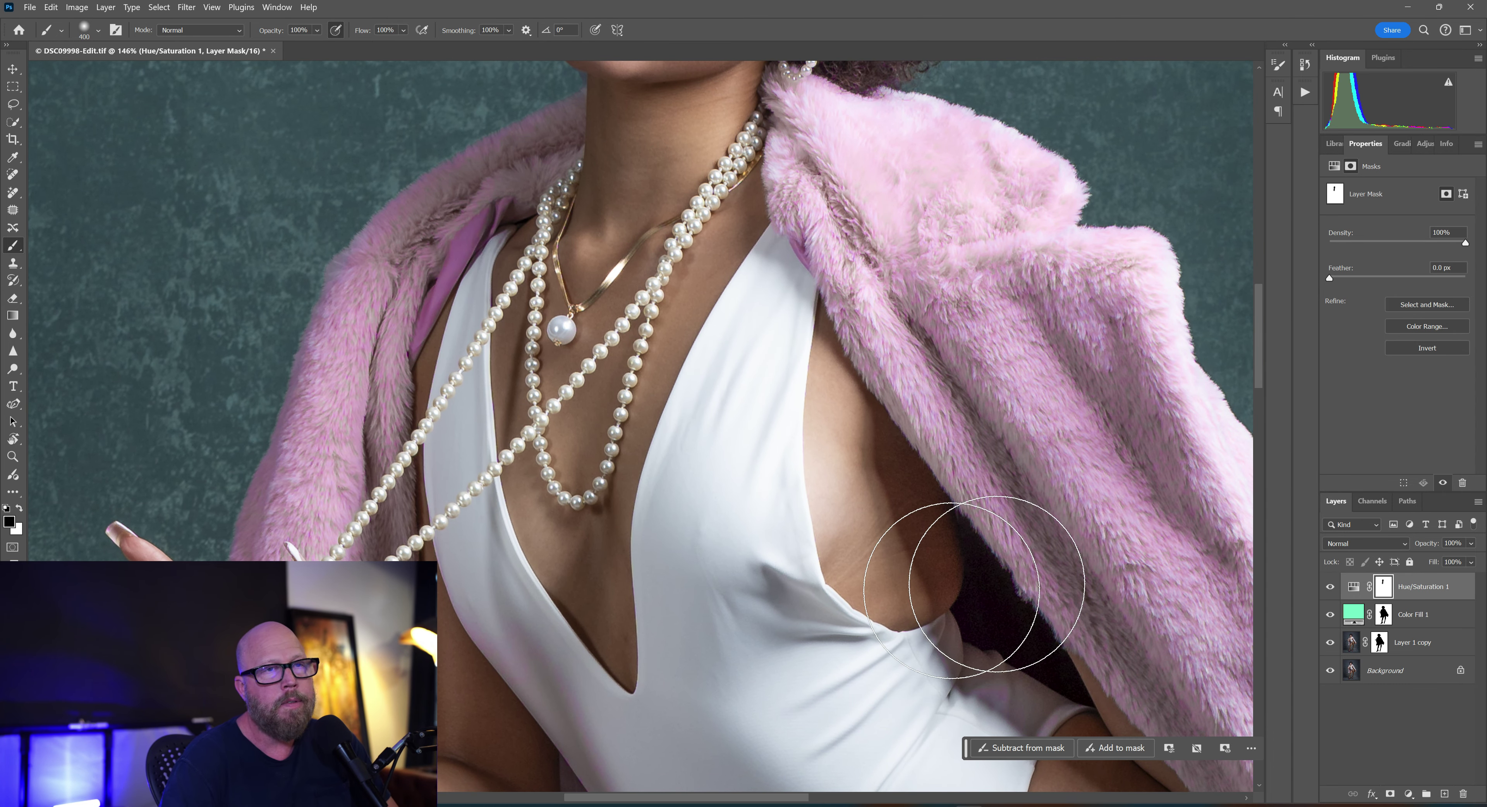
key("ctrl+0")
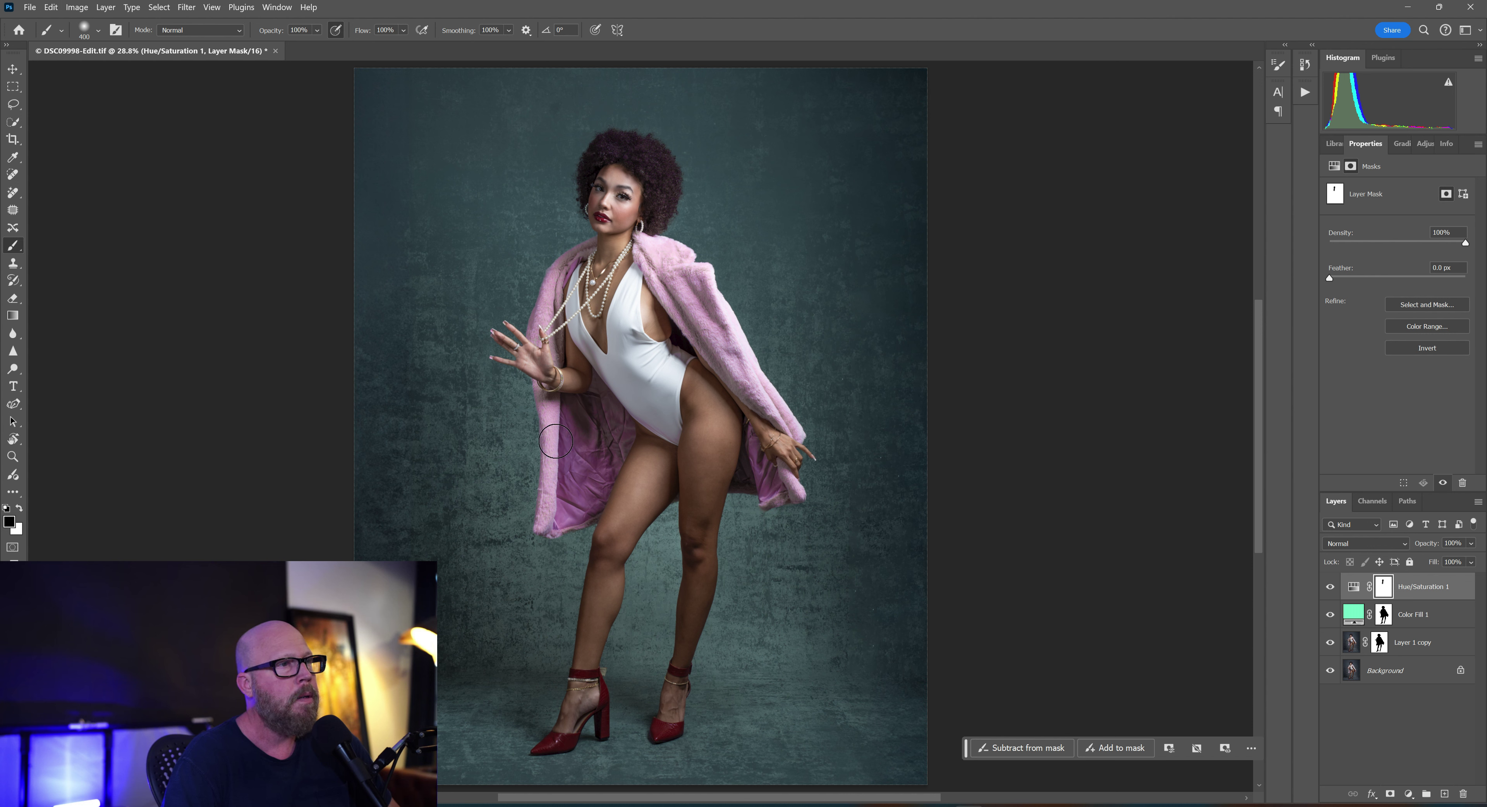
left_click(1330, 588)
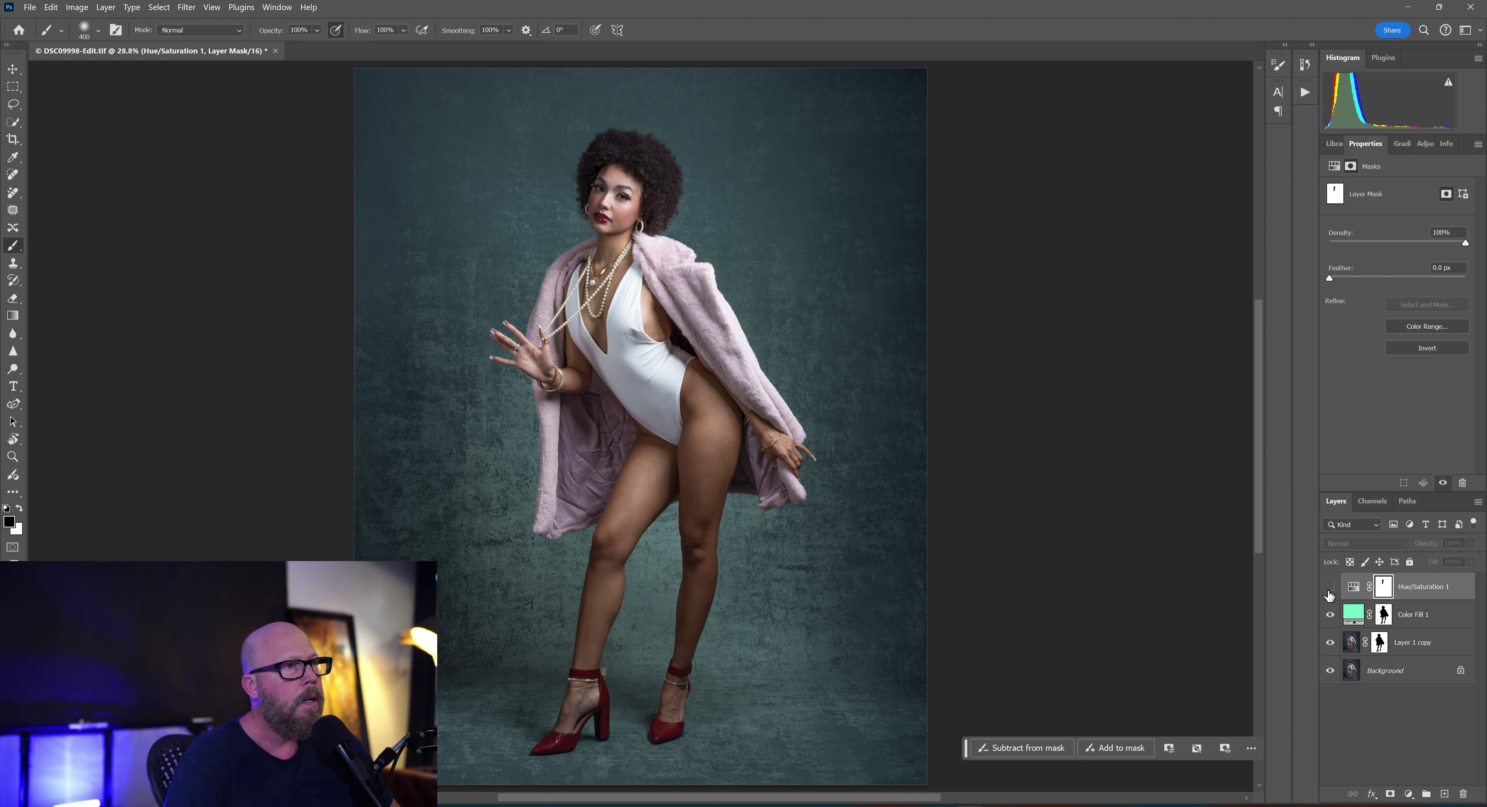
Step: Show the Hue/Saturation 1 layer again and group it with the Color Fill 1 layer
left_click(1330, 588)
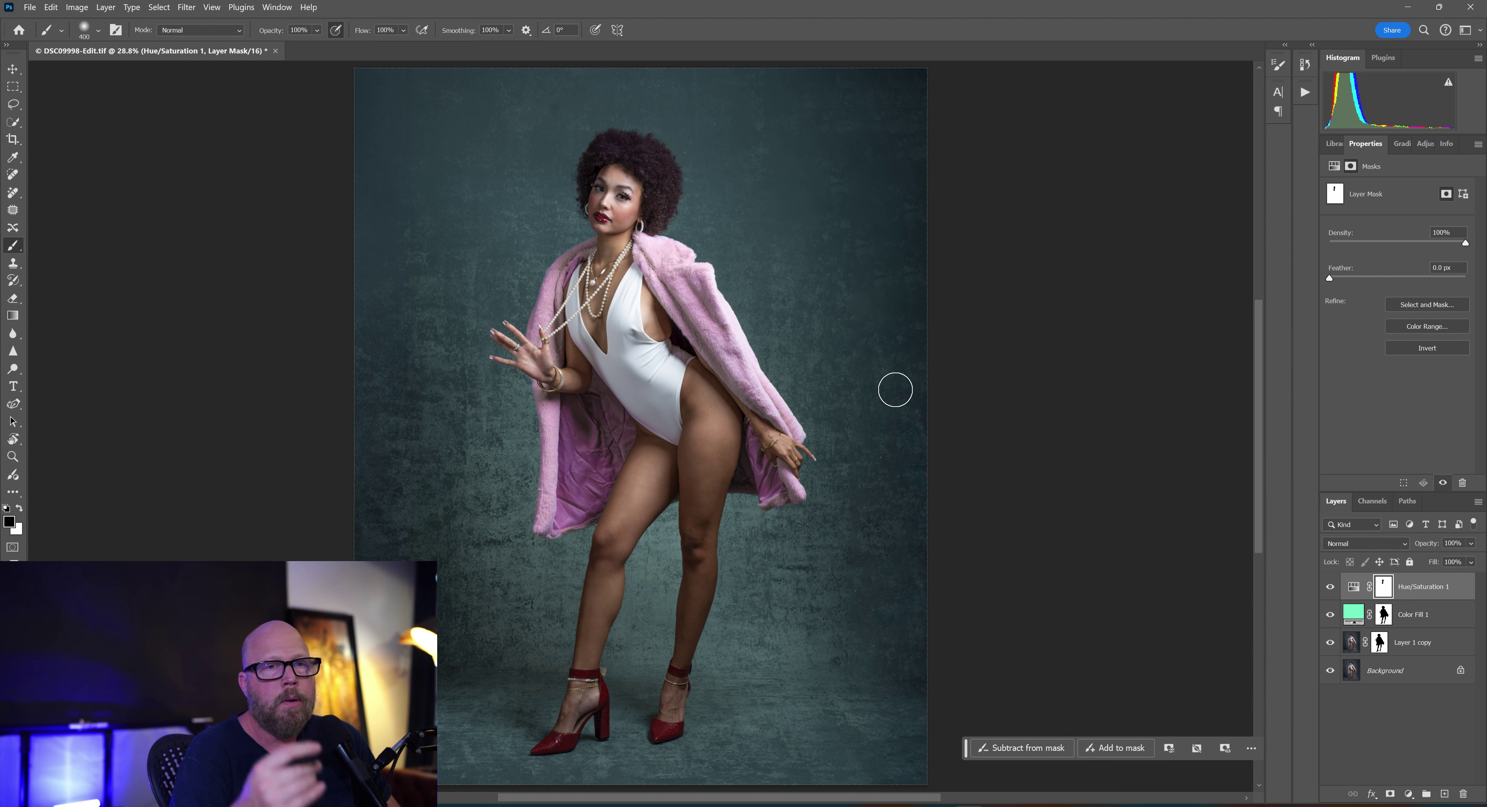
left_click(1389, 619)
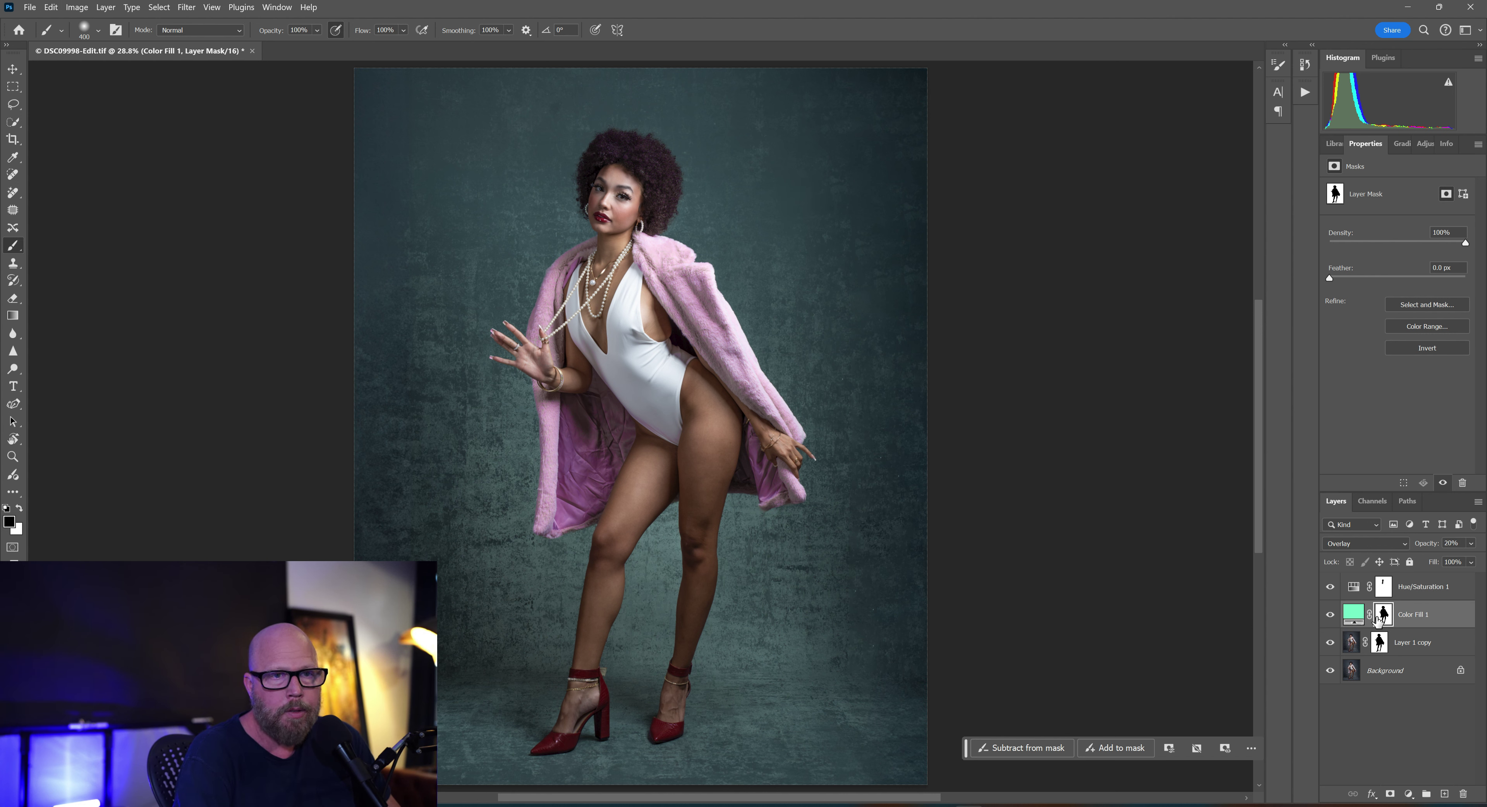
left_click(1413, 590)
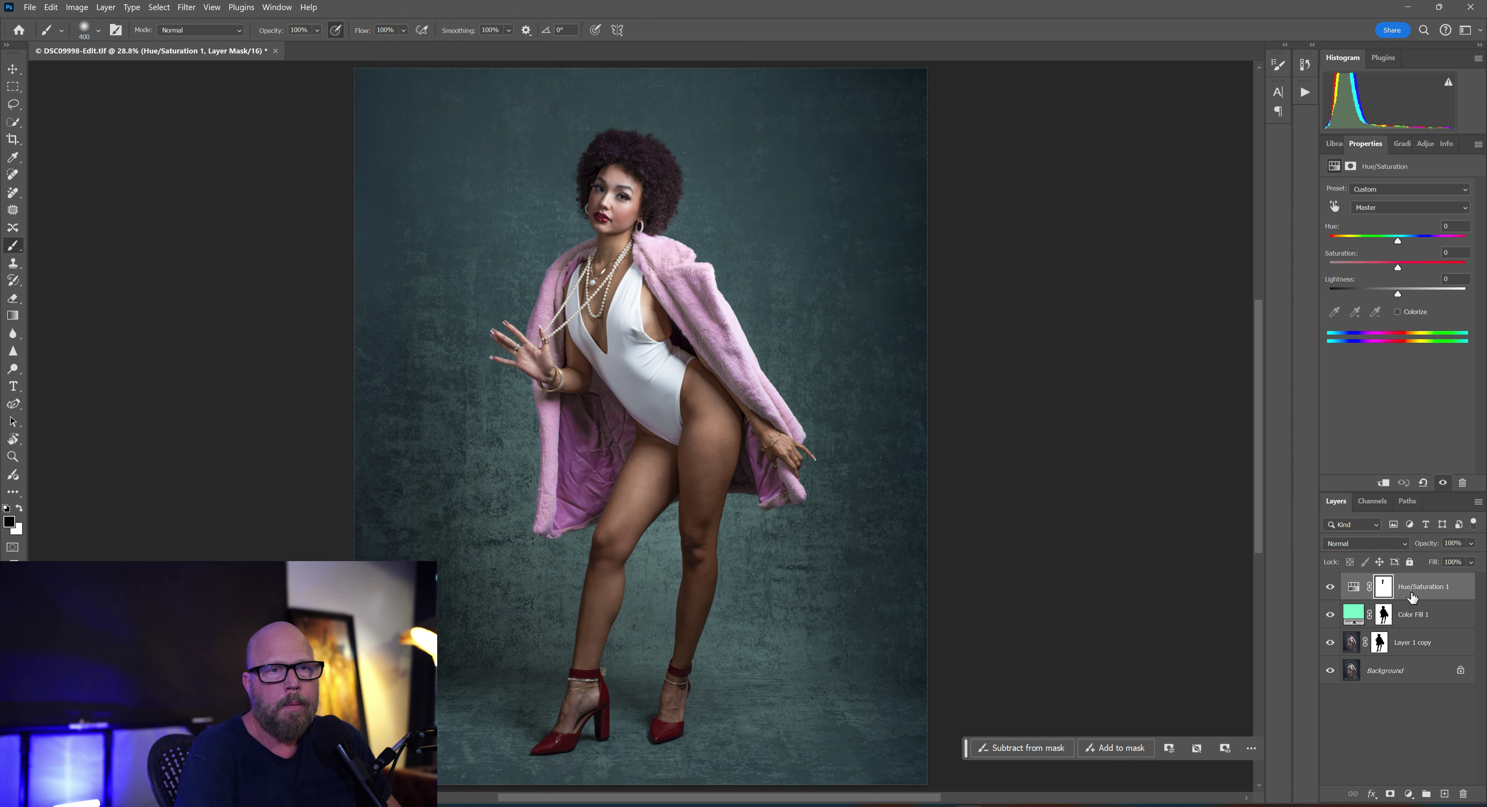
left_click(1416, 619, "shift")
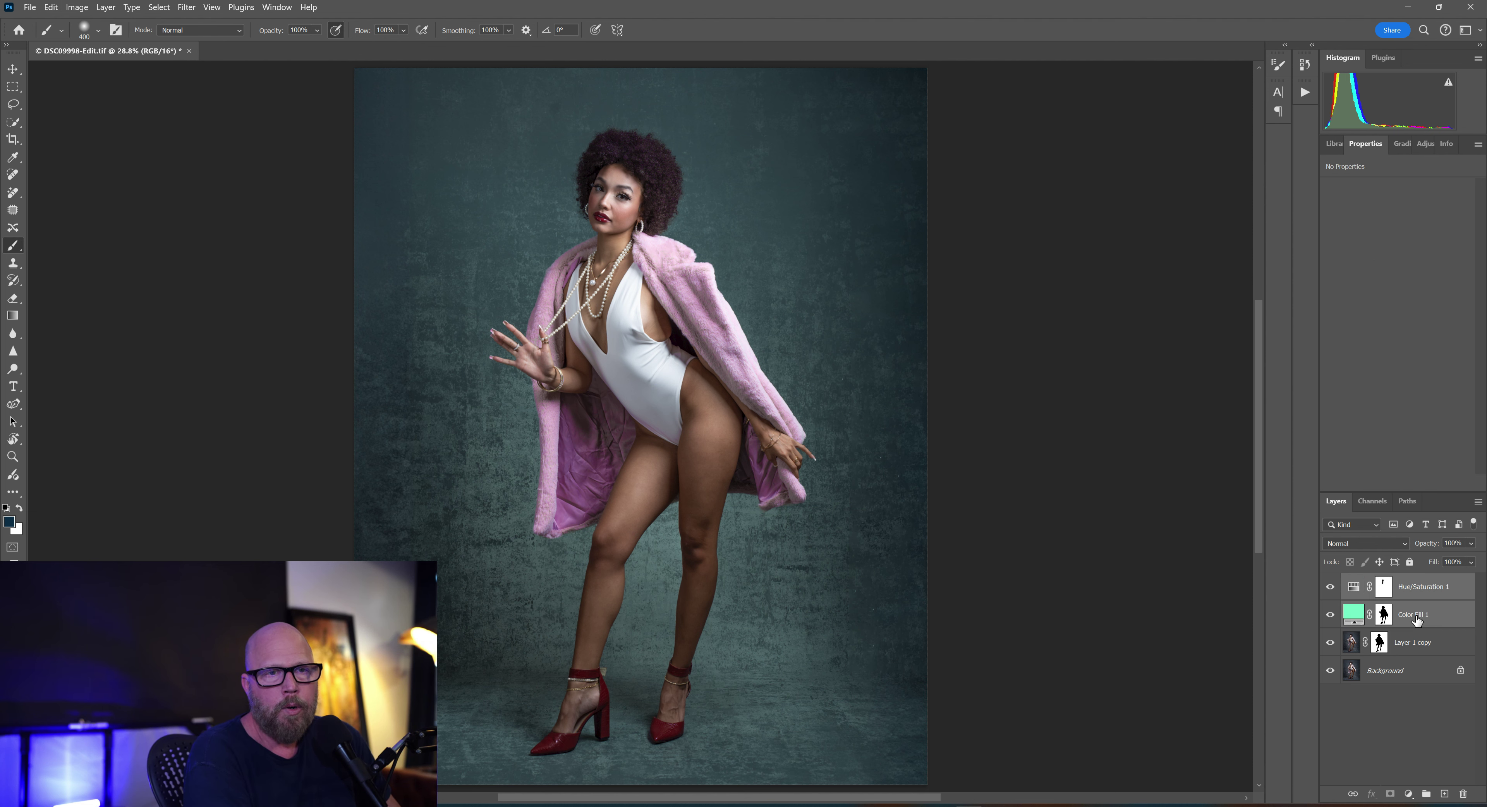
left_click(1429, 589)
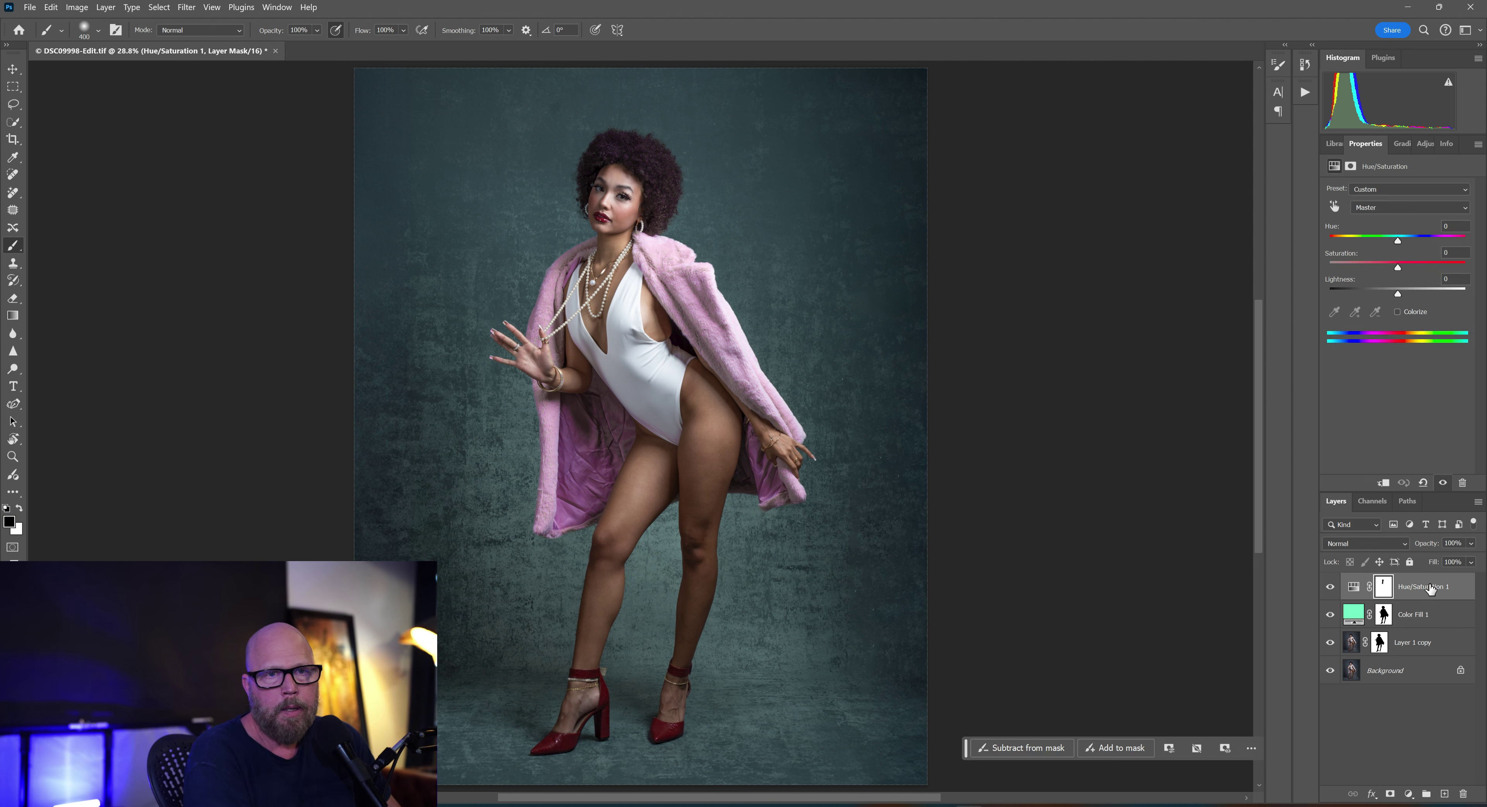
left_click(1430, 620, "shift")
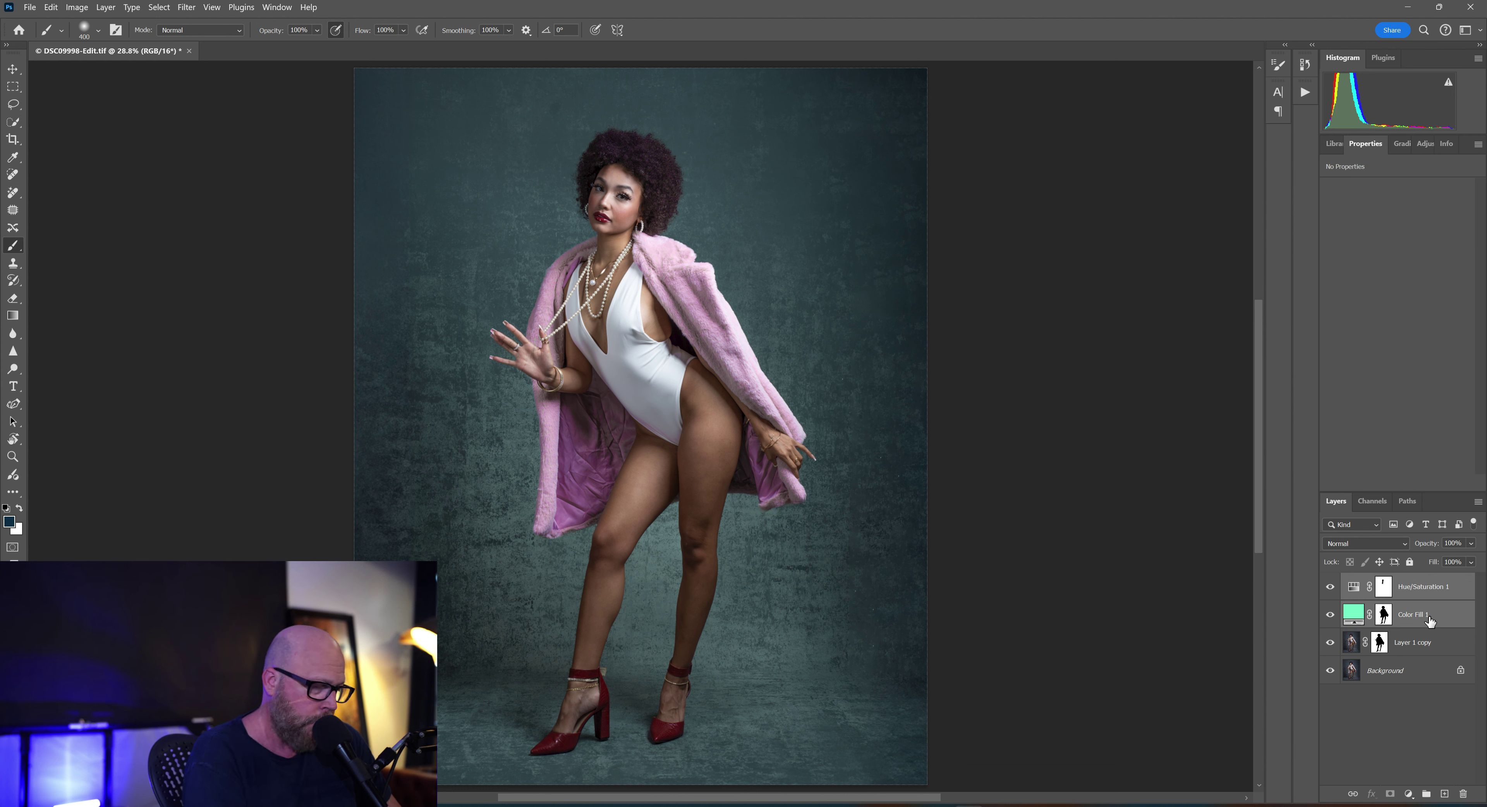
key("ctrl+g")
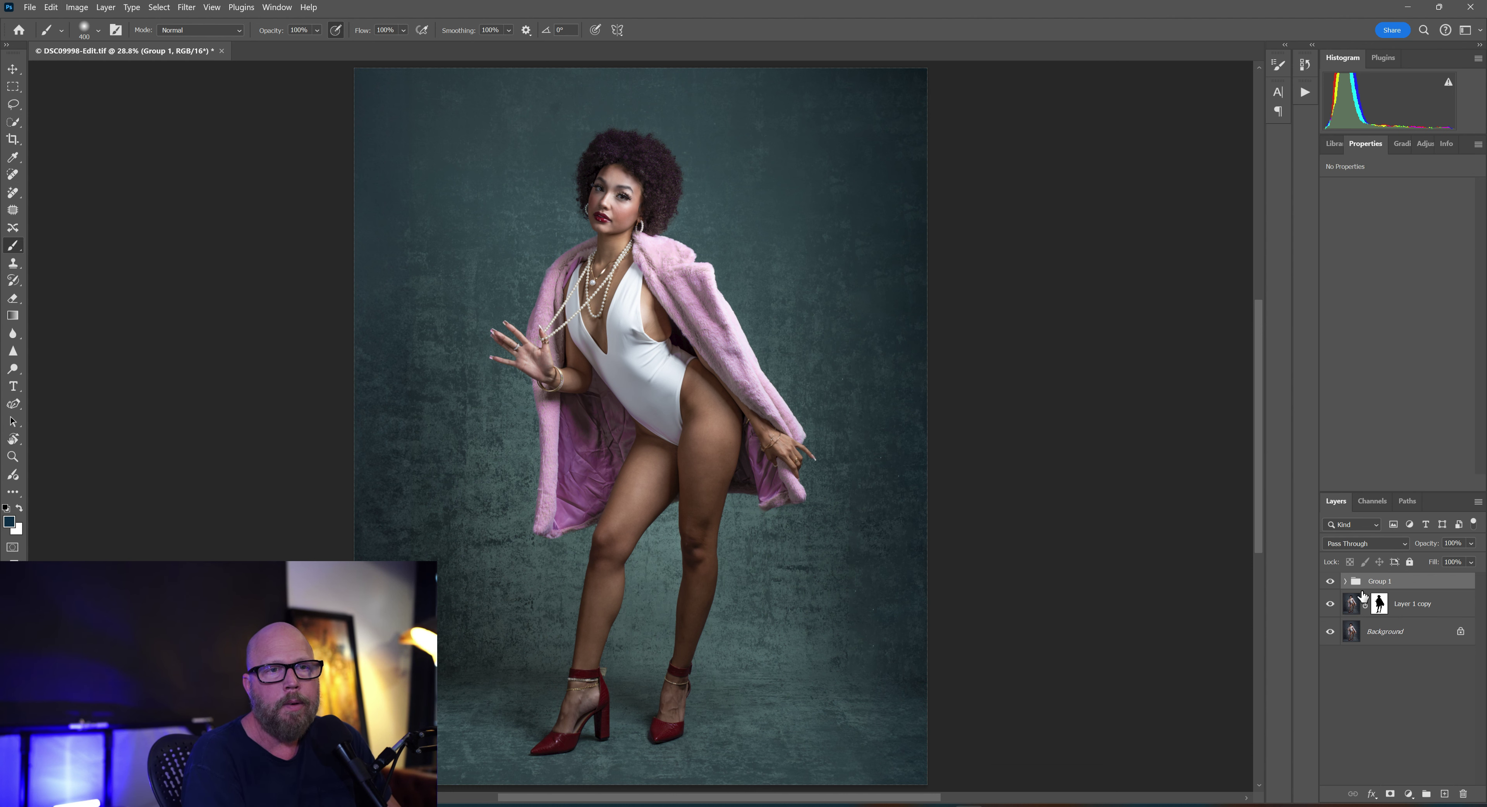
Step: Compare the portrait with and without Group 1, check the layers inside it, and leave the group hidden and collapsed
left_click(1345, 582)
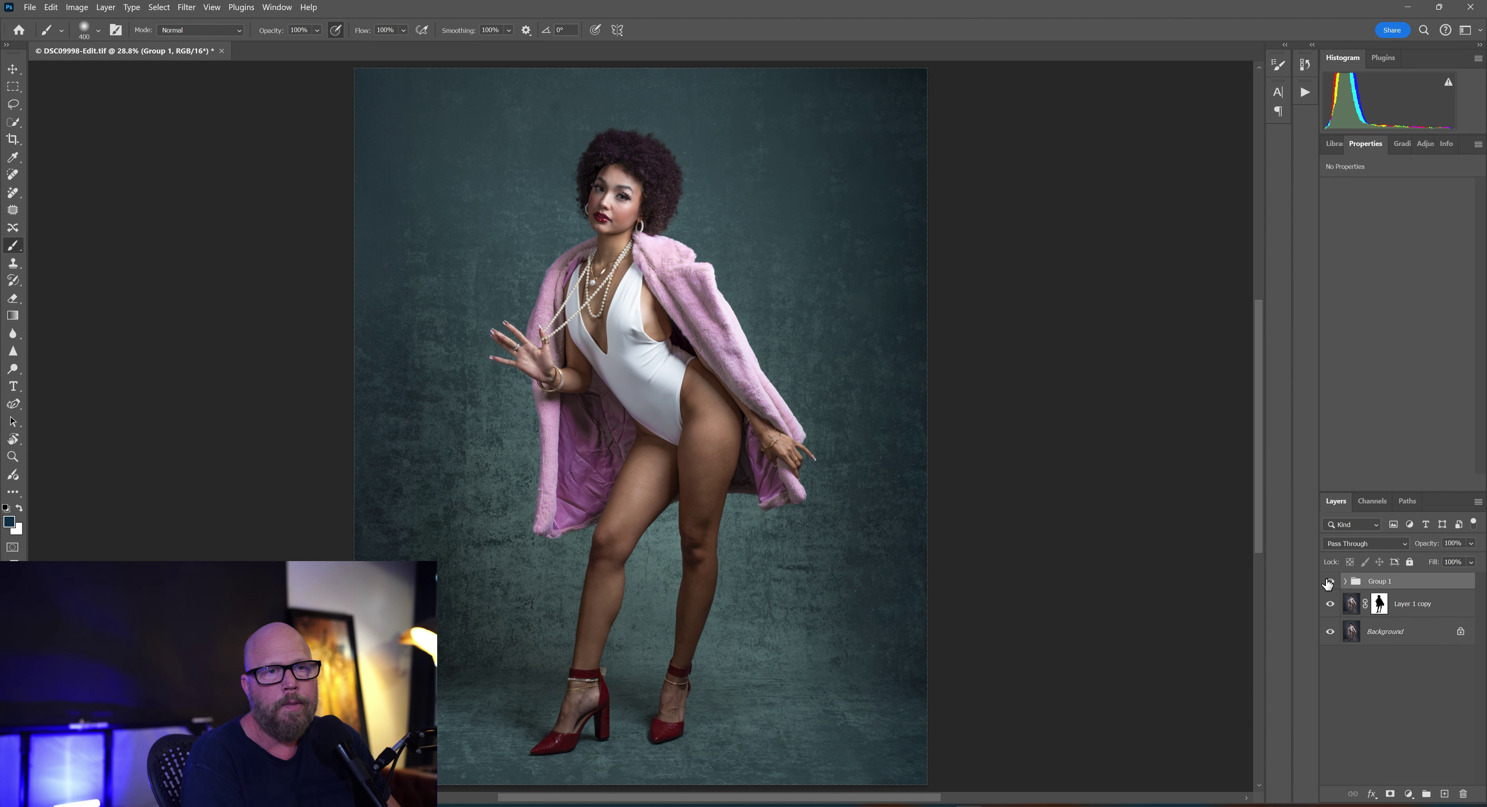
left_click(1329, 581)
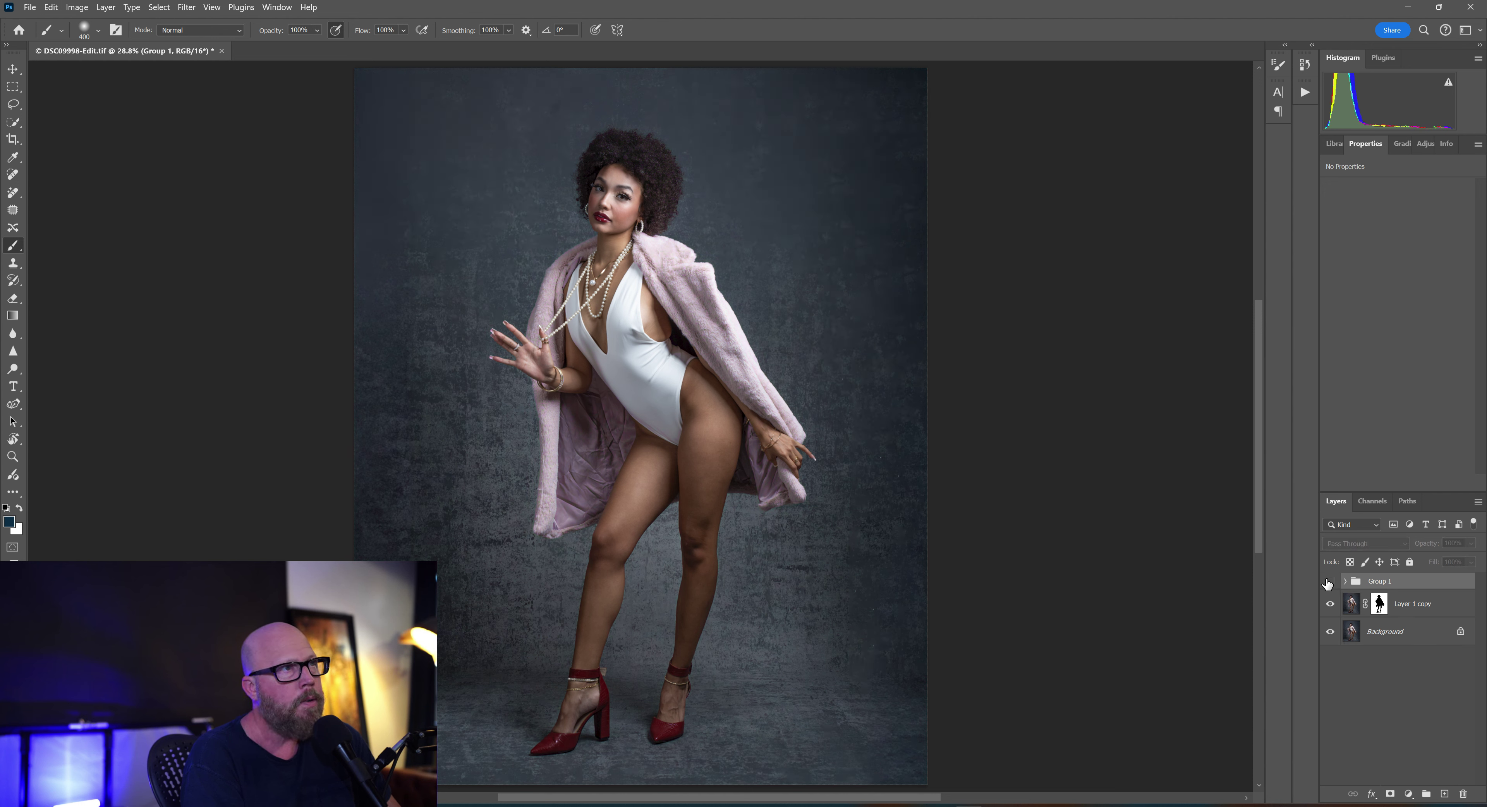
left_click(1348, 582)
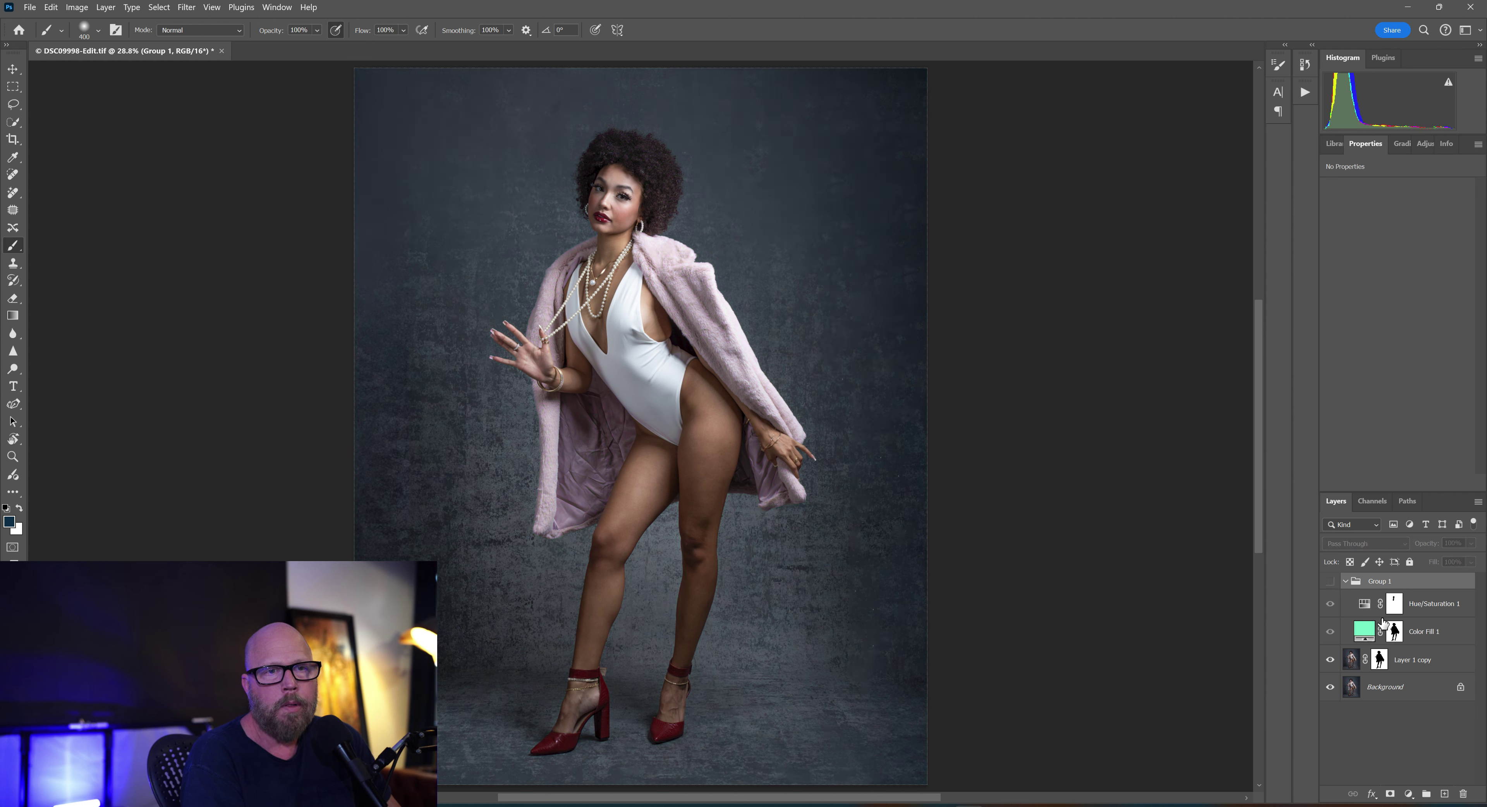
left_click(1329, 583)
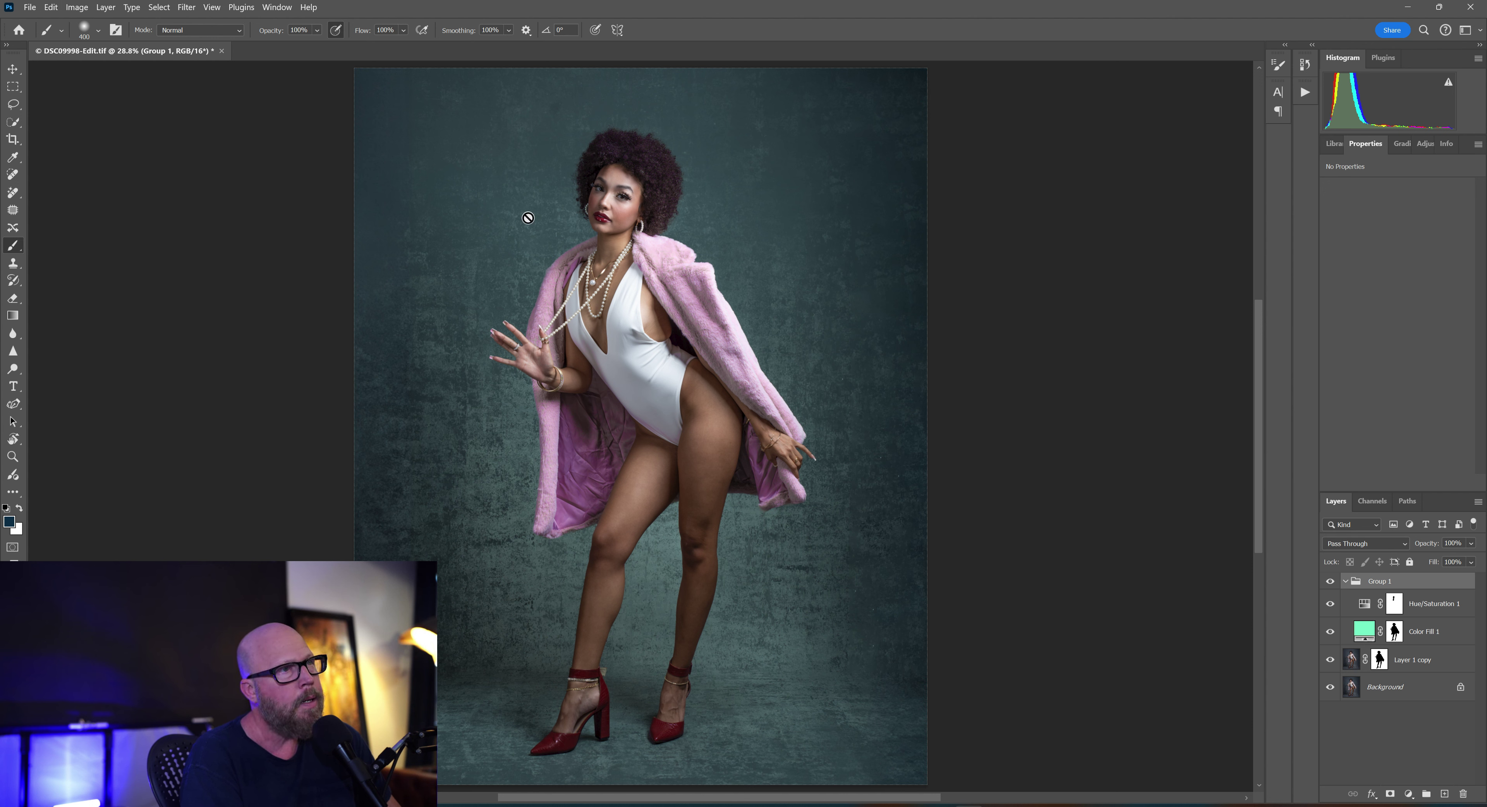
left_click(1330, 582)
left_click(1347, 582)
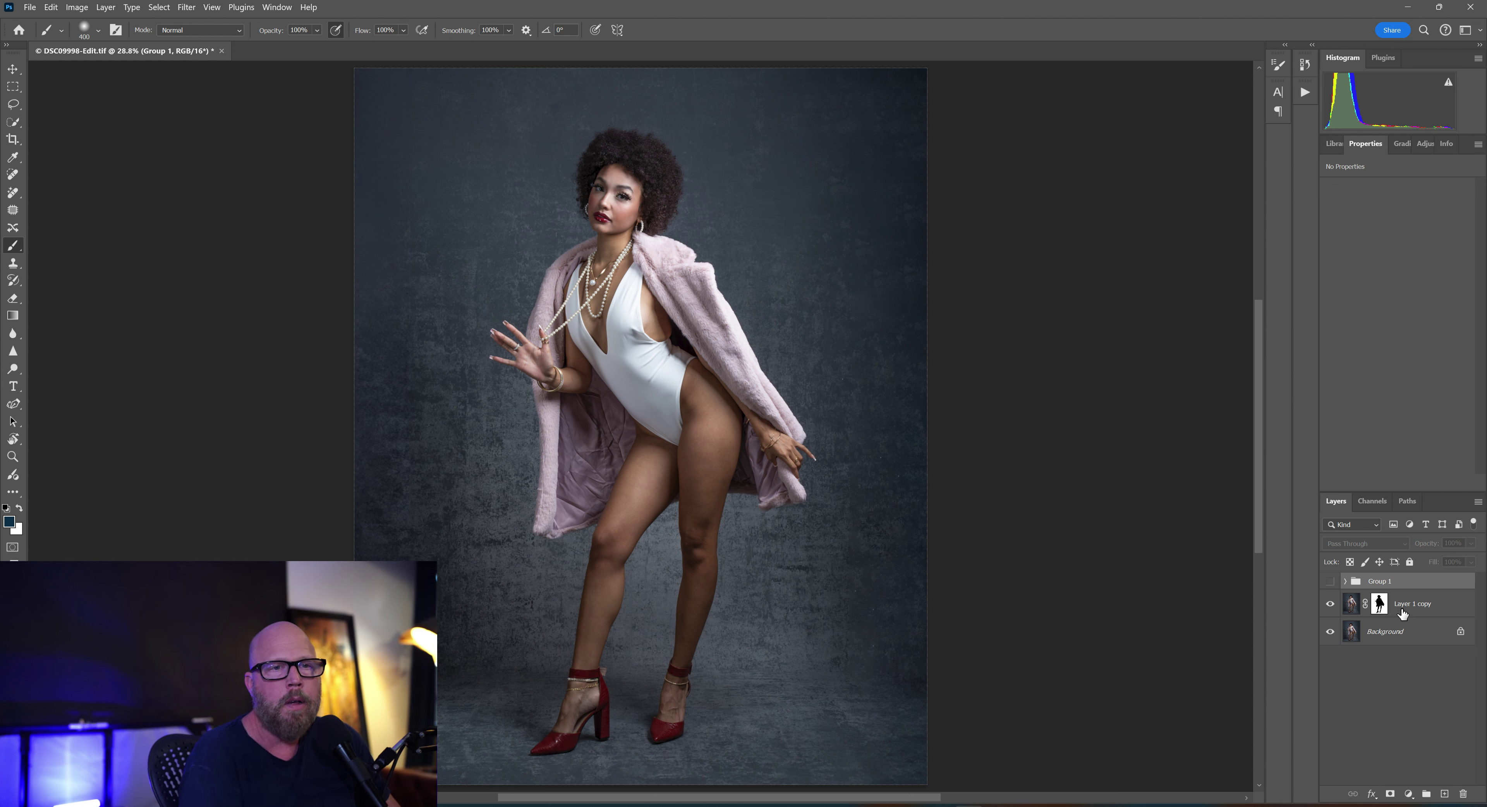
Step: Add a Curves adjustment layer directly above the hidden Group 1
left_click(1409, 612)
left_click(1379, 603)
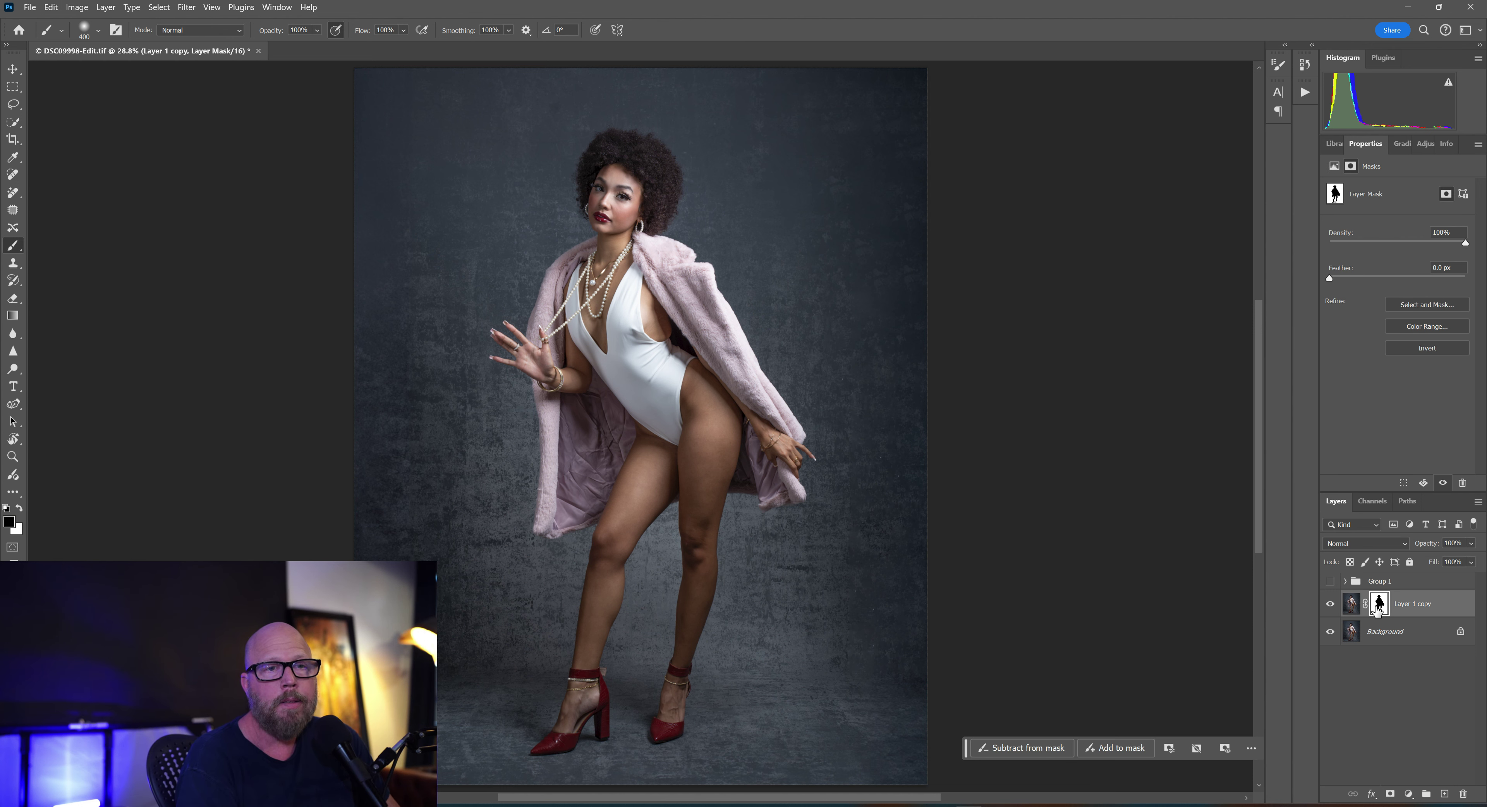
left_click(1352, 604)
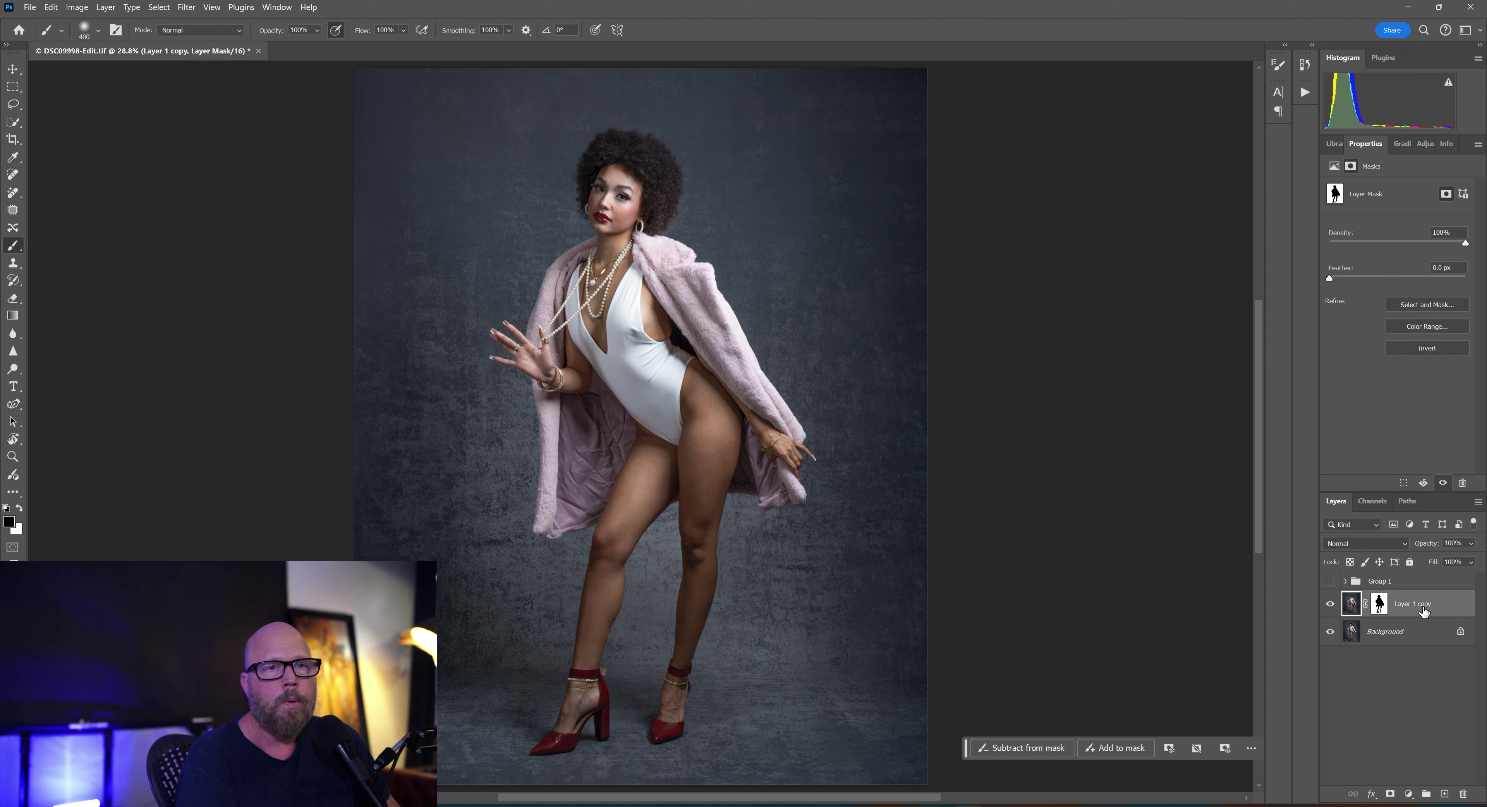
left_click(1411, 581)
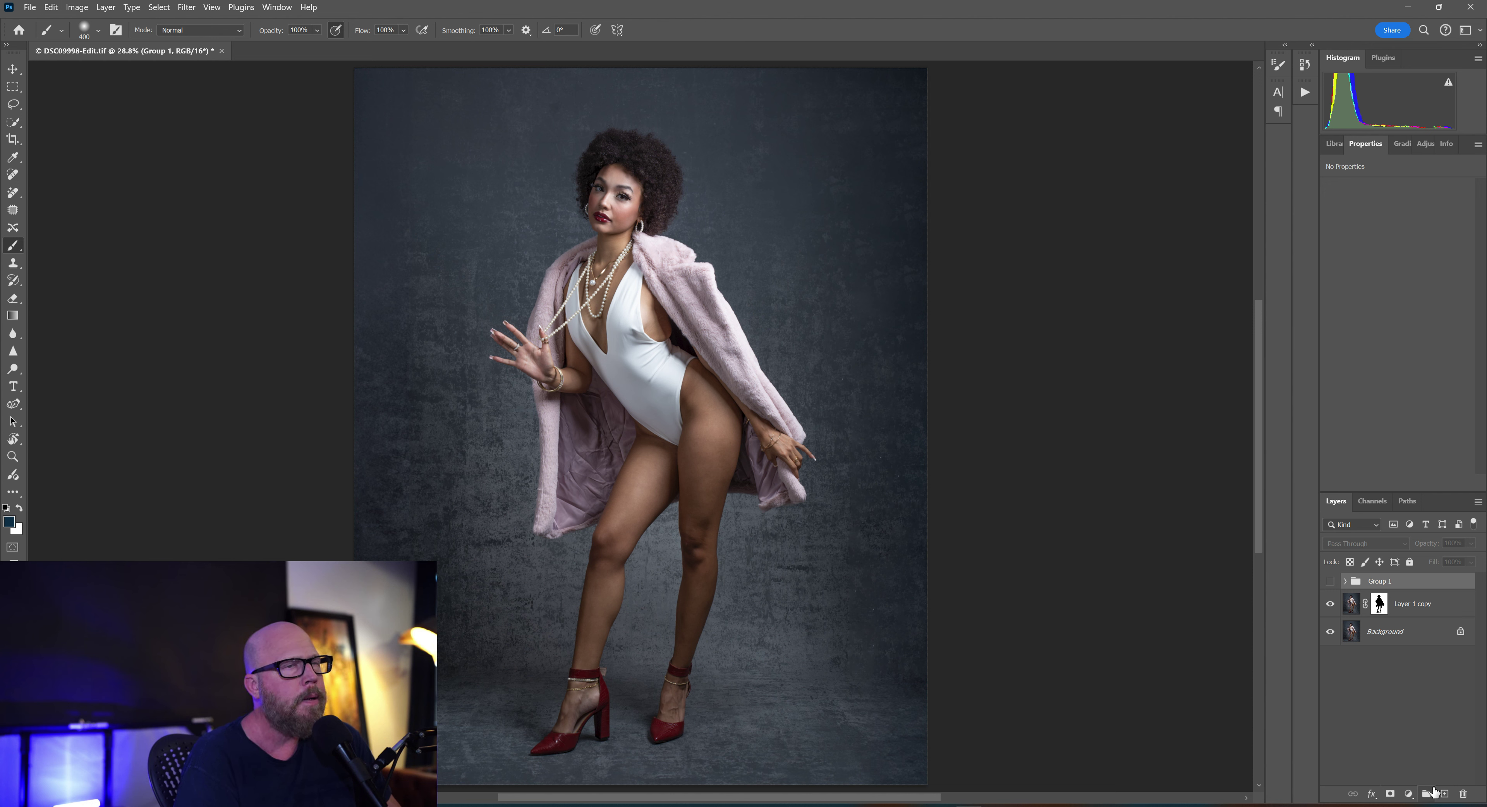
left_click(1409, 794)
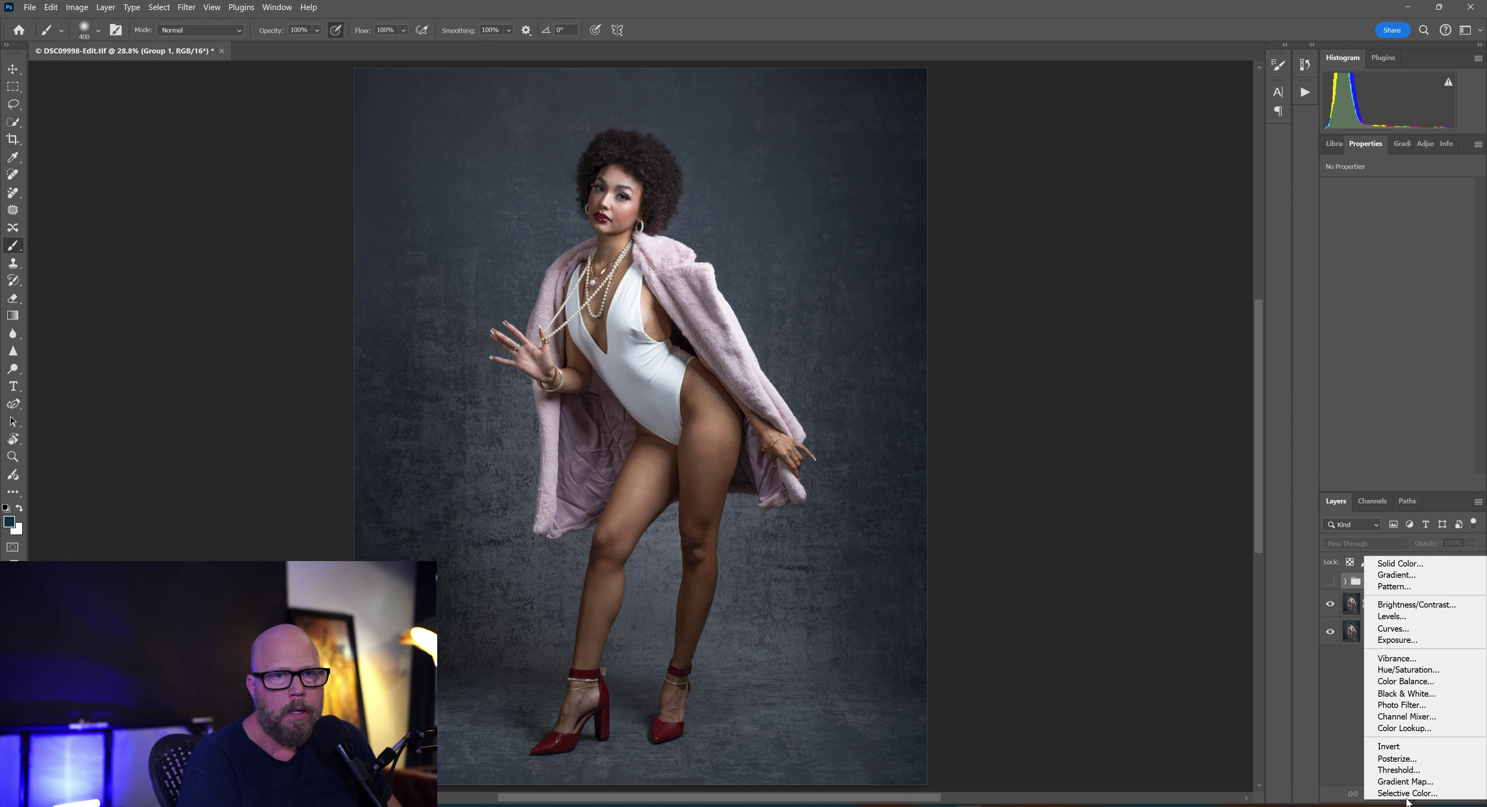
left_click(1388, 629)
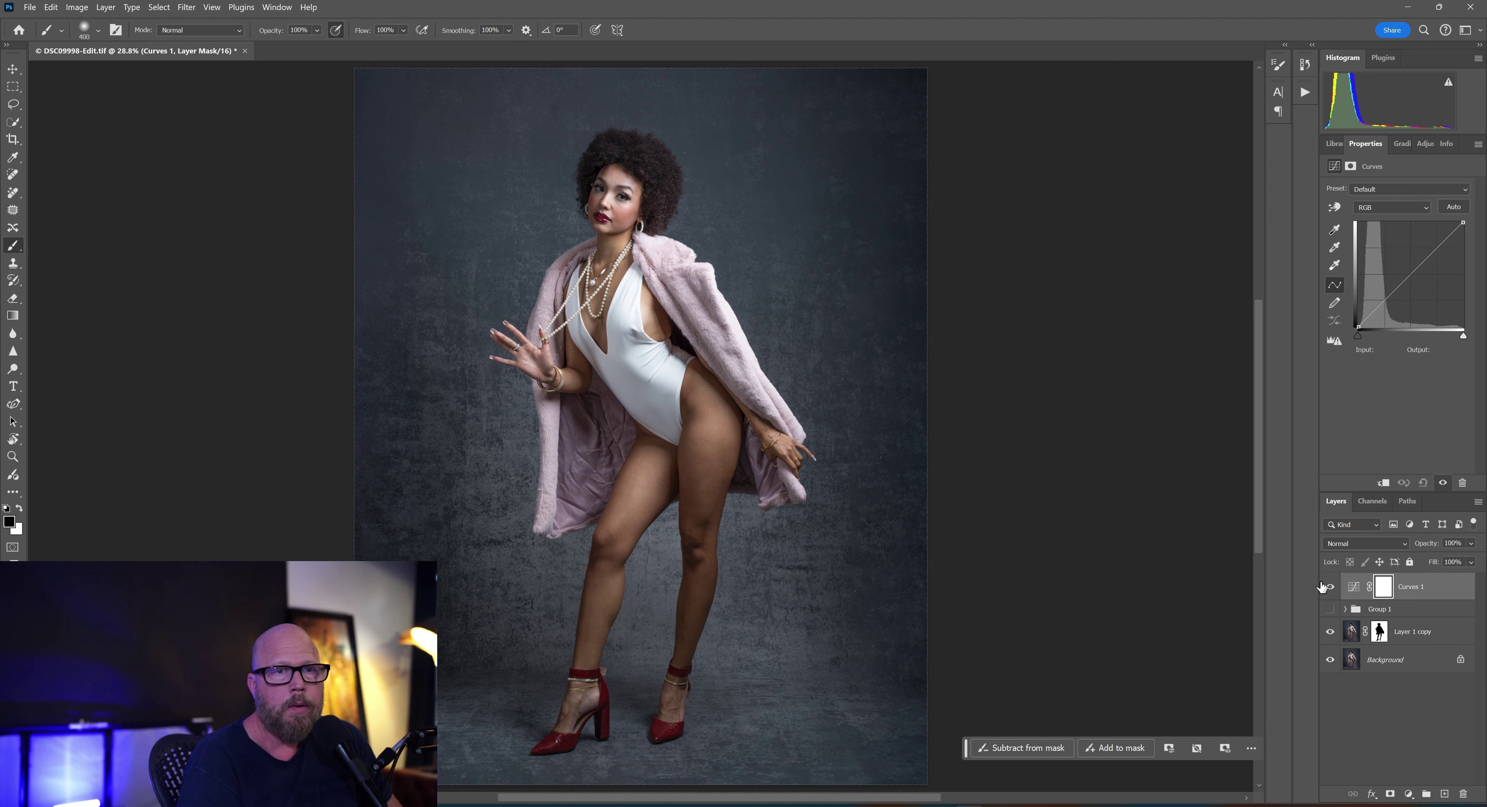
Step: Replace the Curves 1 mask with a copy of the Layer 1 copy mask and target the Curves adjustment itself
left_click(1381, 636)
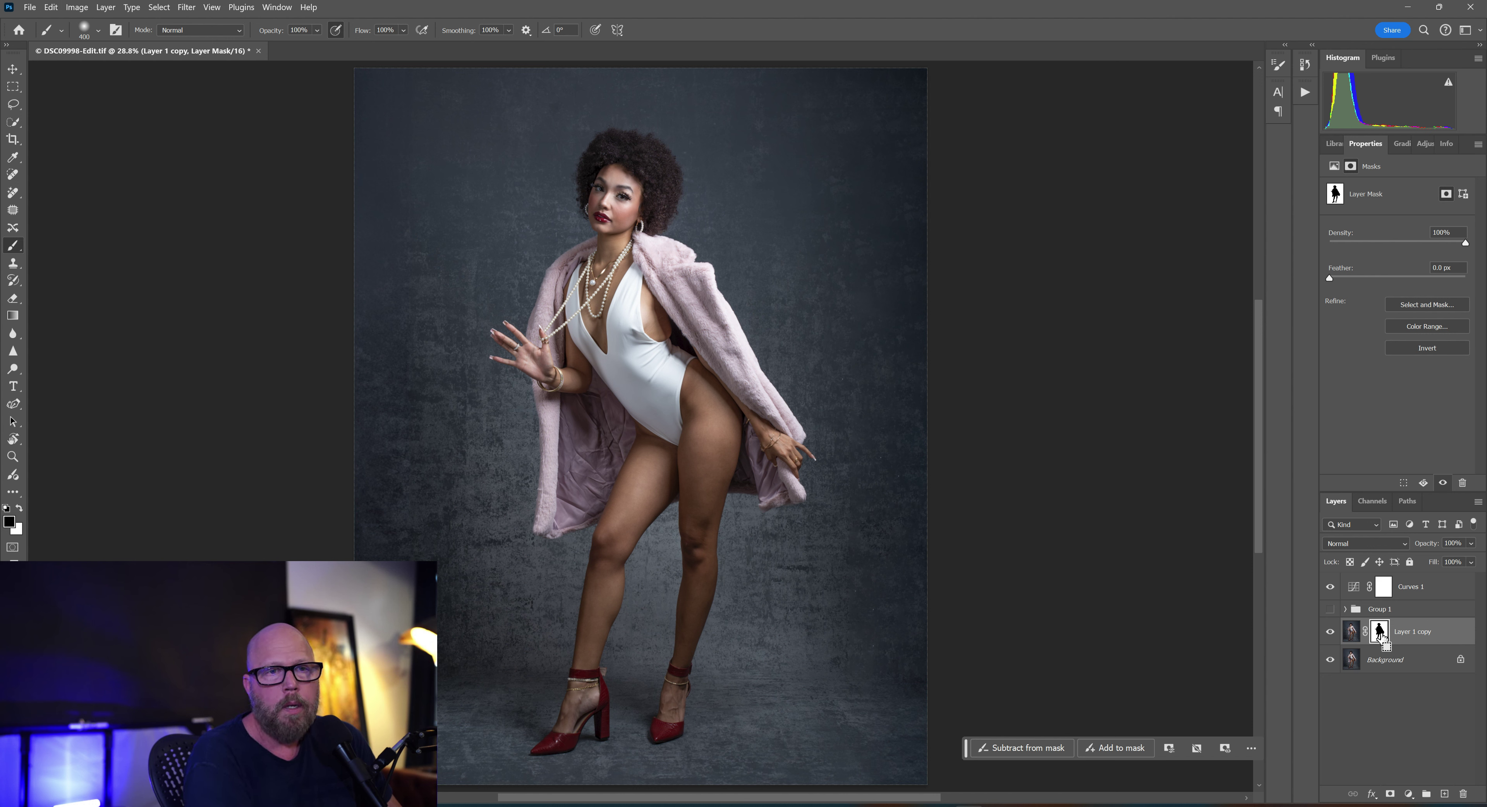
left_click_drag(1381, 634, 1386, 592)
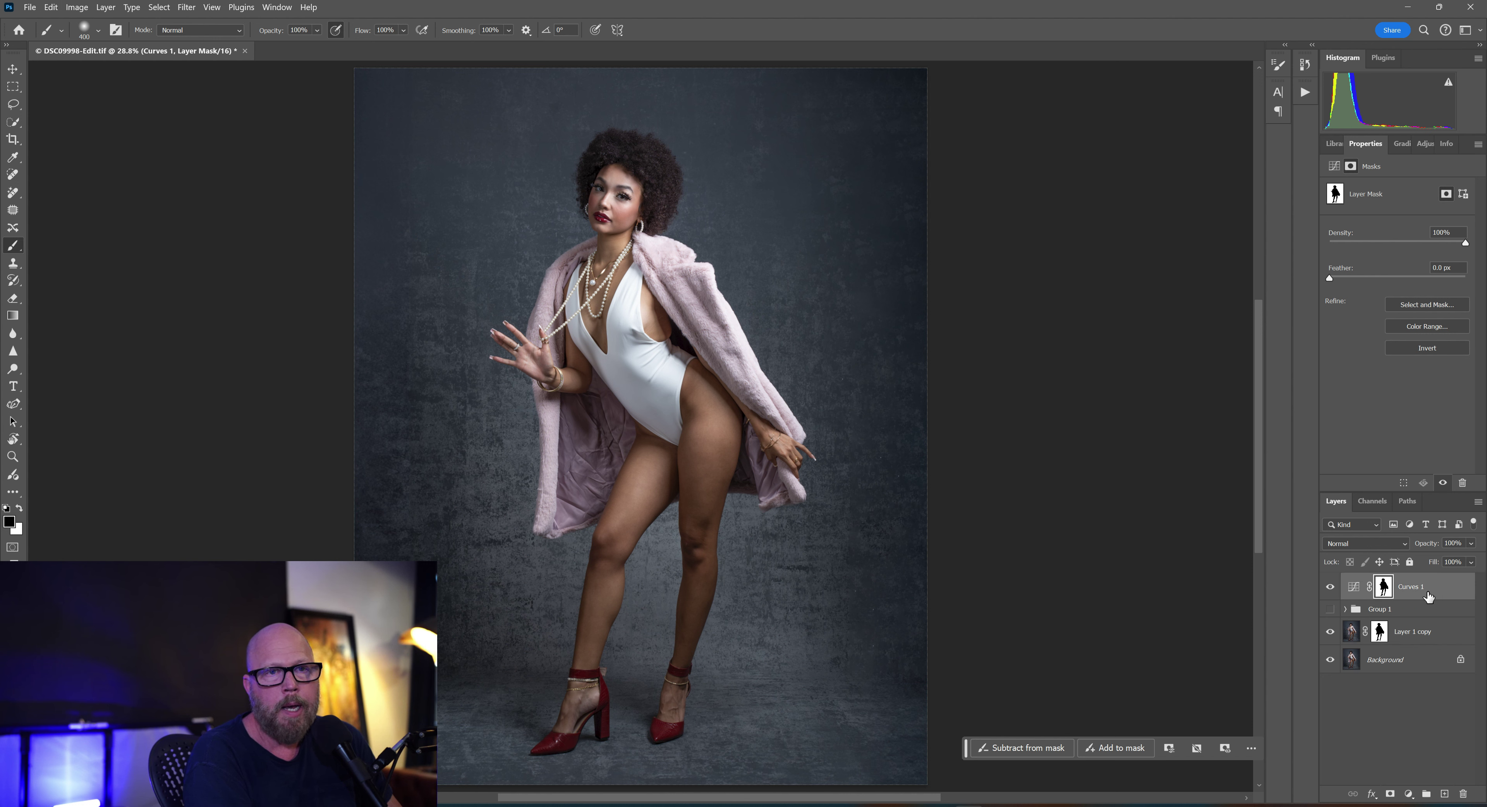
left_click(1354, 587)
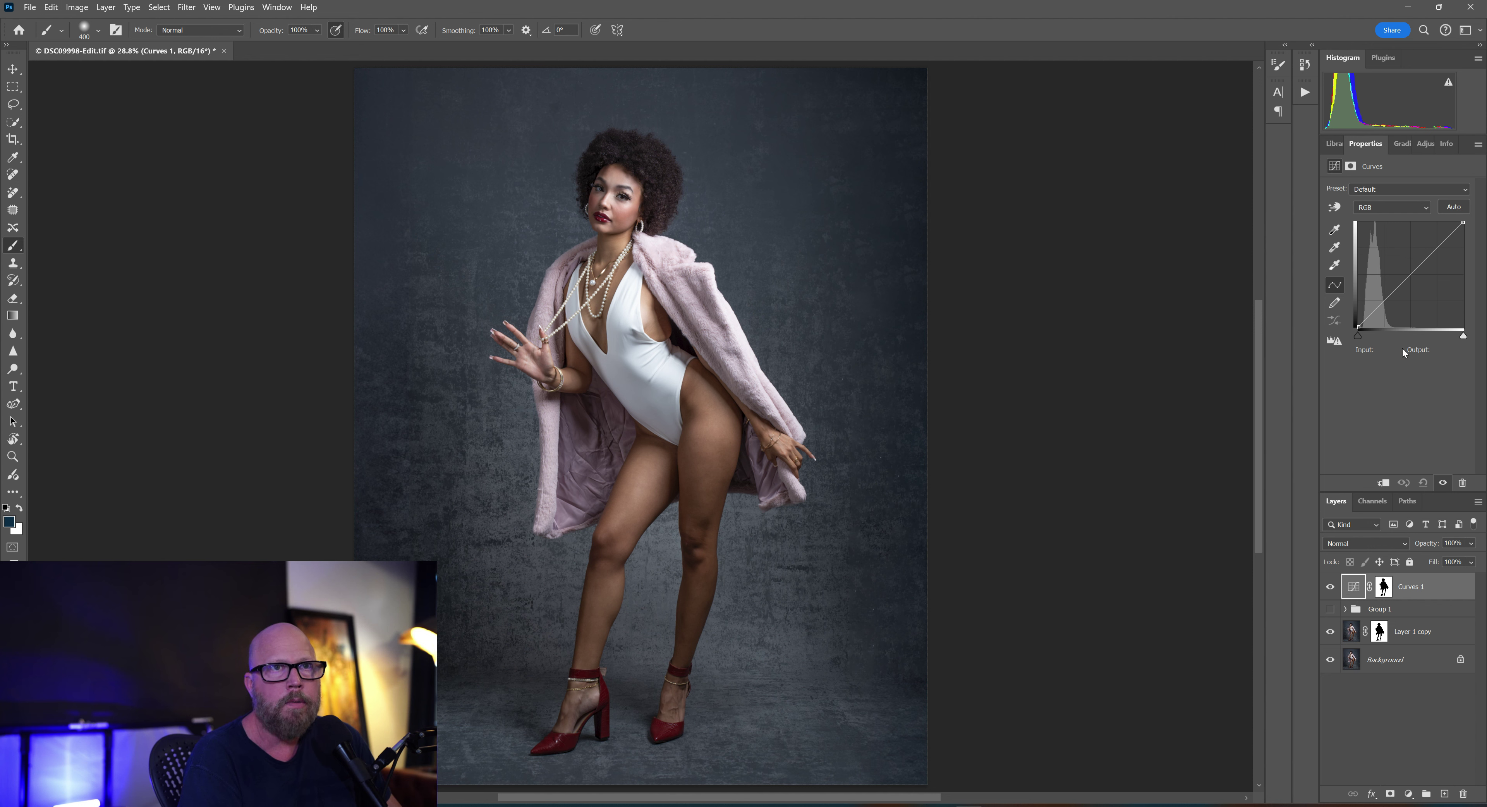
Step: Try a slightly shifted midpoint on the composite RGB curve and remove the point
left_click(1365, 209)
left_click(1397, 213)
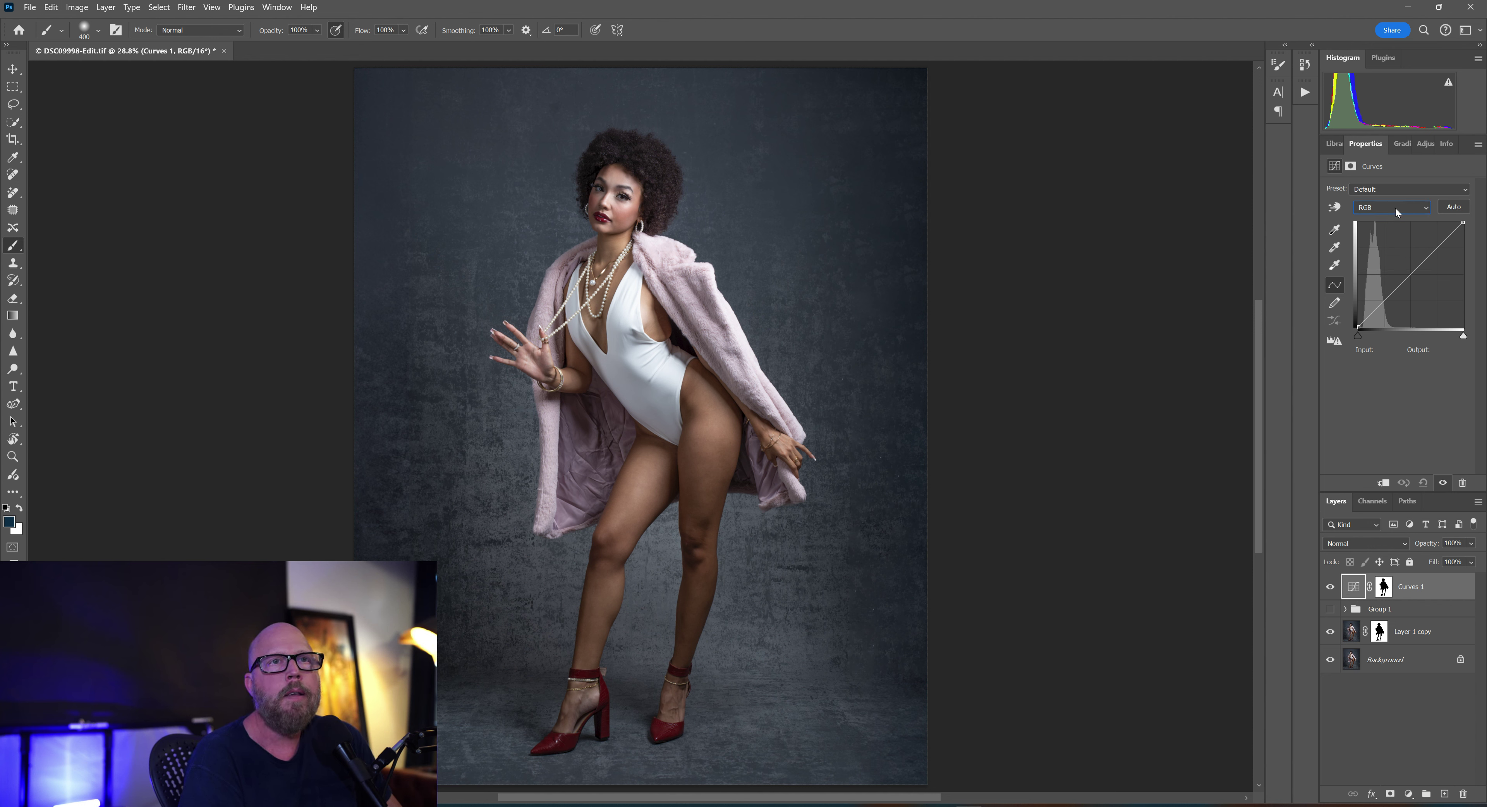
left_click(1395, 208)
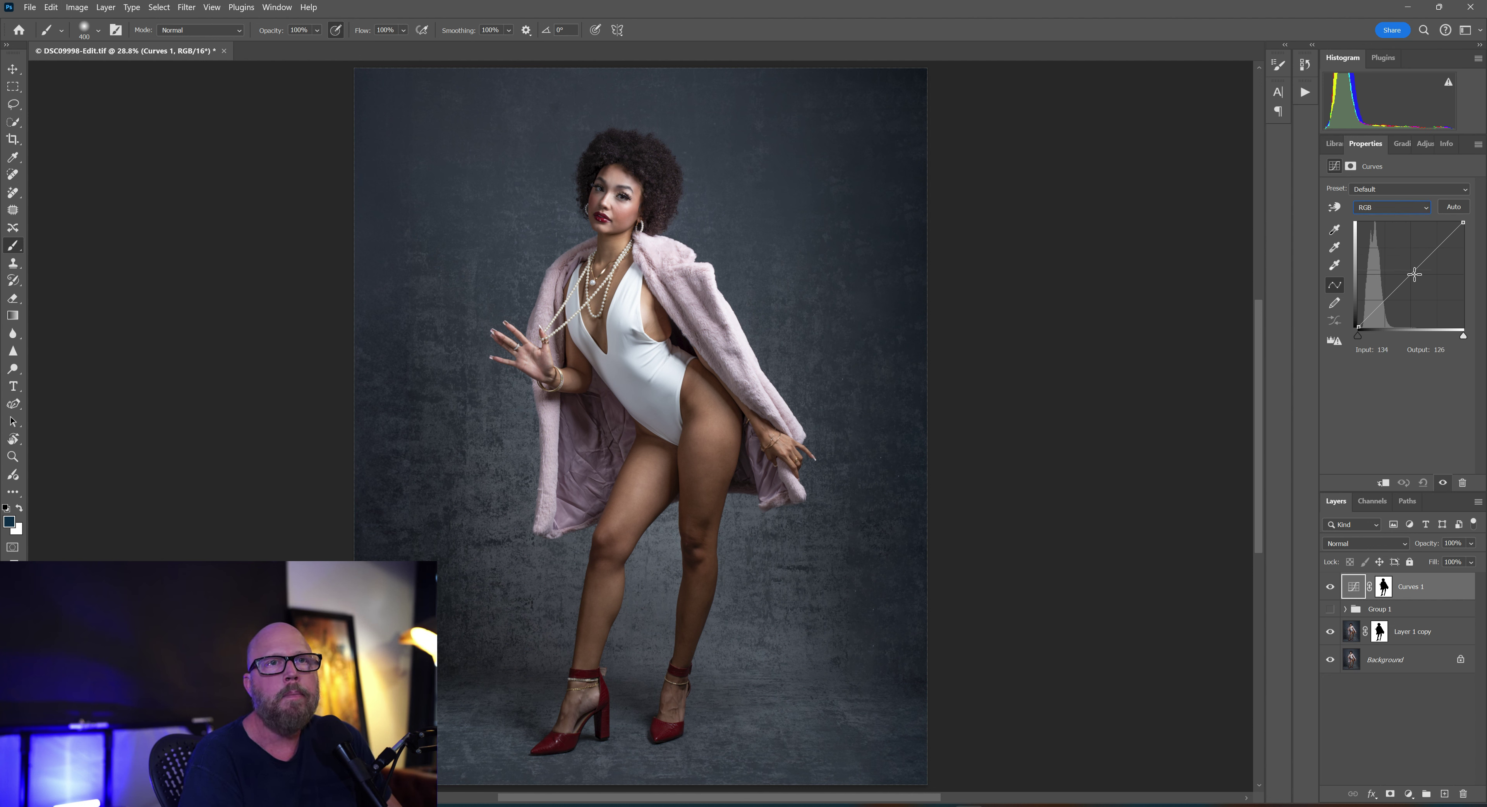
mouse_move(1415, 275)
left_mouse_down()
mouse_move(1412, 236)
mouse_move(1425, 315)
mouse_move(1438, 292)
mouse_move(1426, 312)
mouse_move(1411, 273)
left_mouse_up()
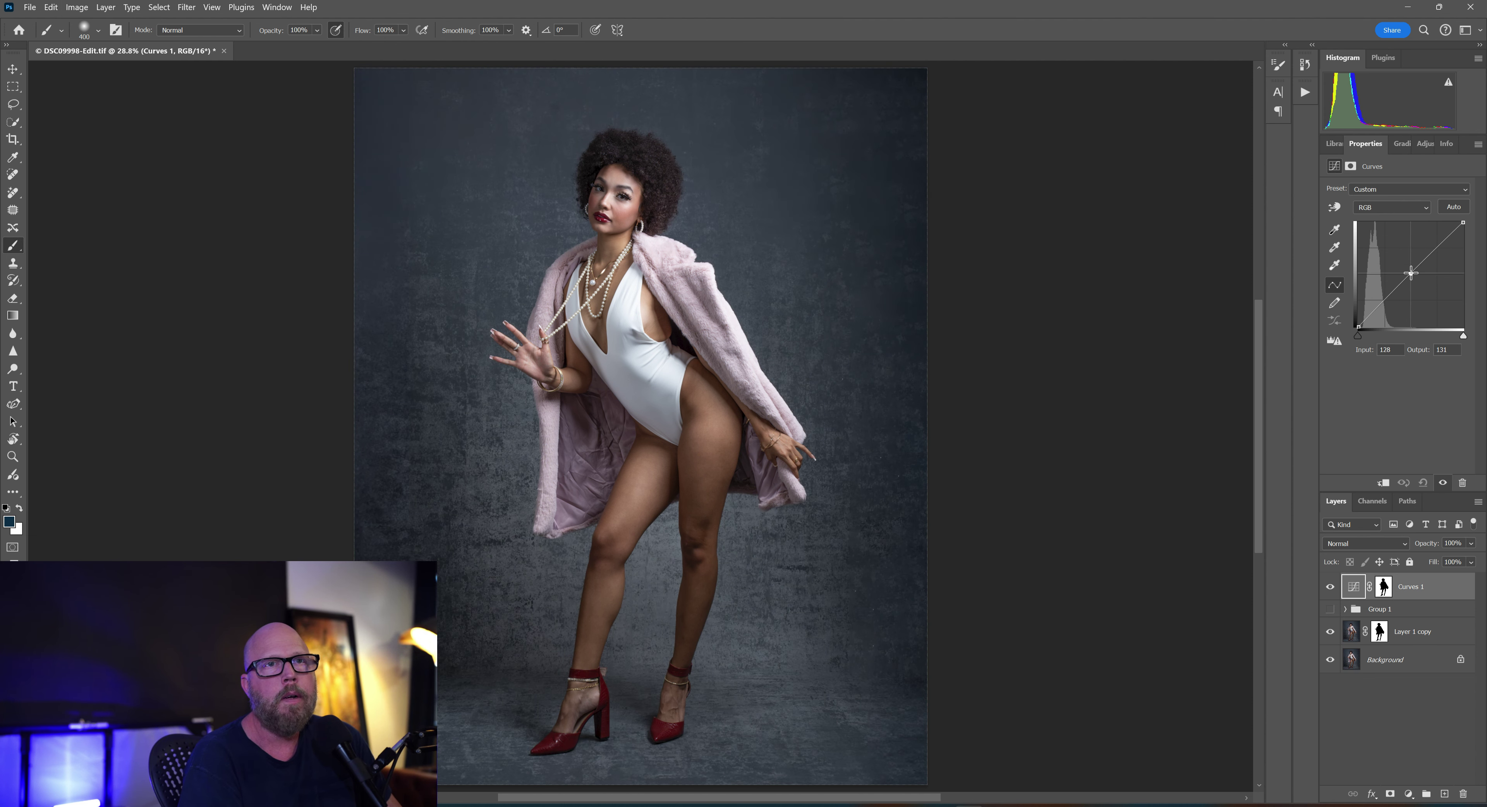
key("Delete")
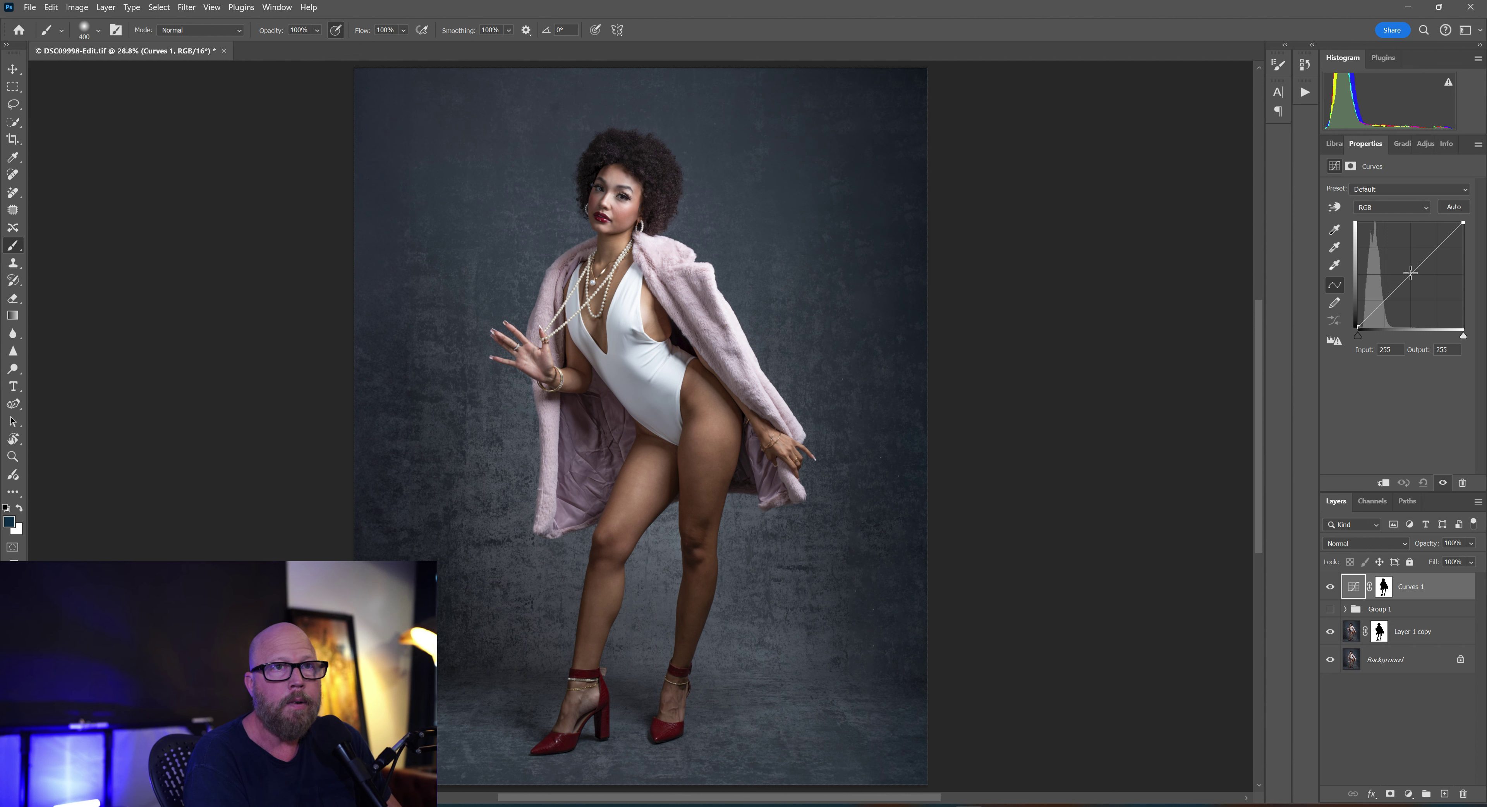
Step: Raise the midtones of the Green channel curve with a point at input 119, output 127
left_click(1373, 207)
left_click(1373, 207)
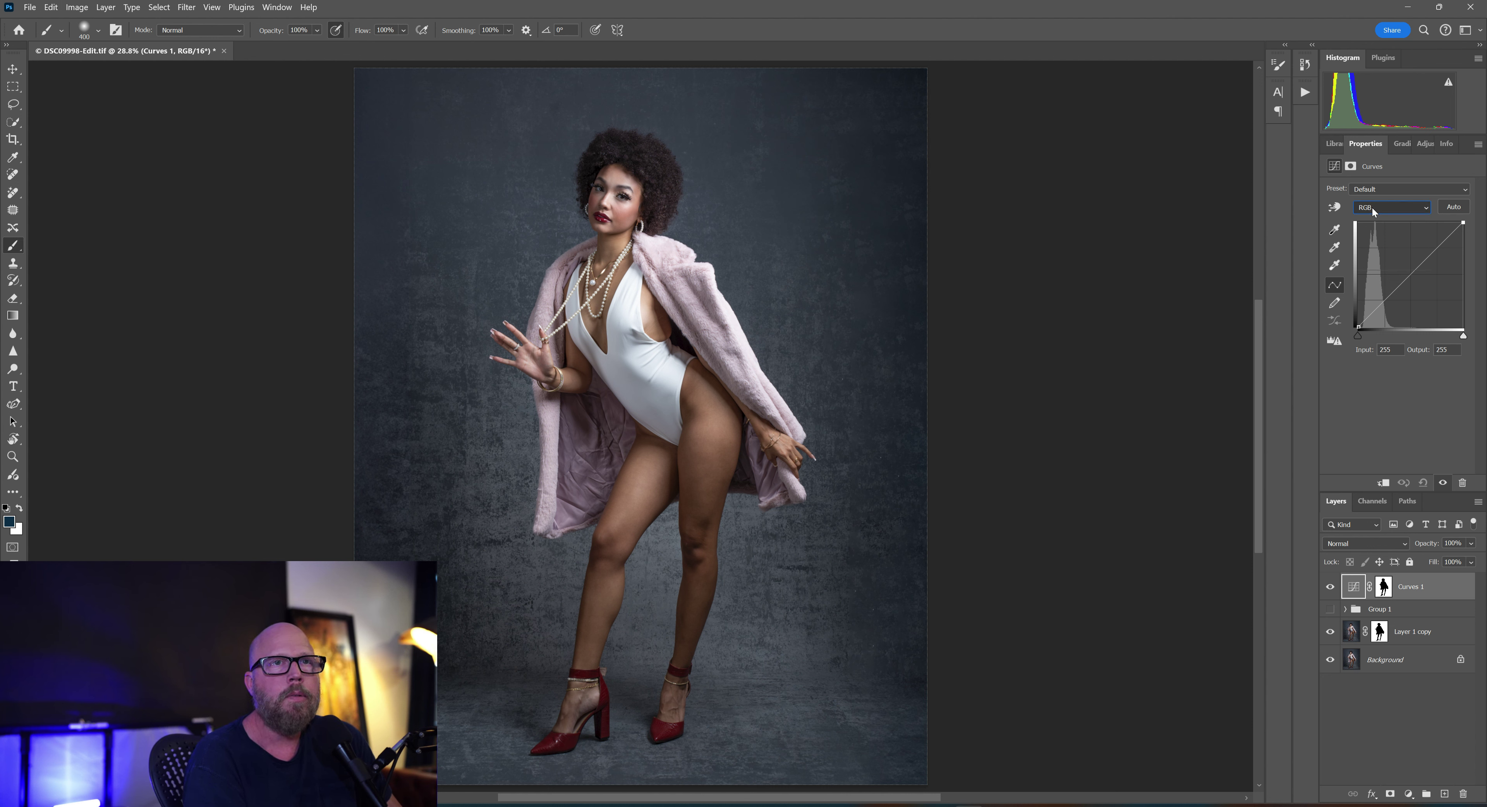
left_click(1372, 207)
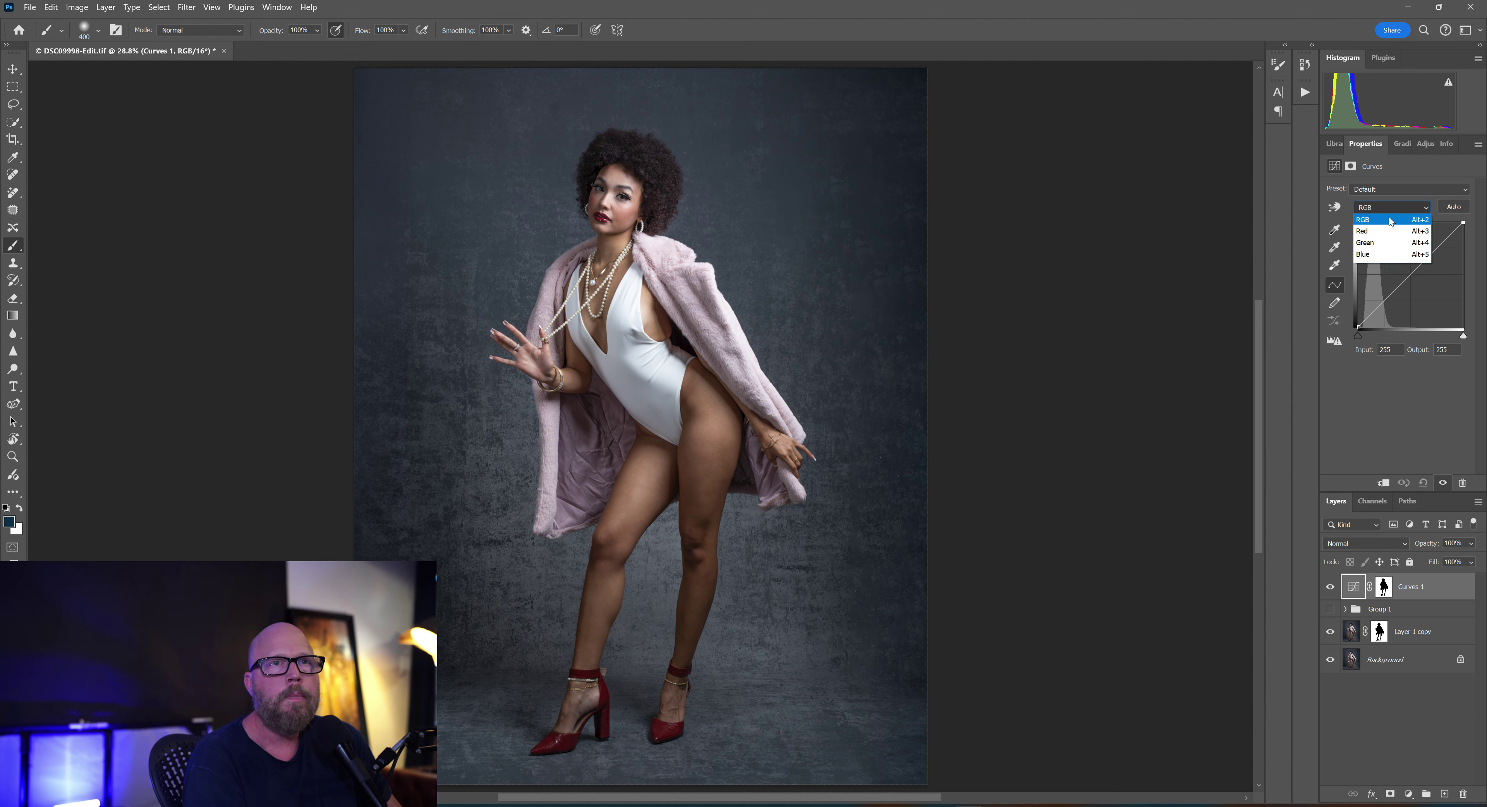
left_click(1379, 246)
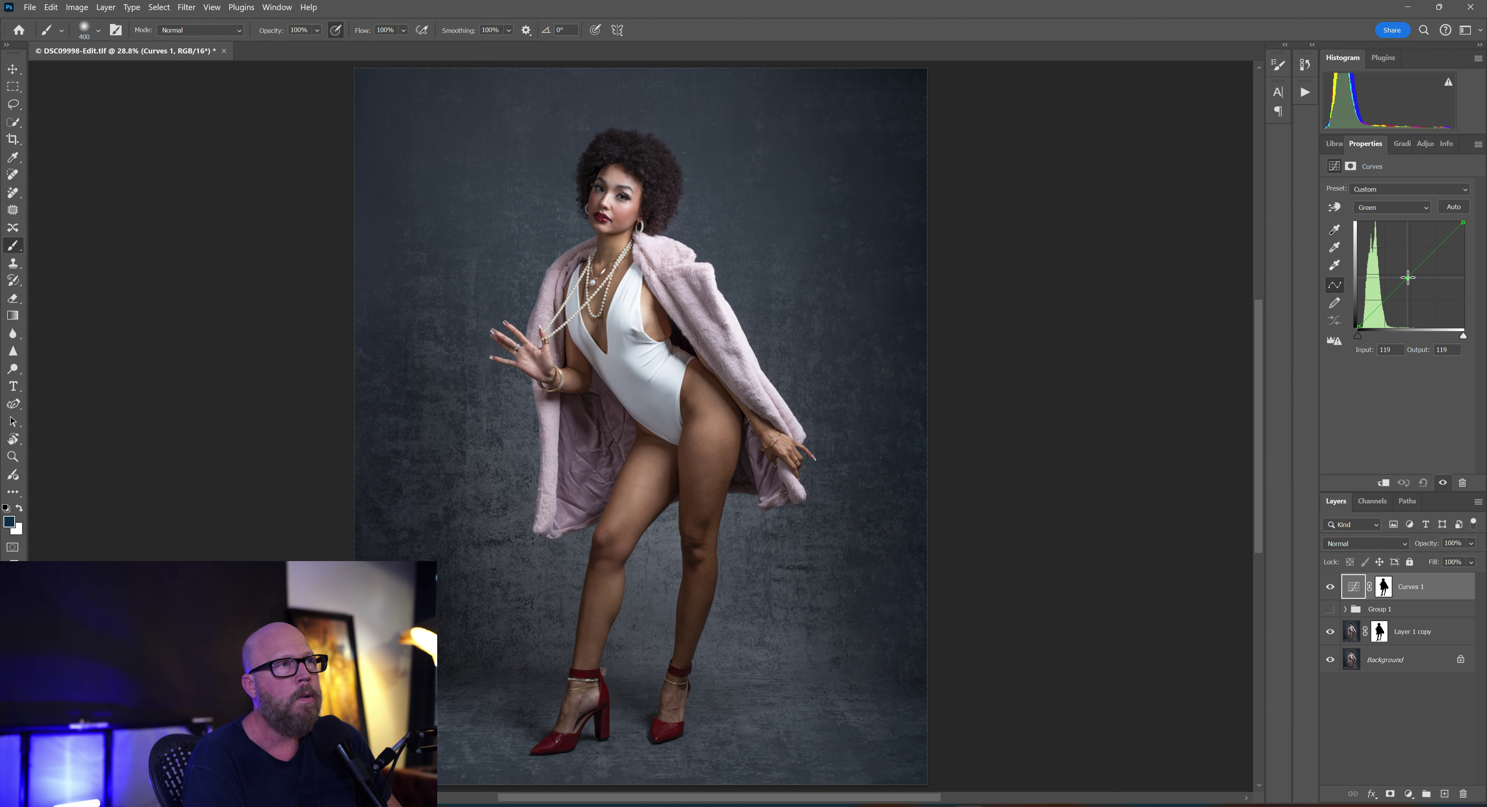
left_click_drag(1408, 278, 1408, 275)
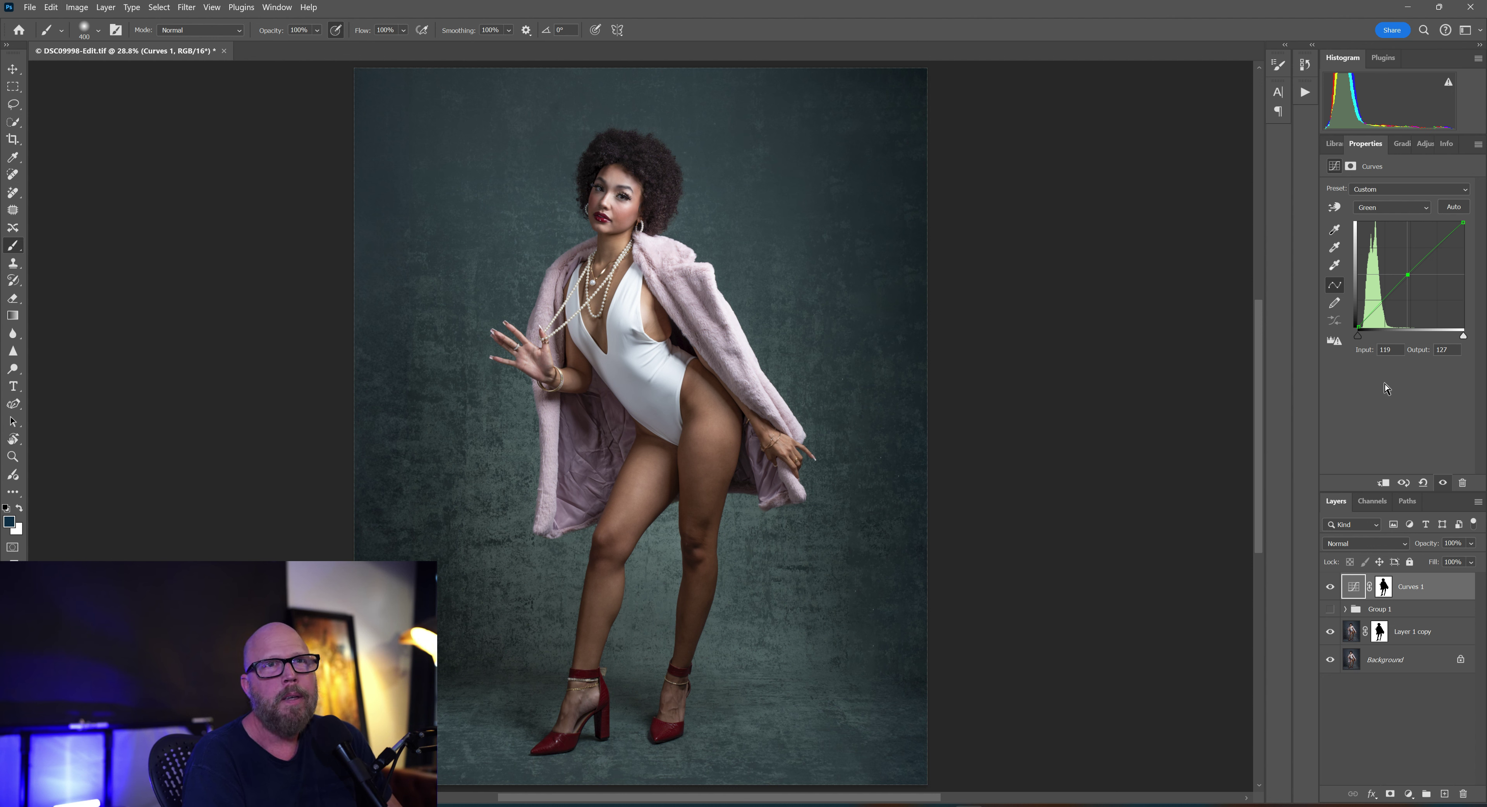
Step: Toggle Curves 1 and Group 1 to compare the two backdrop color treatments, ending with only Curves 1 shown
left_click(1330, 587)
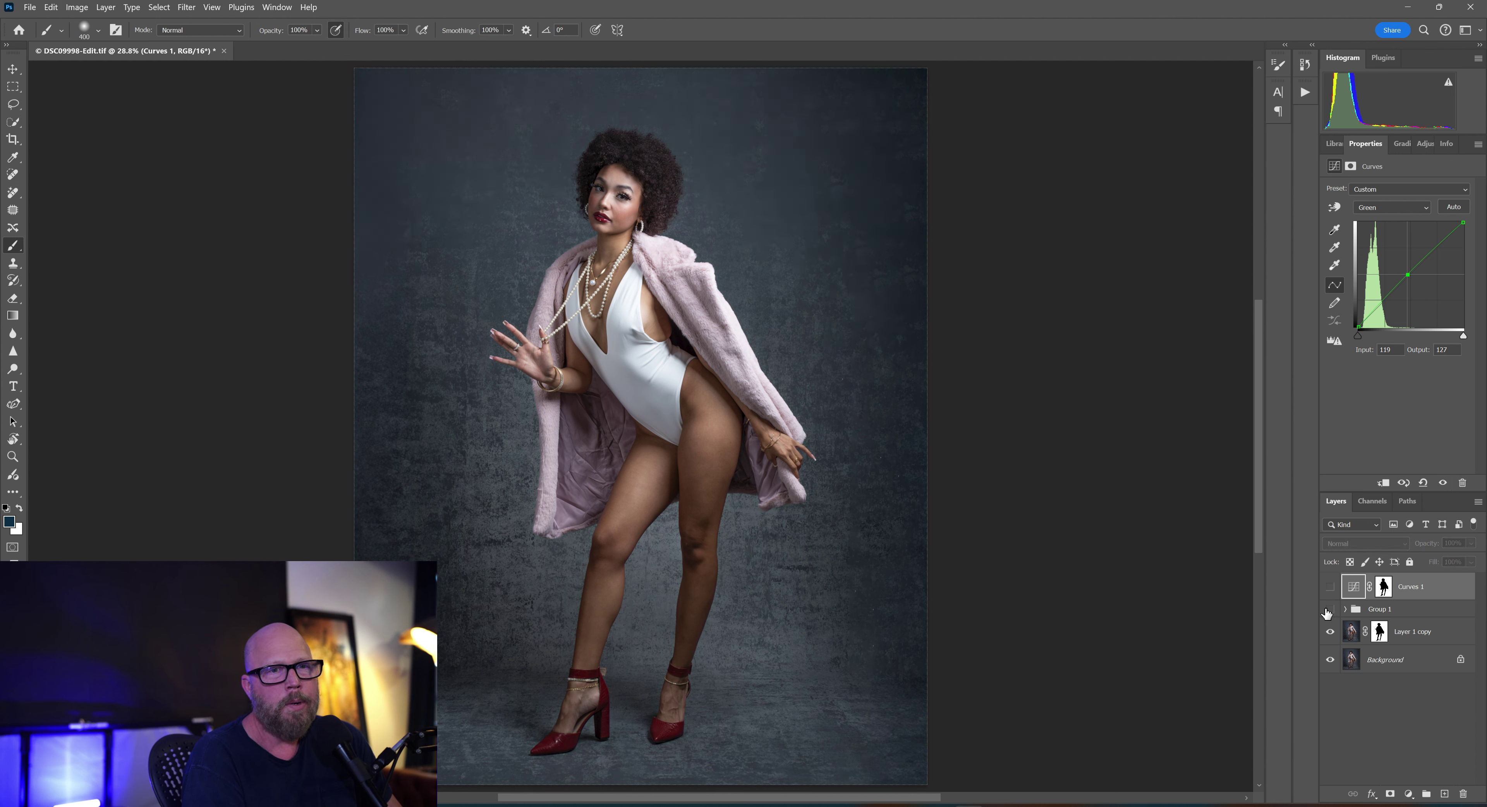
left_click(1331, 587)
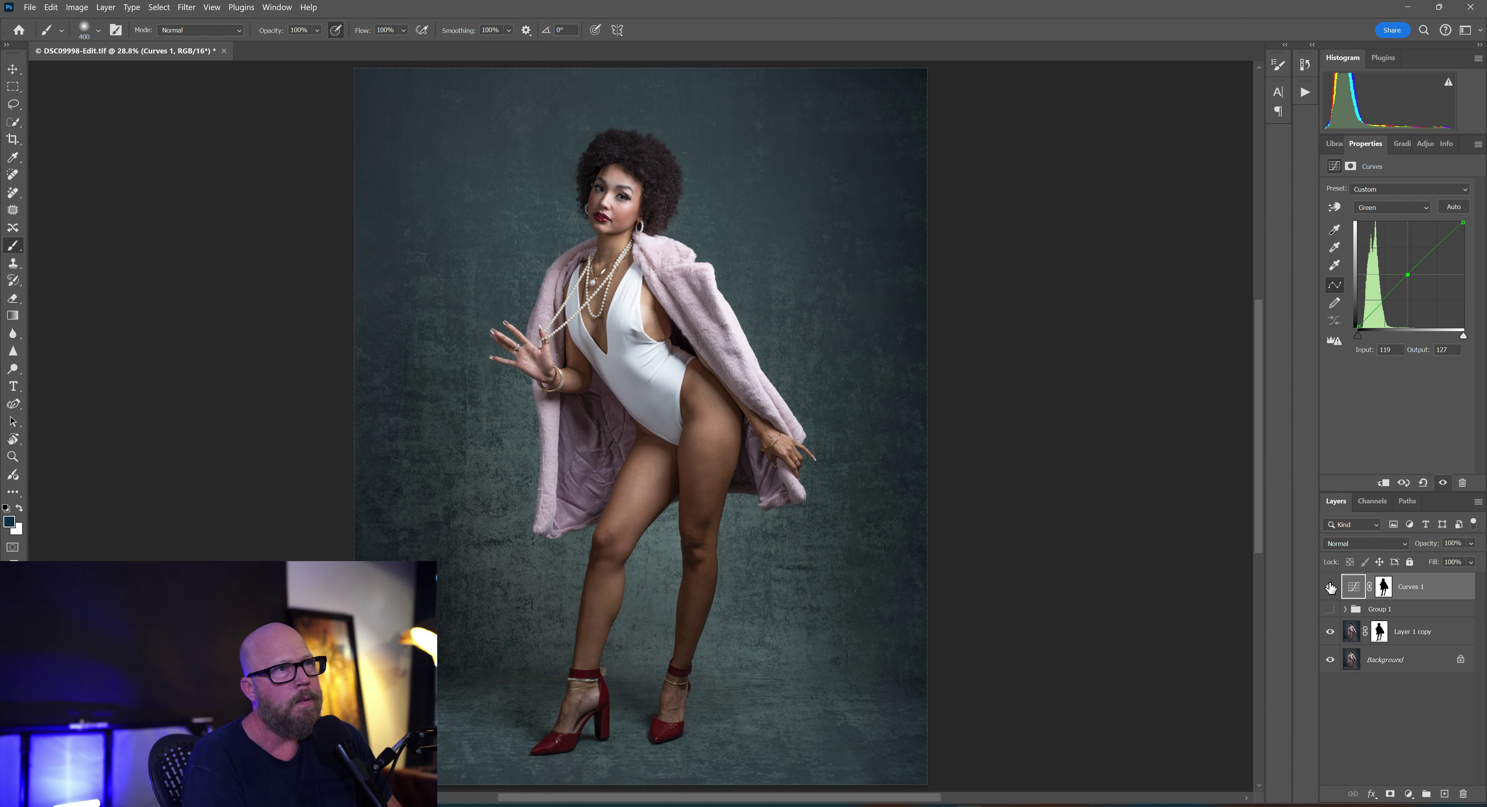
left_click(1330, 587)
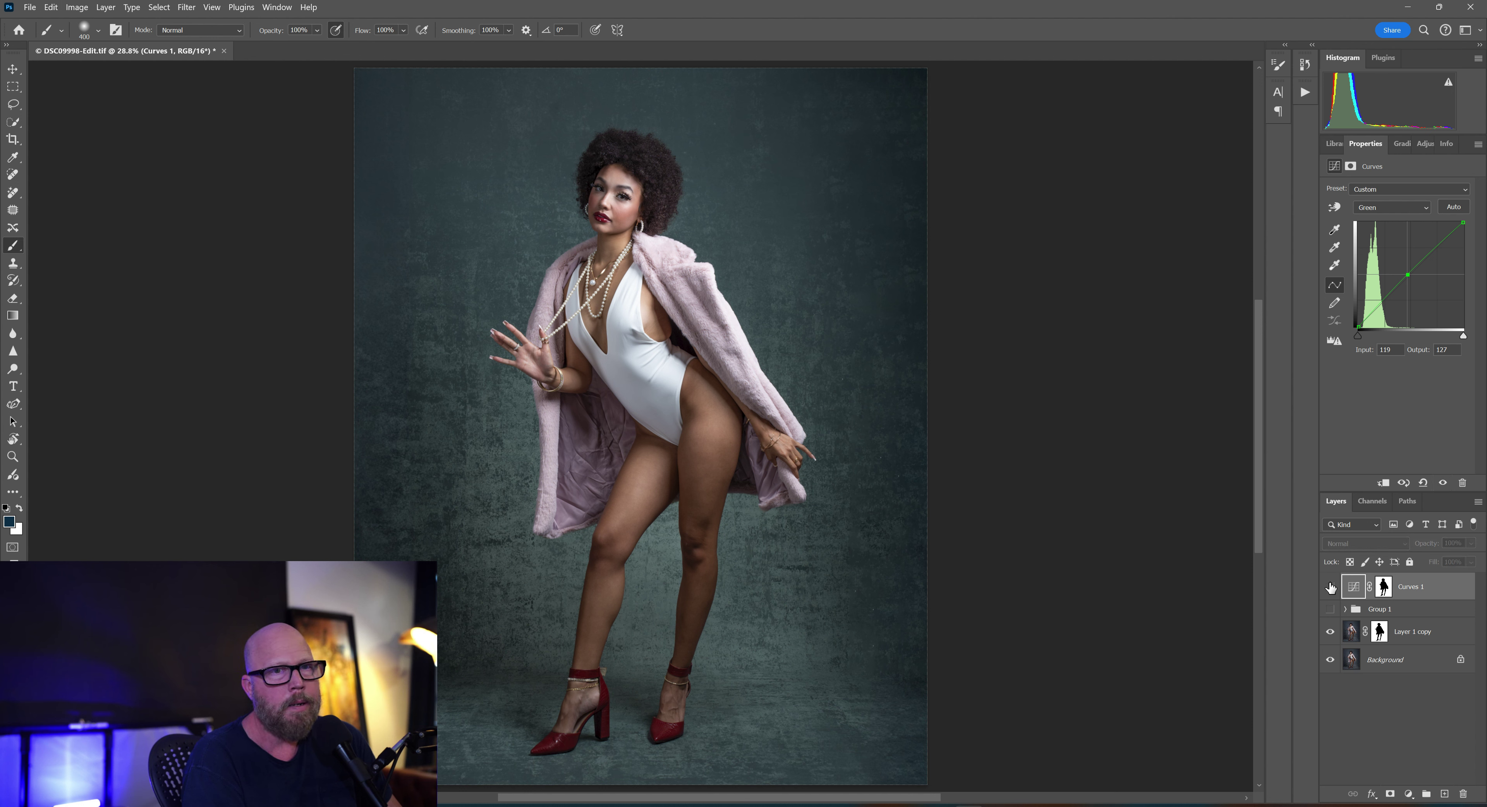
left_click(1330, 611)
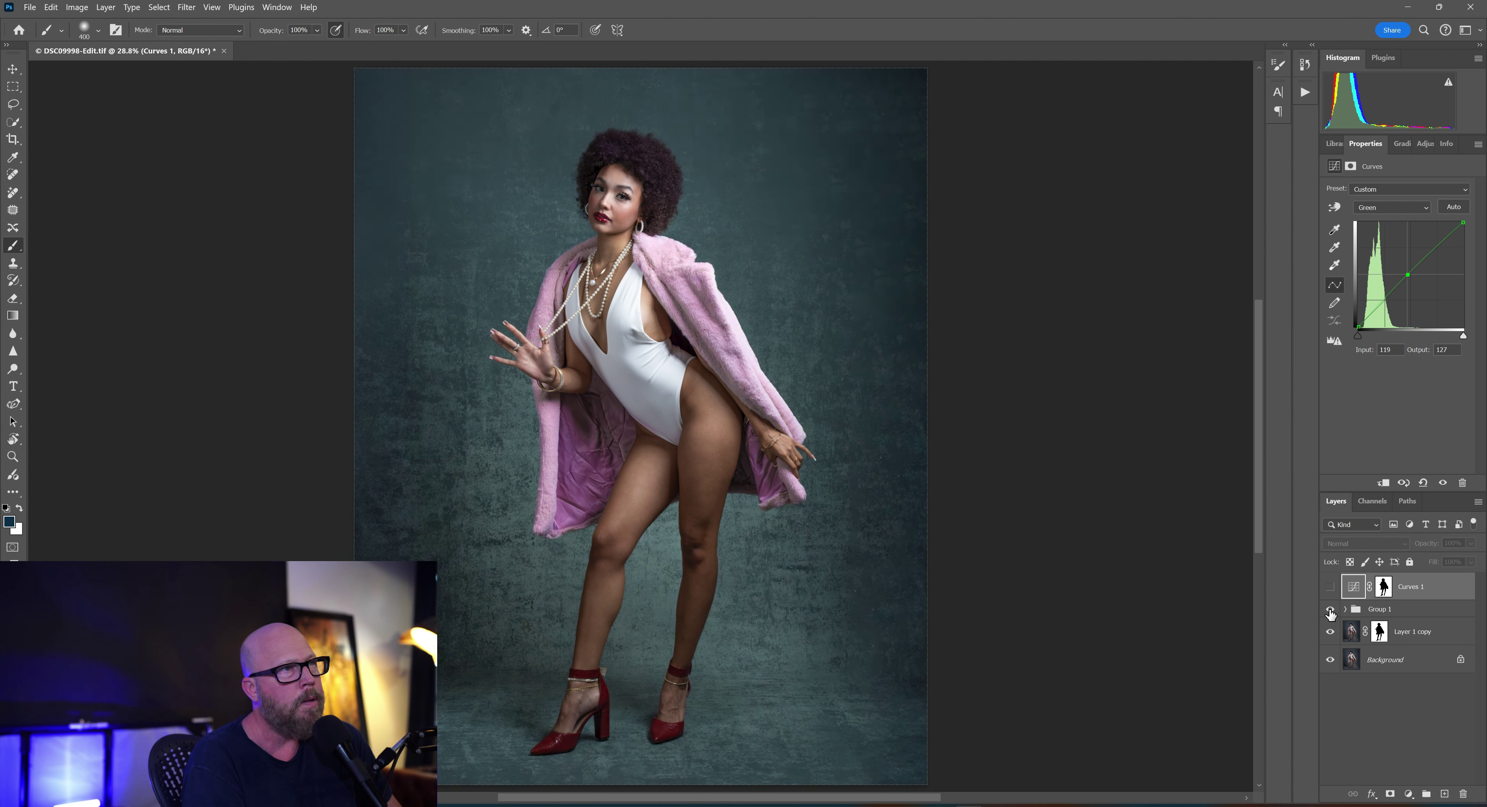
left_click(1331, 611)
left_click(1331, 587)
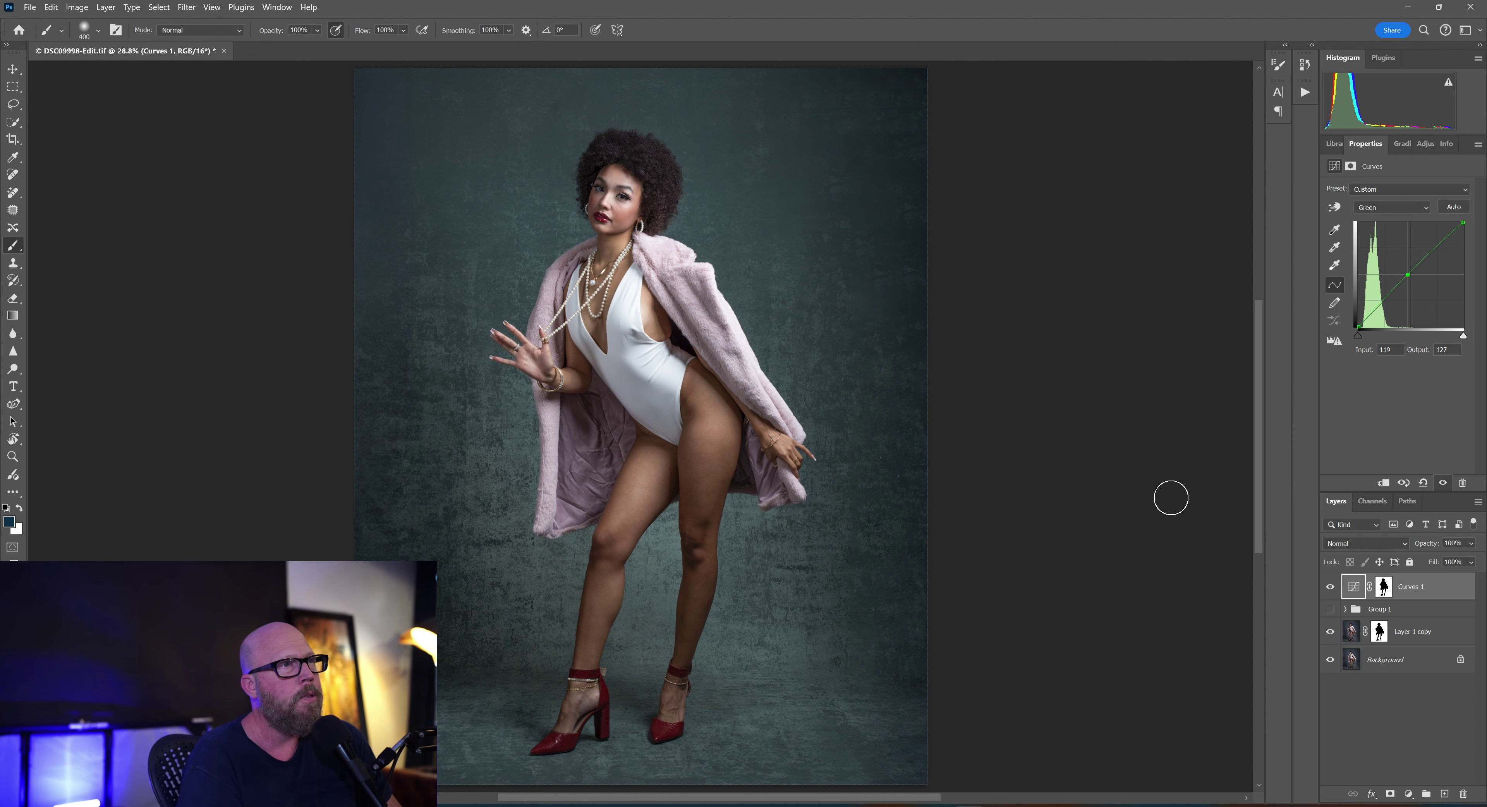
Step: Expand Group 1 and make it visible with Hue/Saturation 1 shown and Color Fill 1 hidden
left_click(1345, 610)
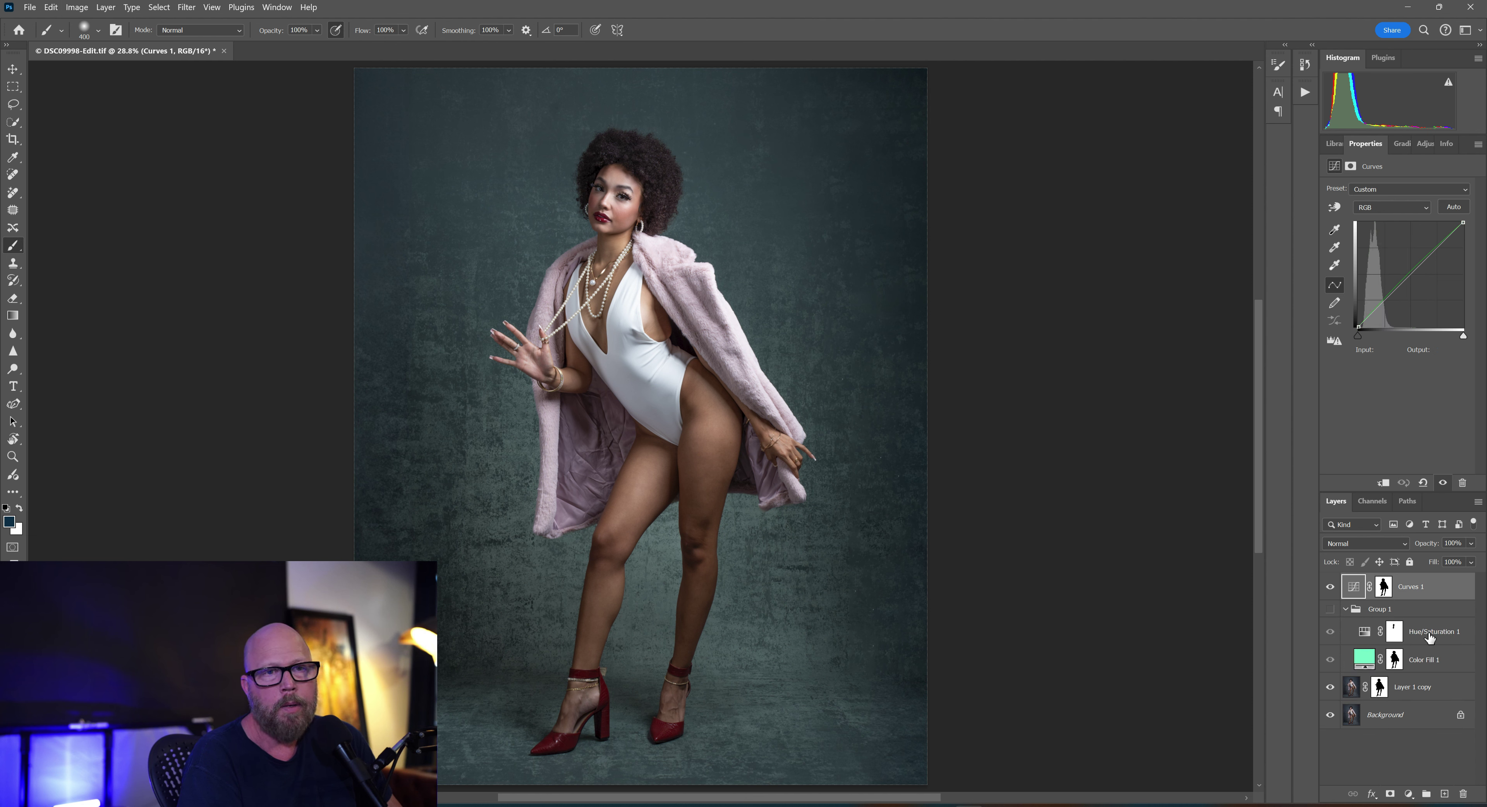
left_click(1330, 633)
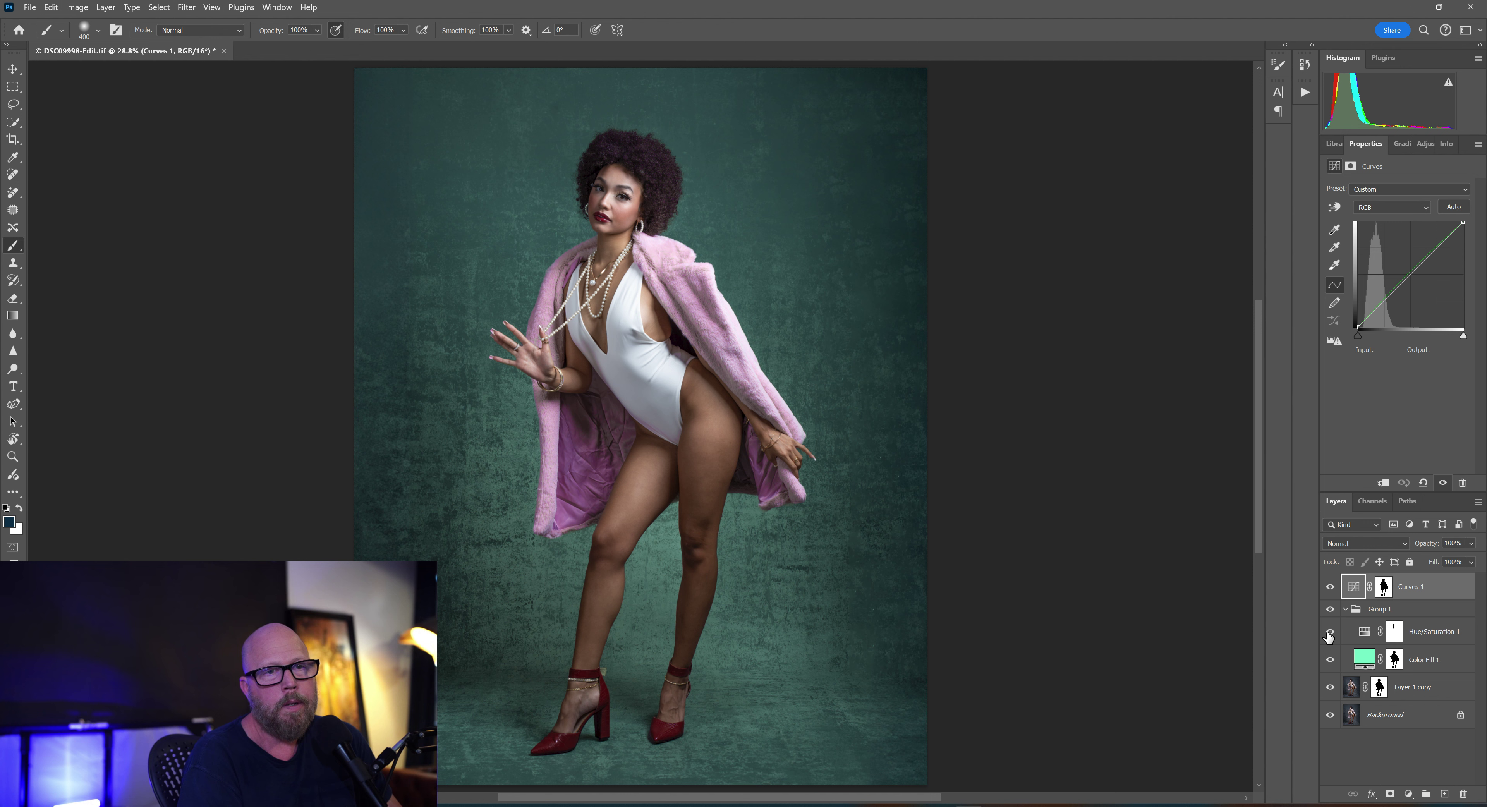
left_click(1330, 661)
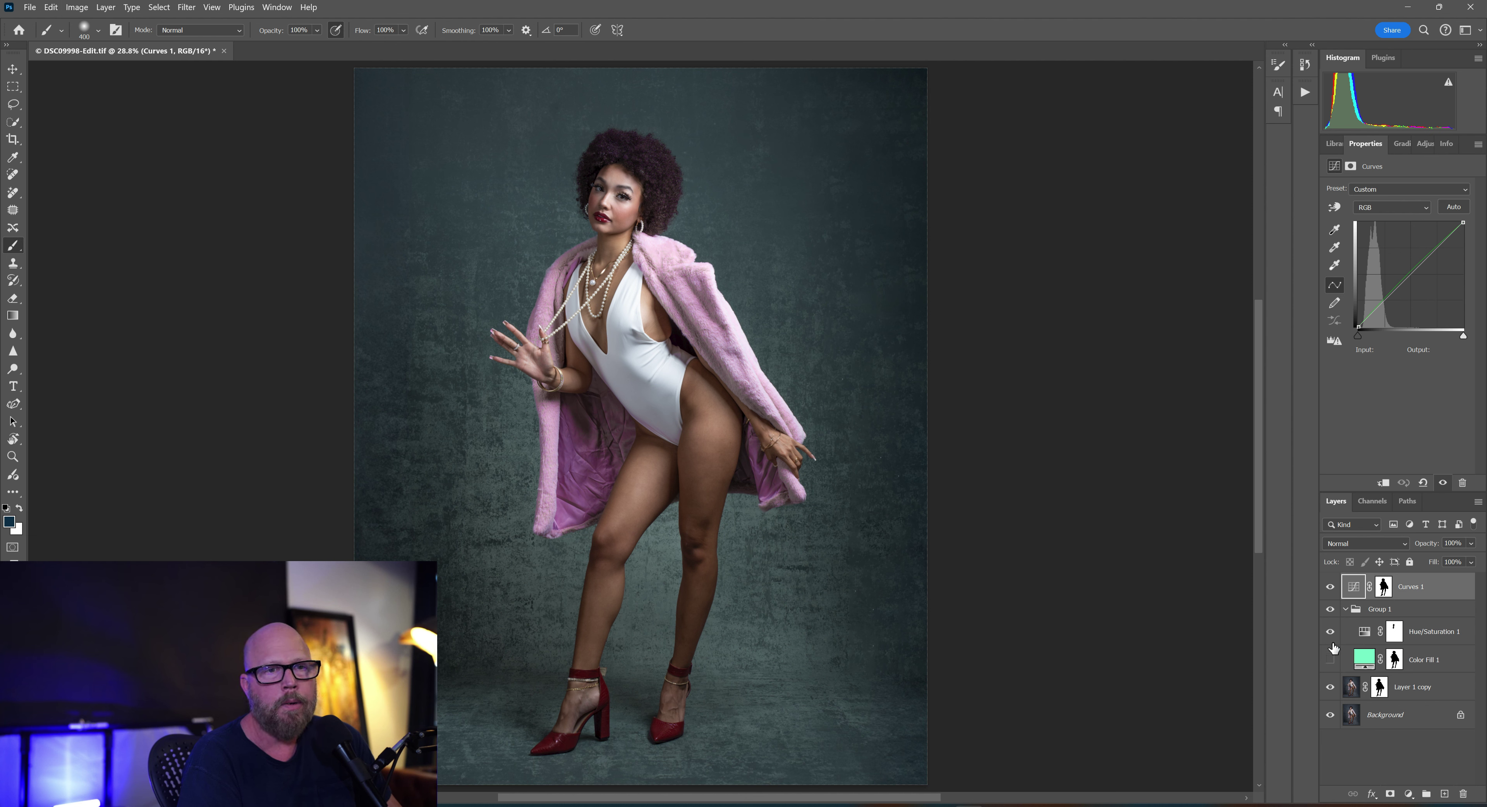
Step: Review the Hue/Saturation 1, Color Fill 1 and Curves 1 layers, keeping the Normal blend mode on Curves 1
left_click(1424, 637)
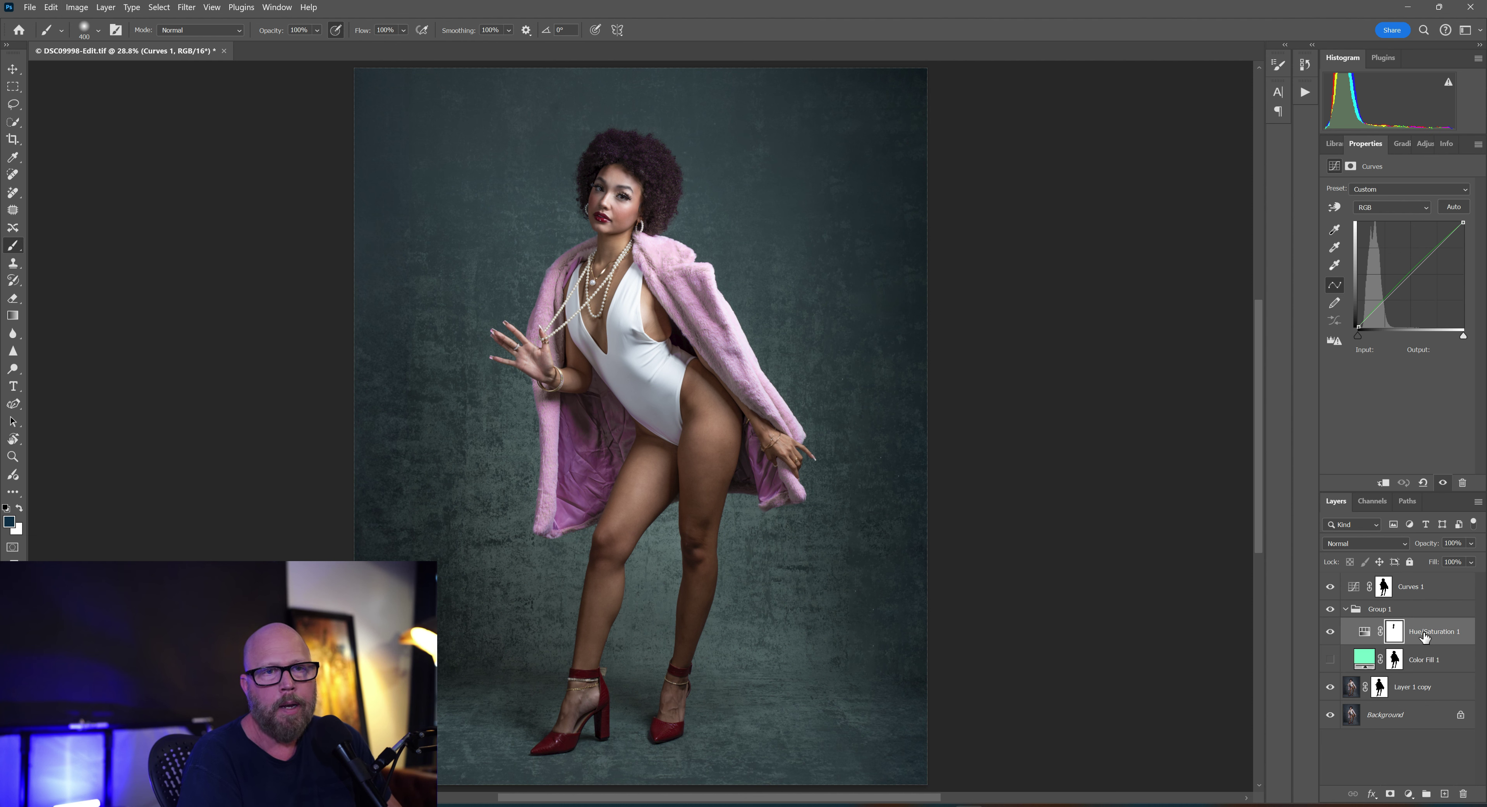
left_click(1413, 589)
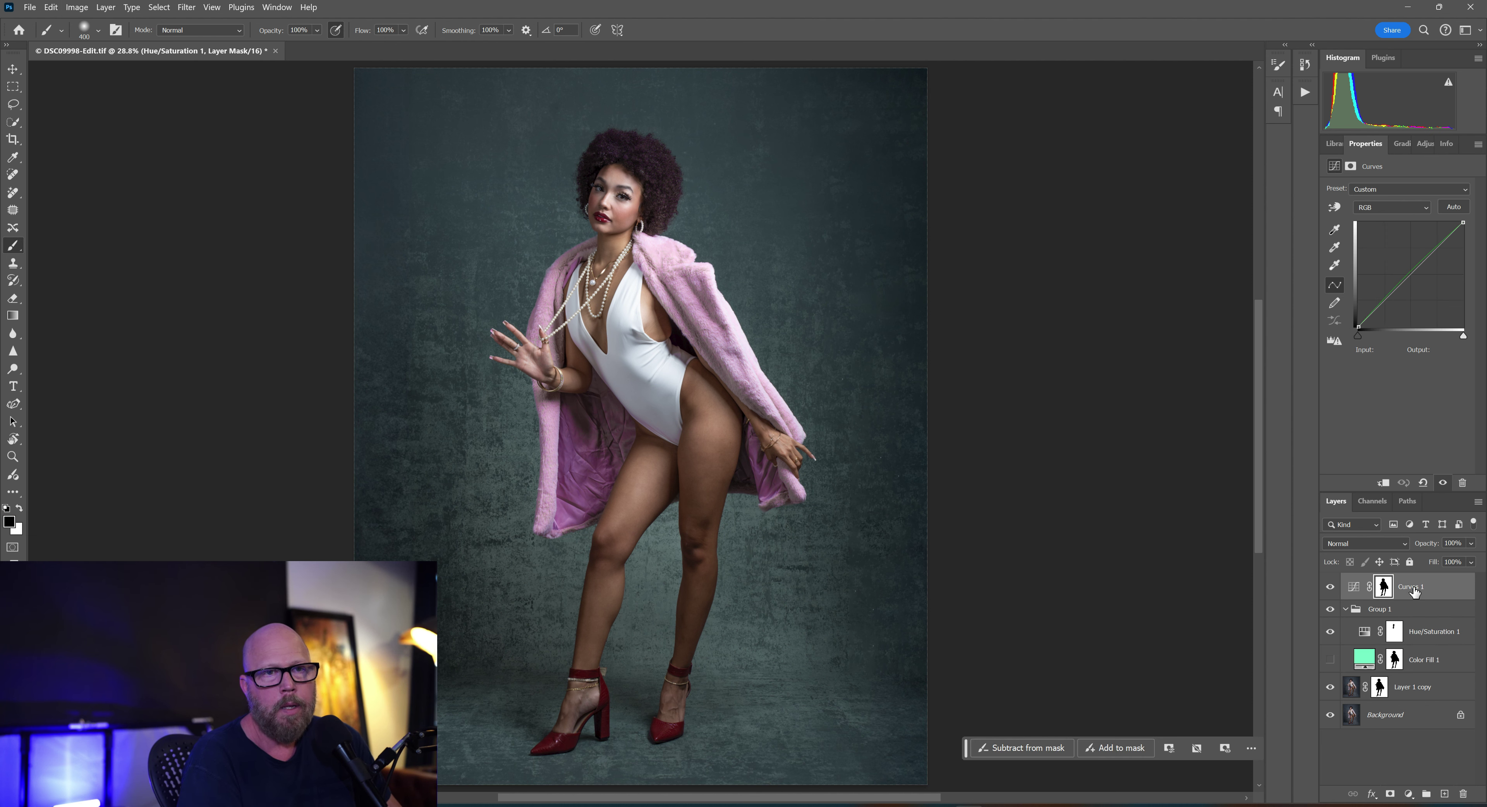
left_click(1422, 661)
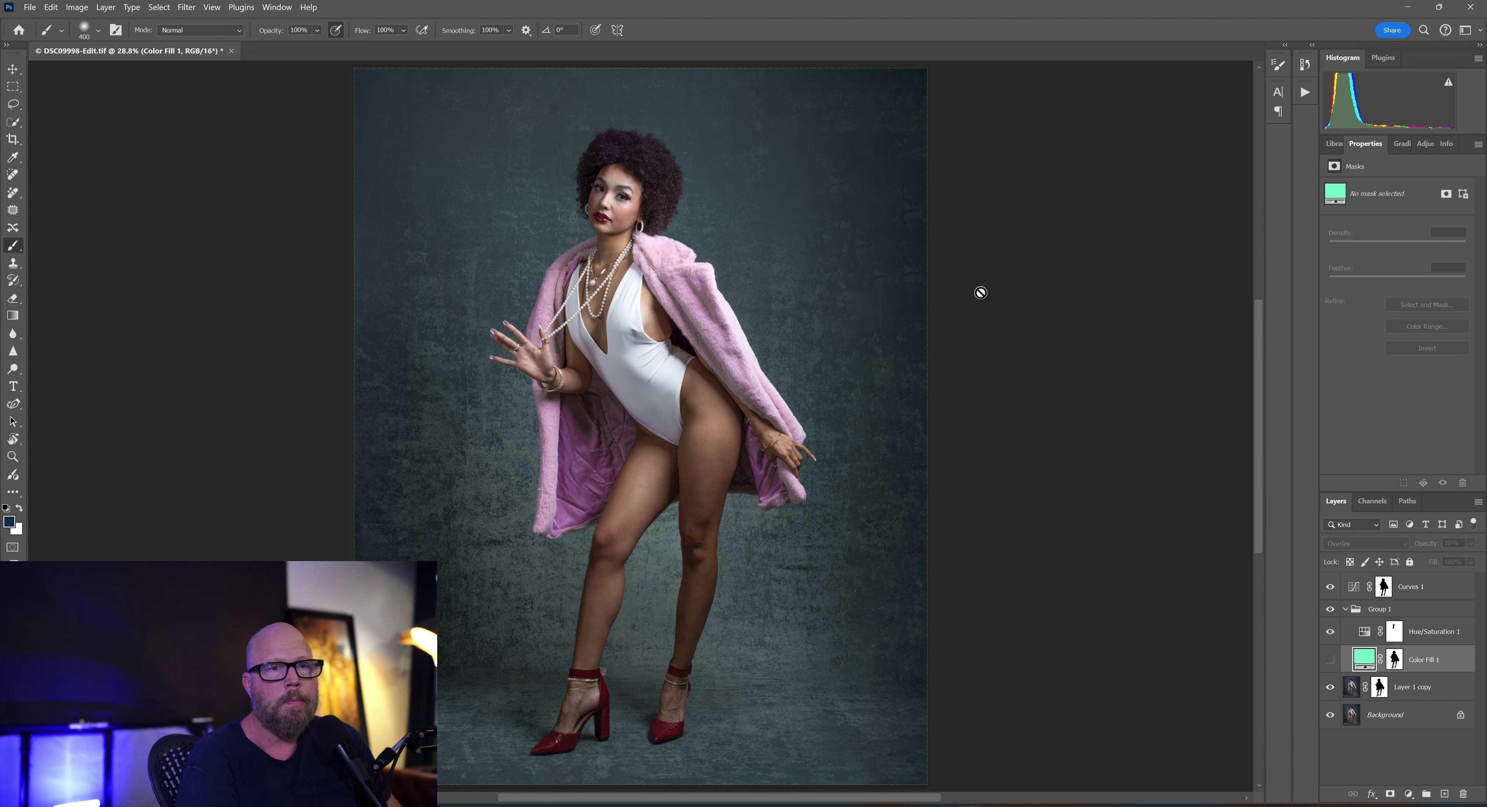
left_click(1435, 588)
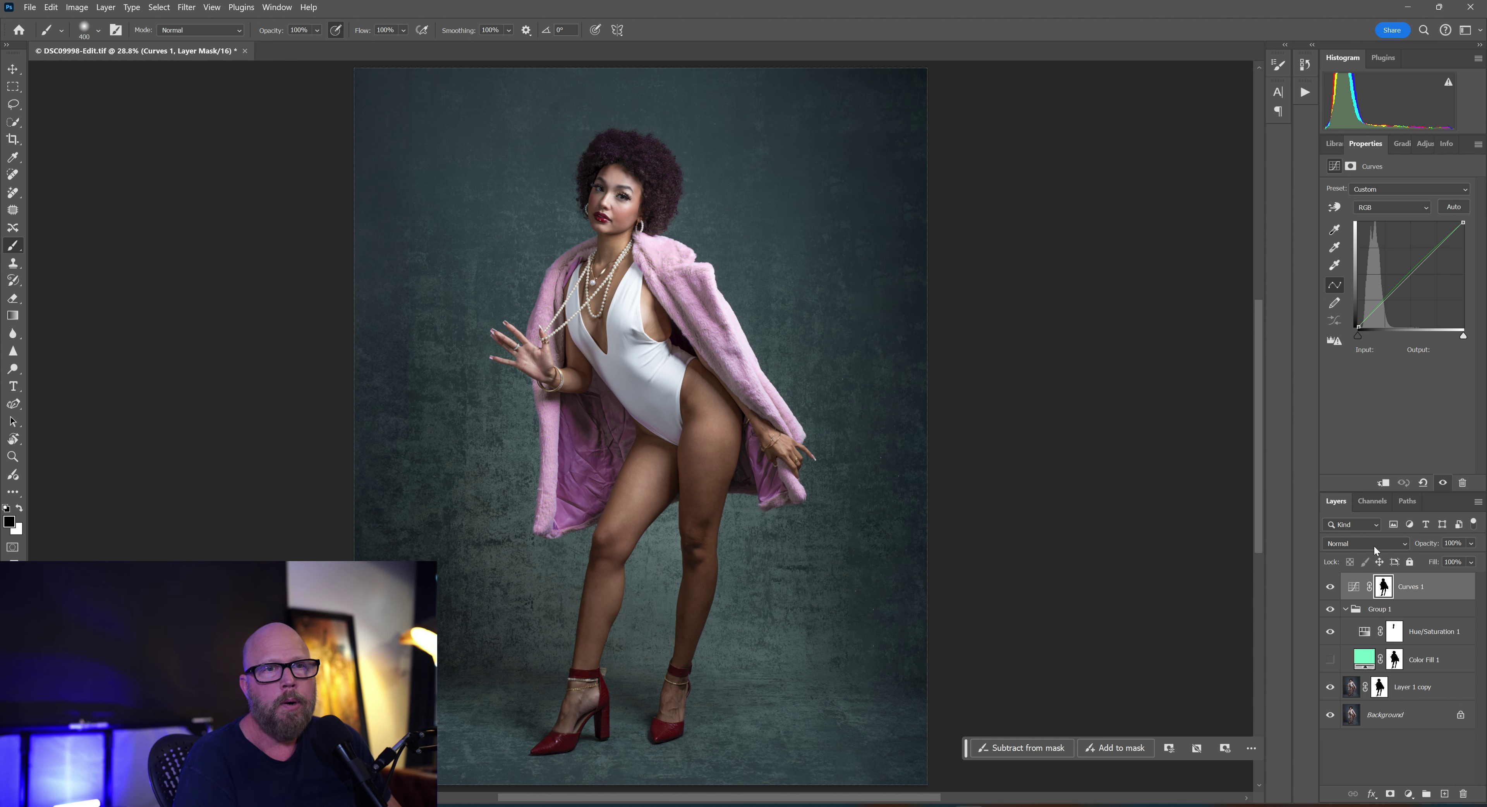
left_click(1352, 545)
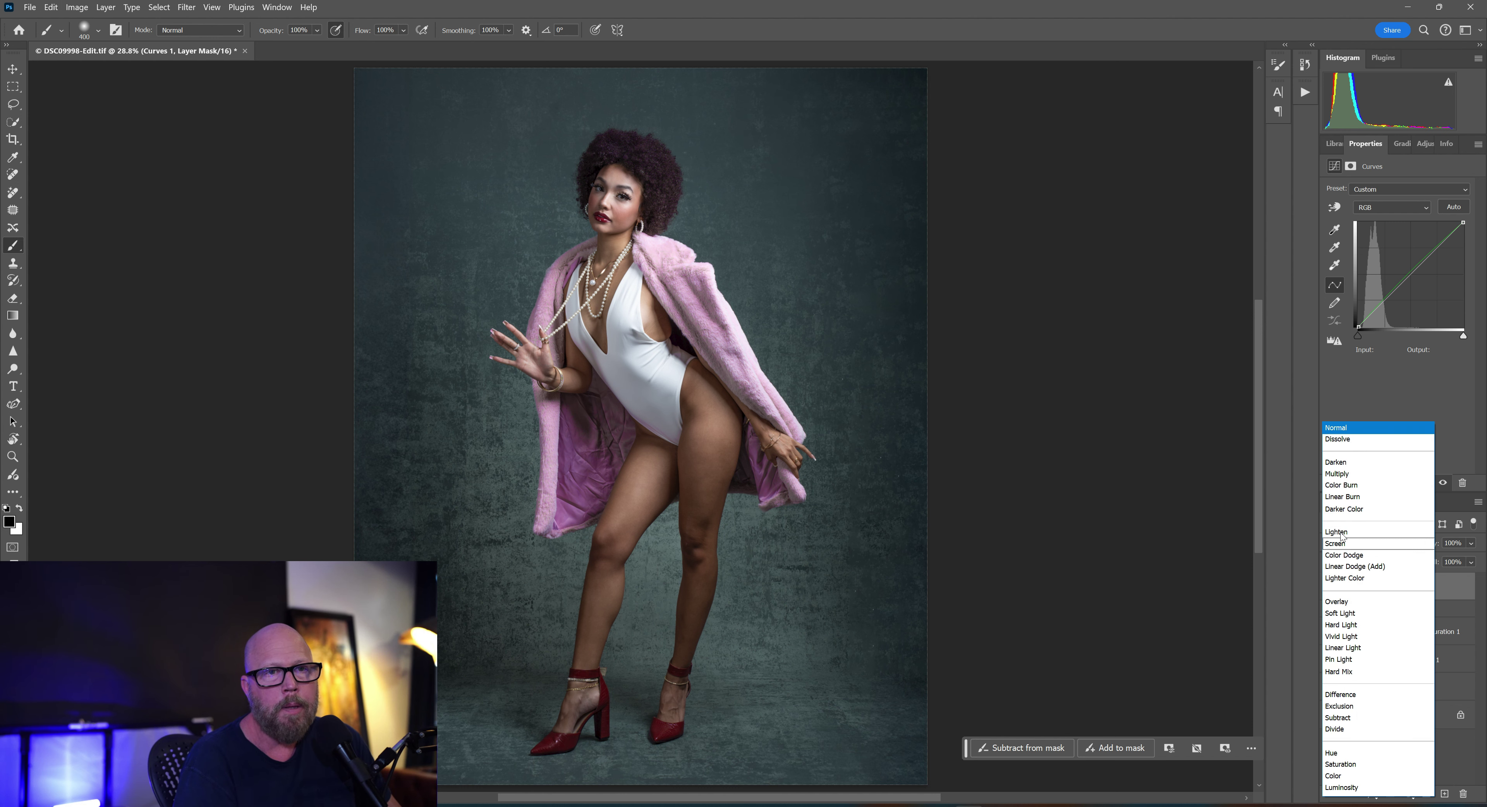
left_click(1352, 426)
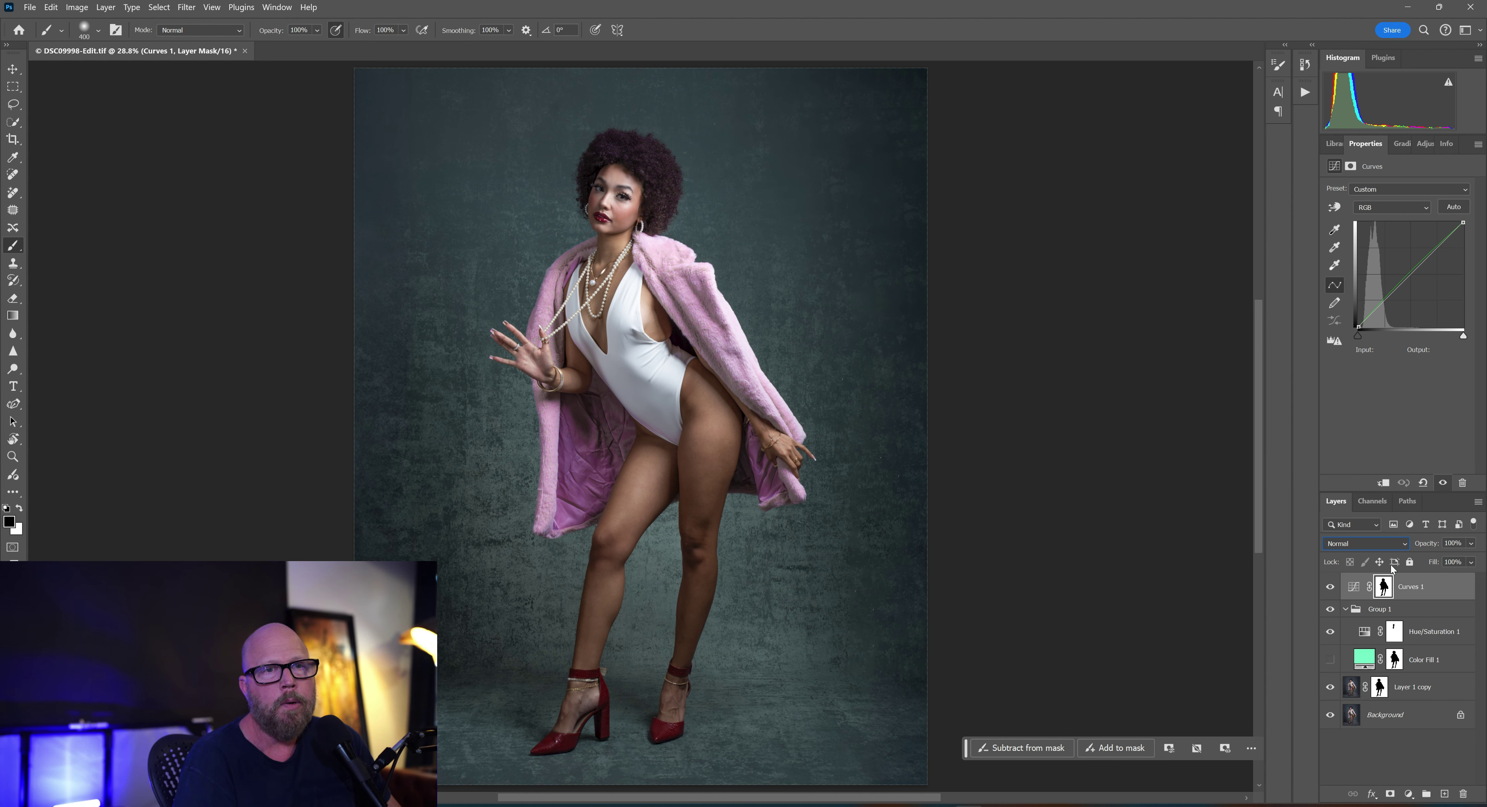
Step: Show Color Fill 1 instead of Curves 1, compare its Normal and Overlay blend modes, and switch back to Curves 1
left_click(1332, 588)
left_click(1373, 664)
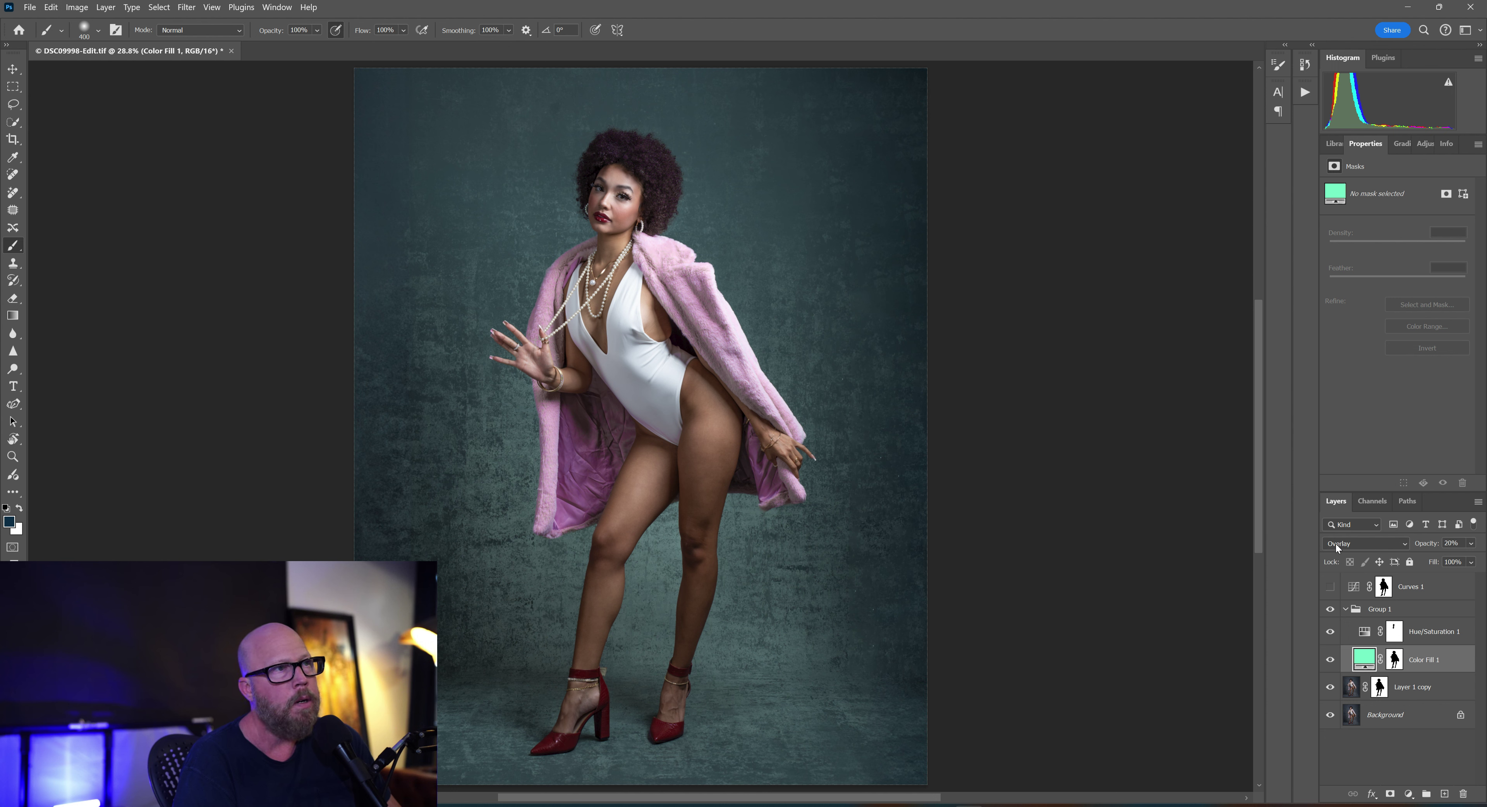
left_click(1335, 542)
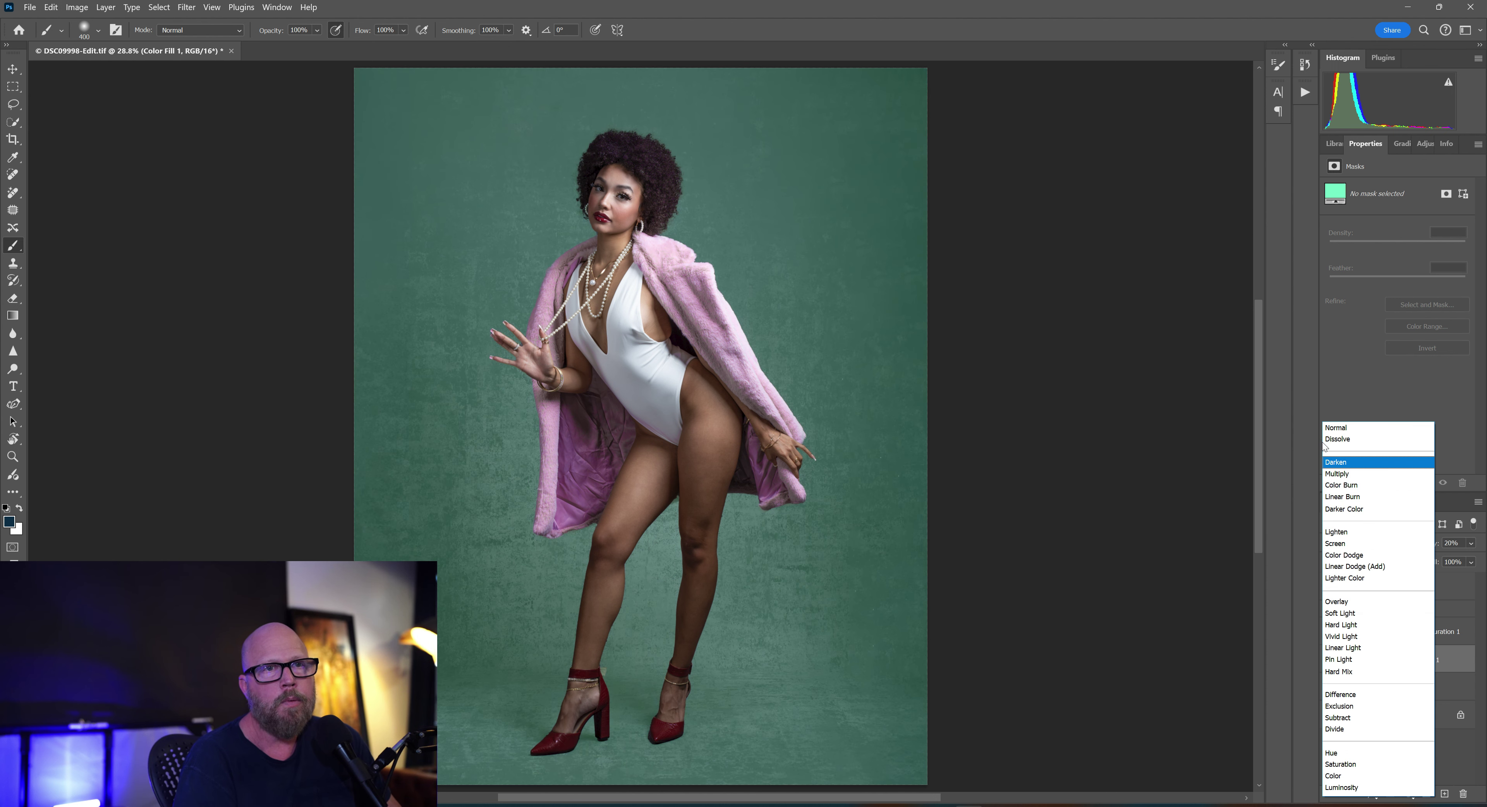
left_click(1336, 426)
left_click(1360, 542)
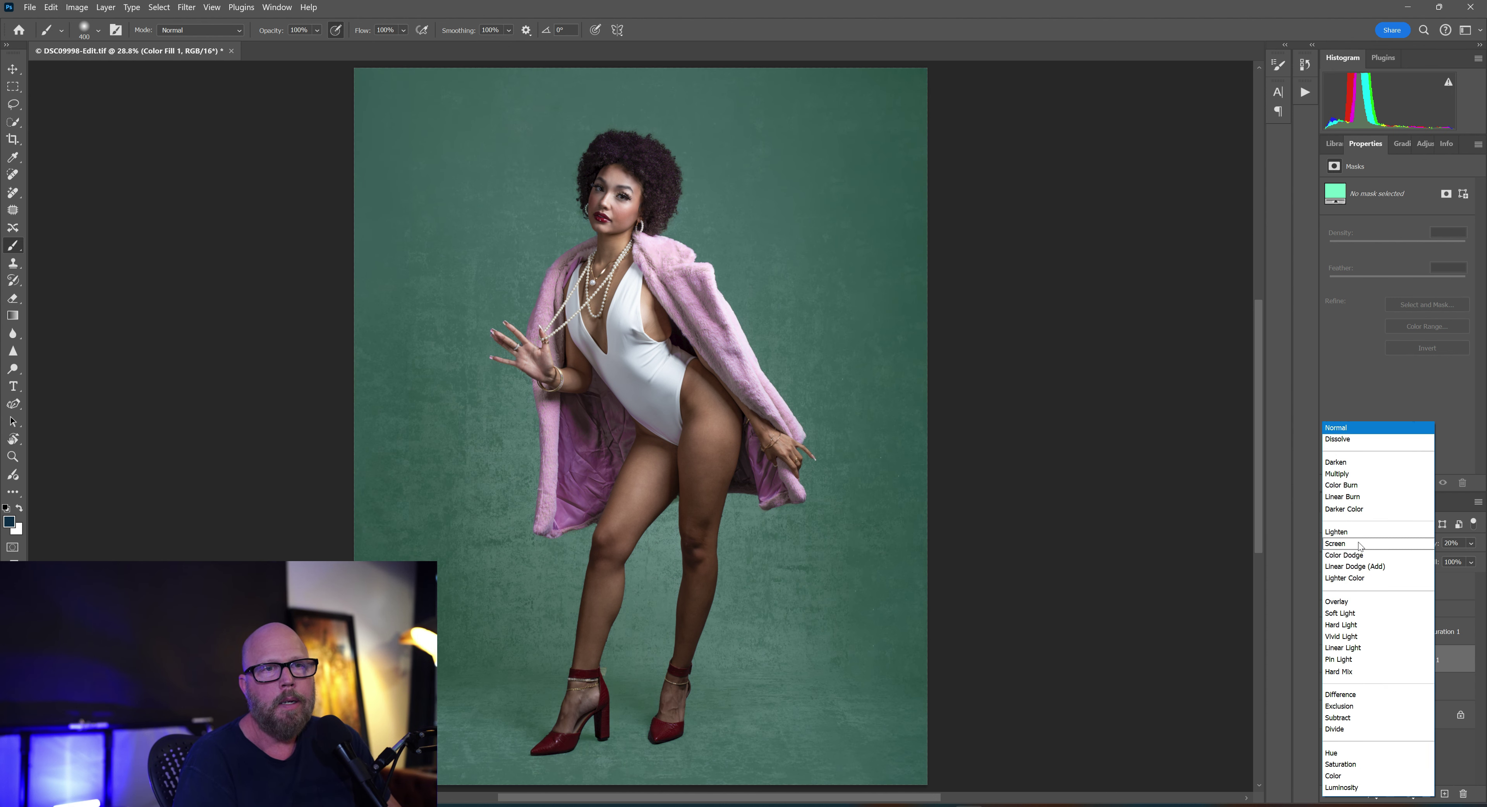
left_click(1350, 606)
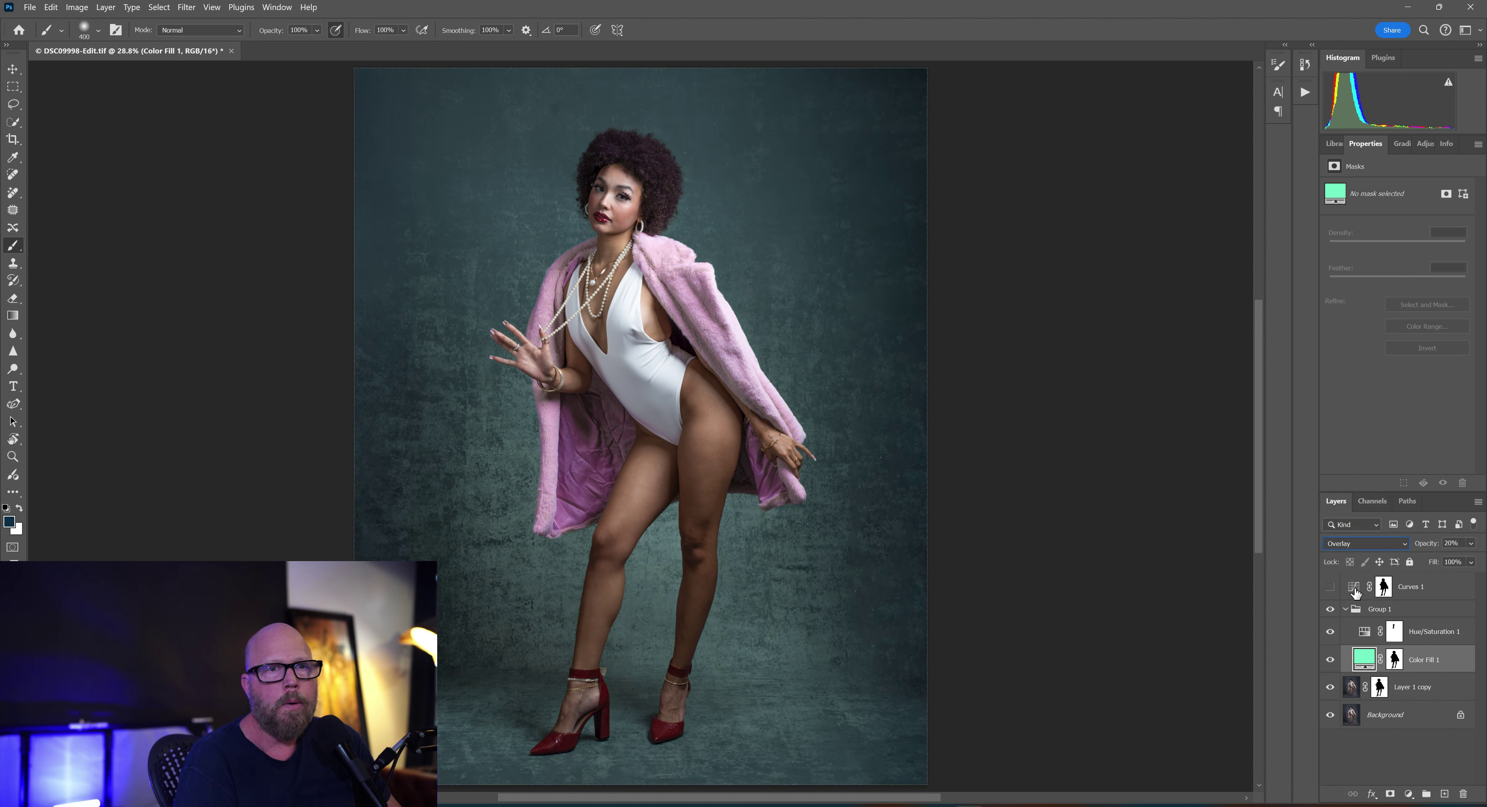
left_click(1331, 660)
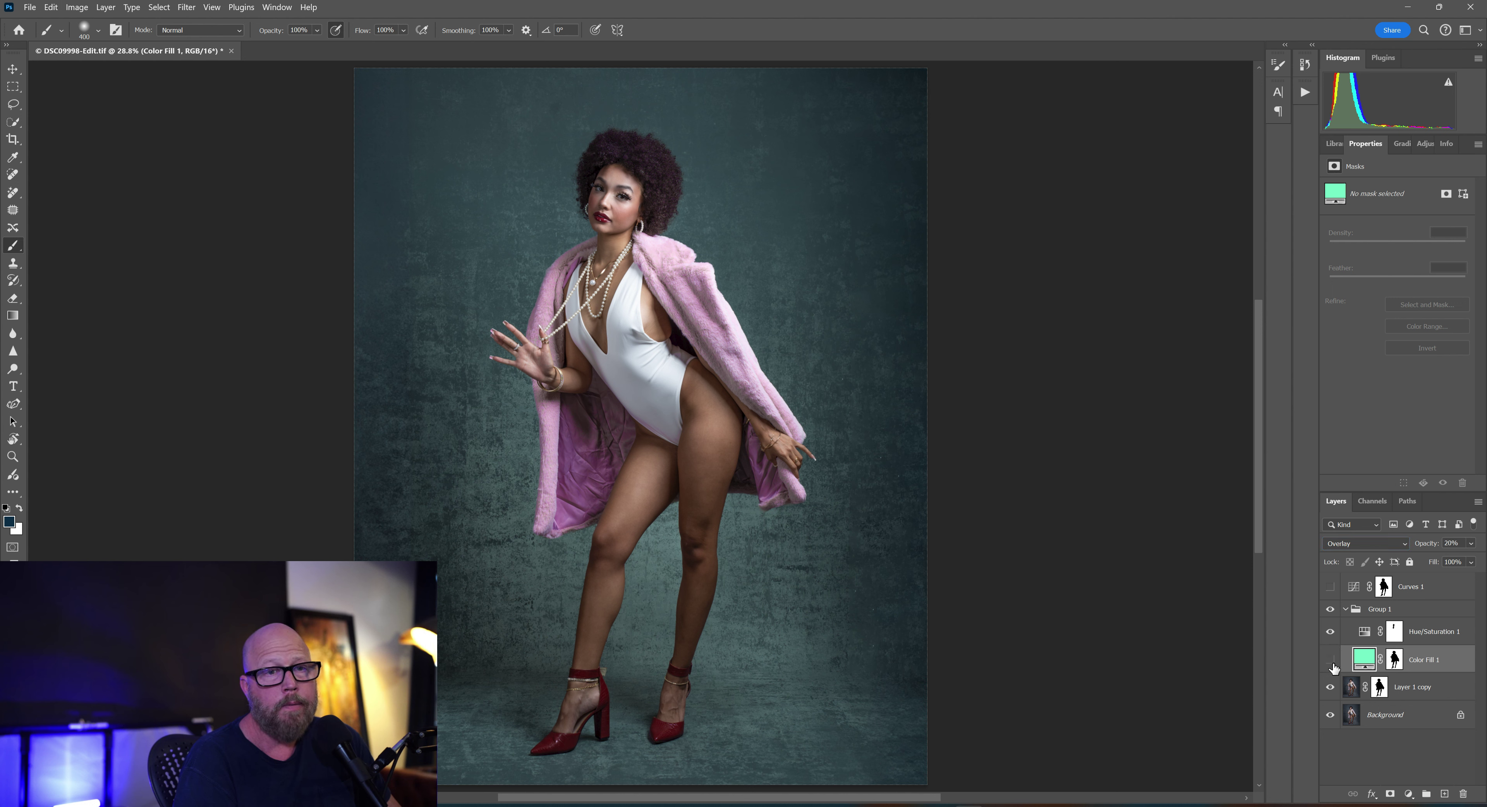
left_click(1330, 607)
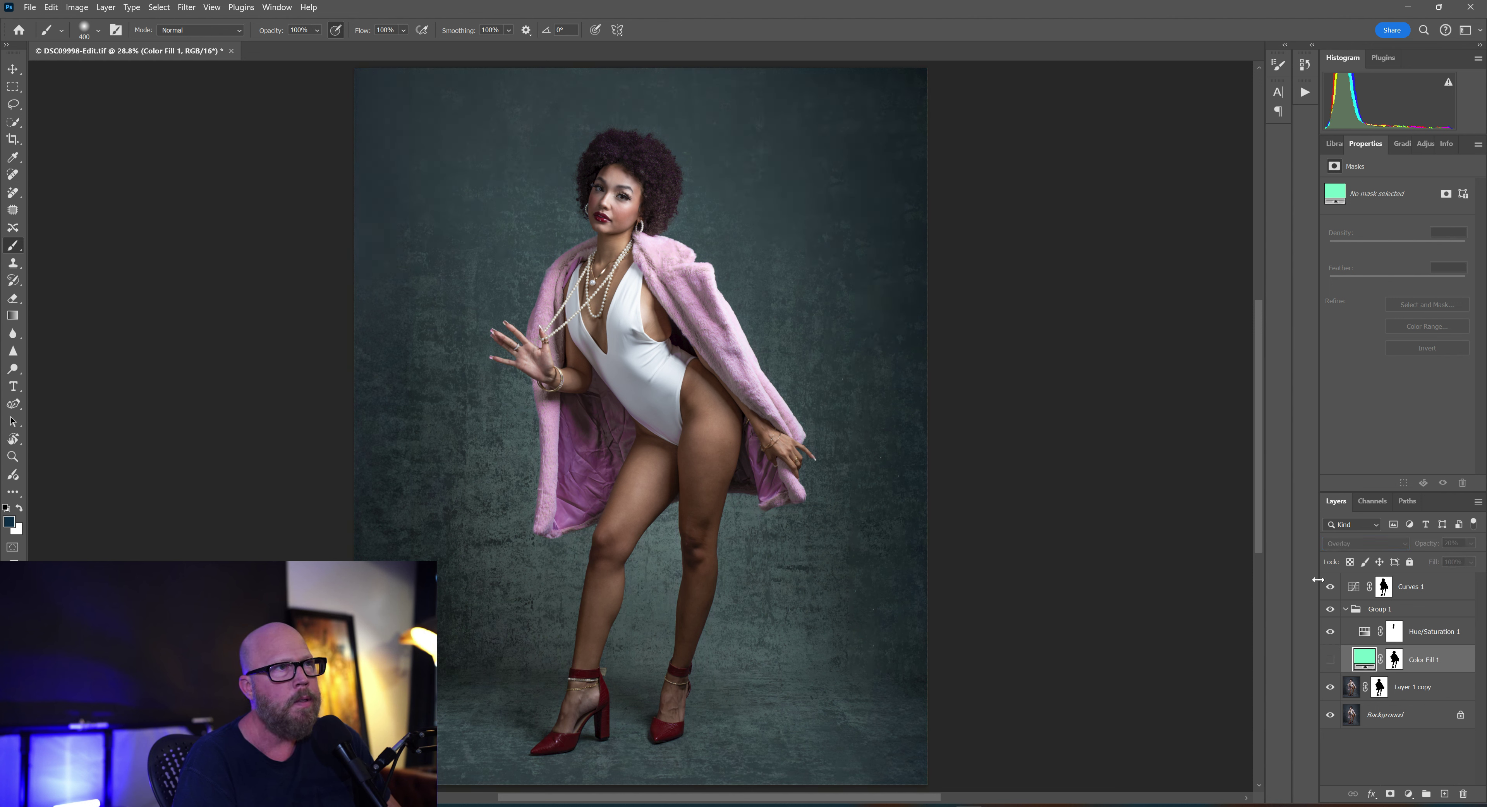
Step: Darken the composite RGB midtones of the Curves 1 adjustment slightly with a point at input 134, output 126
left_click(1423, 591)
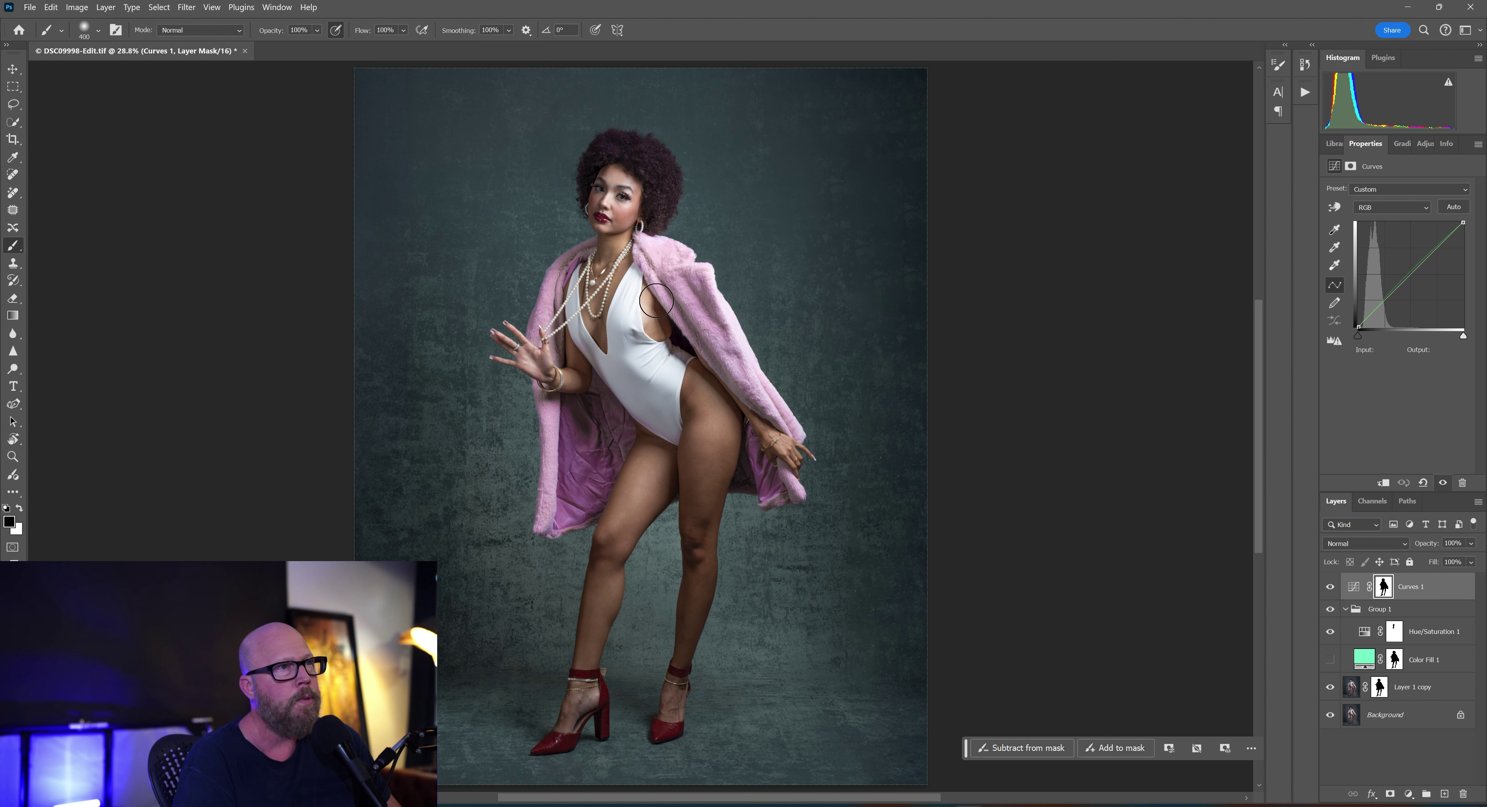
left_click(1414, 596)
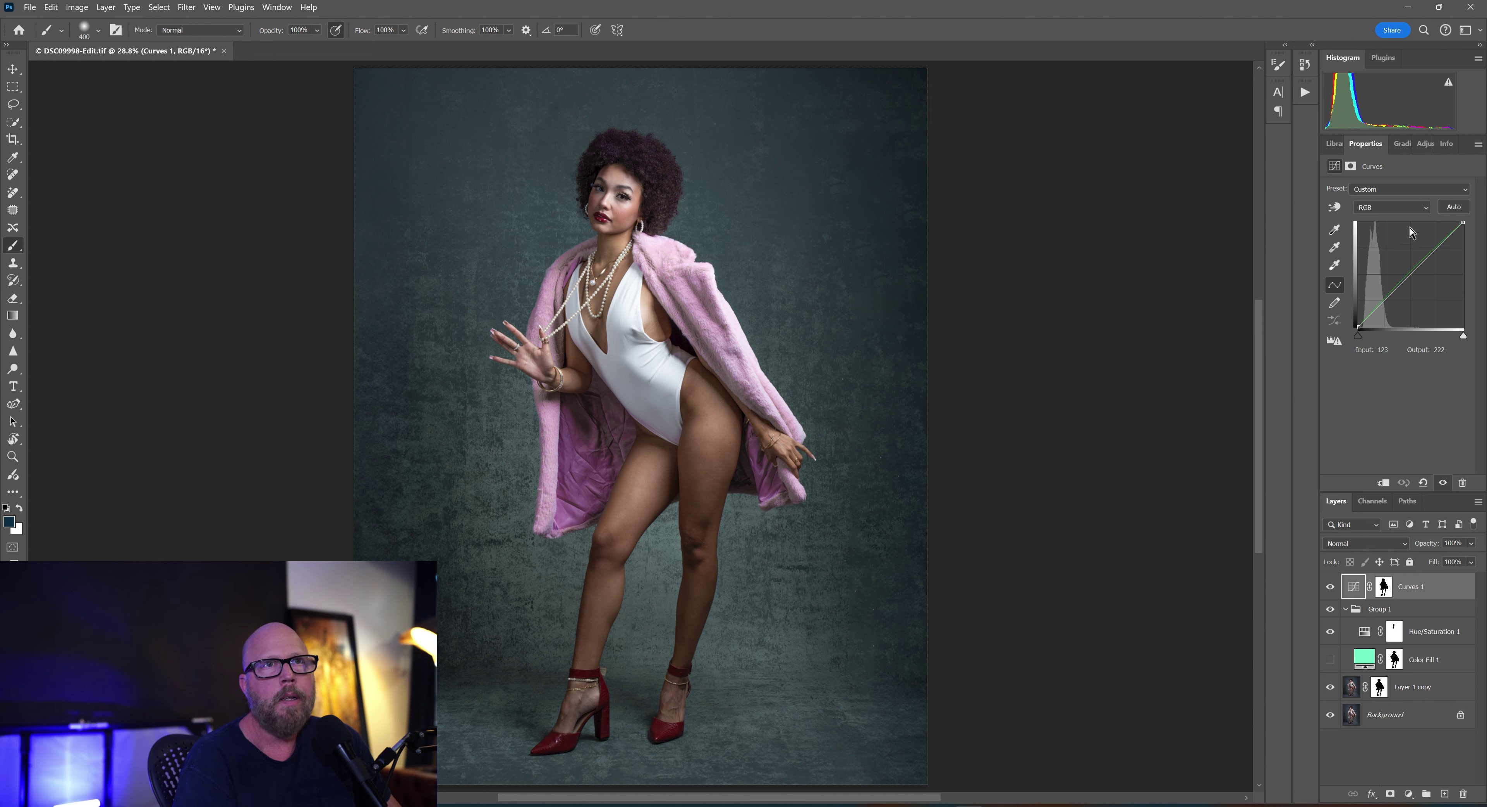
left_click(1384, 207)
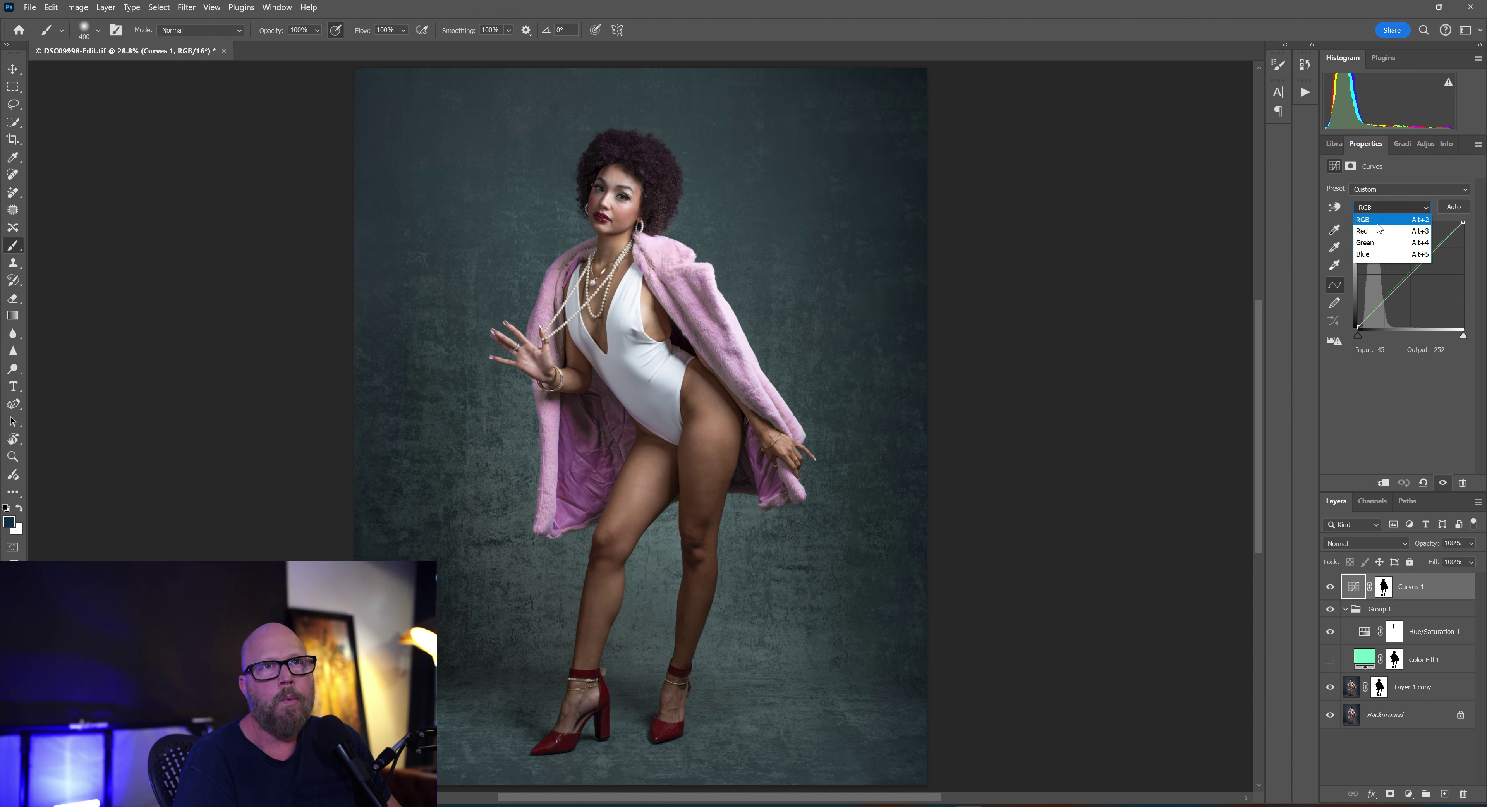
left_click(1384, 208)
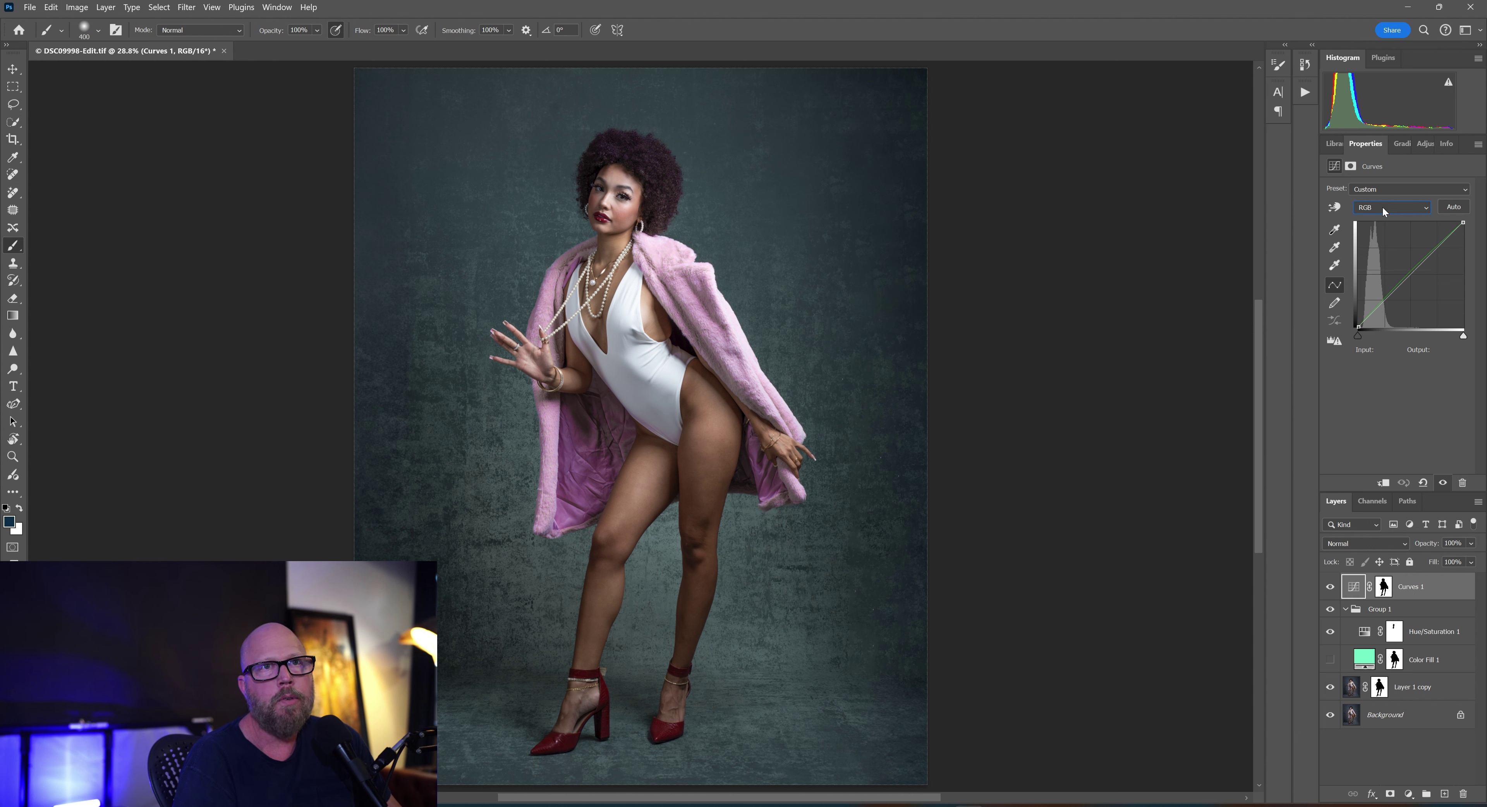
left_click(1413, 272)
left_click_drag(1413, 272, 1415, 275)
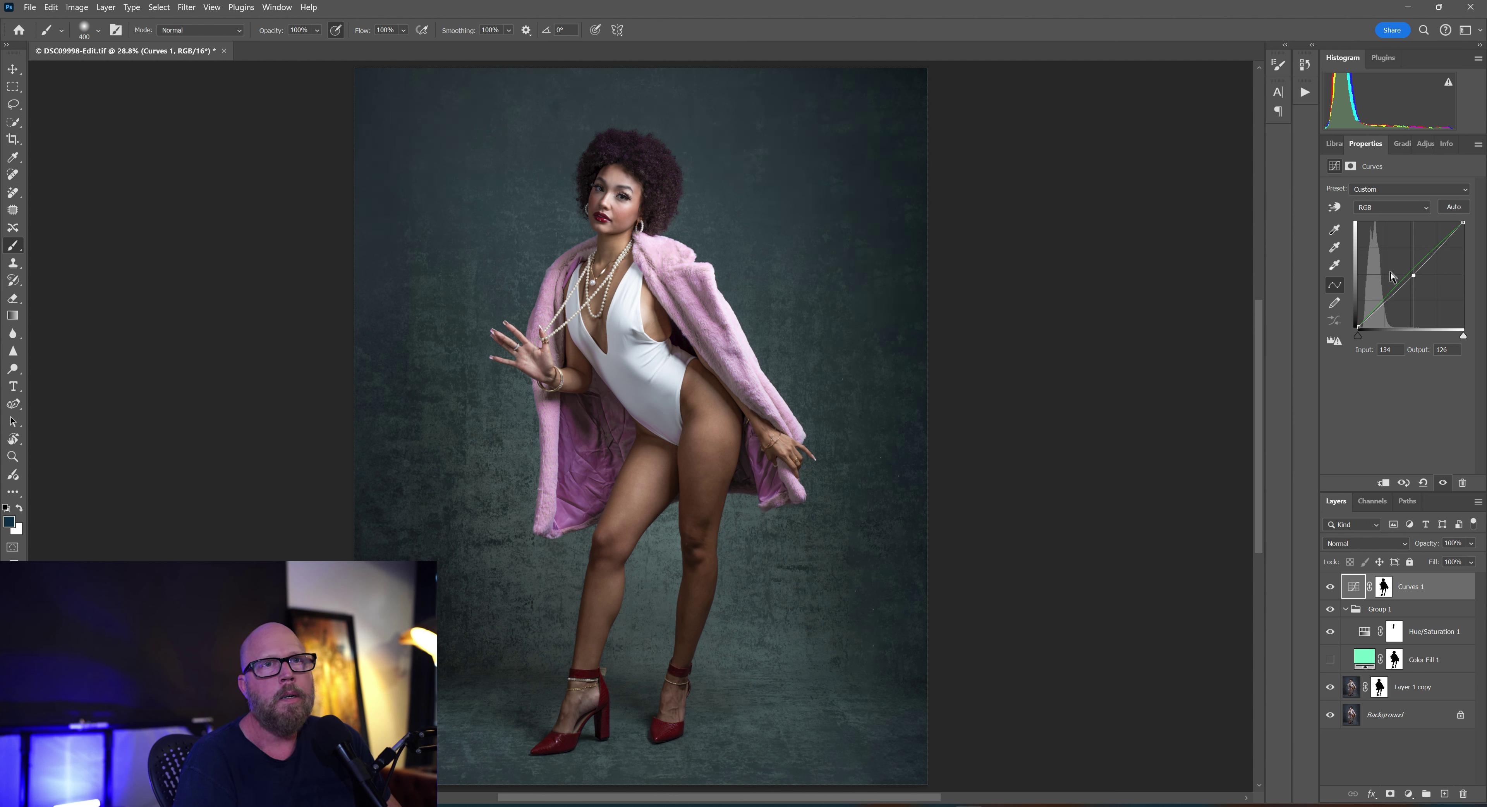
Step: Raise the Blue channel curve of Curves 1 with a point at input 74, output 86
left_click(1381, 208)
left_click(1373, 250)
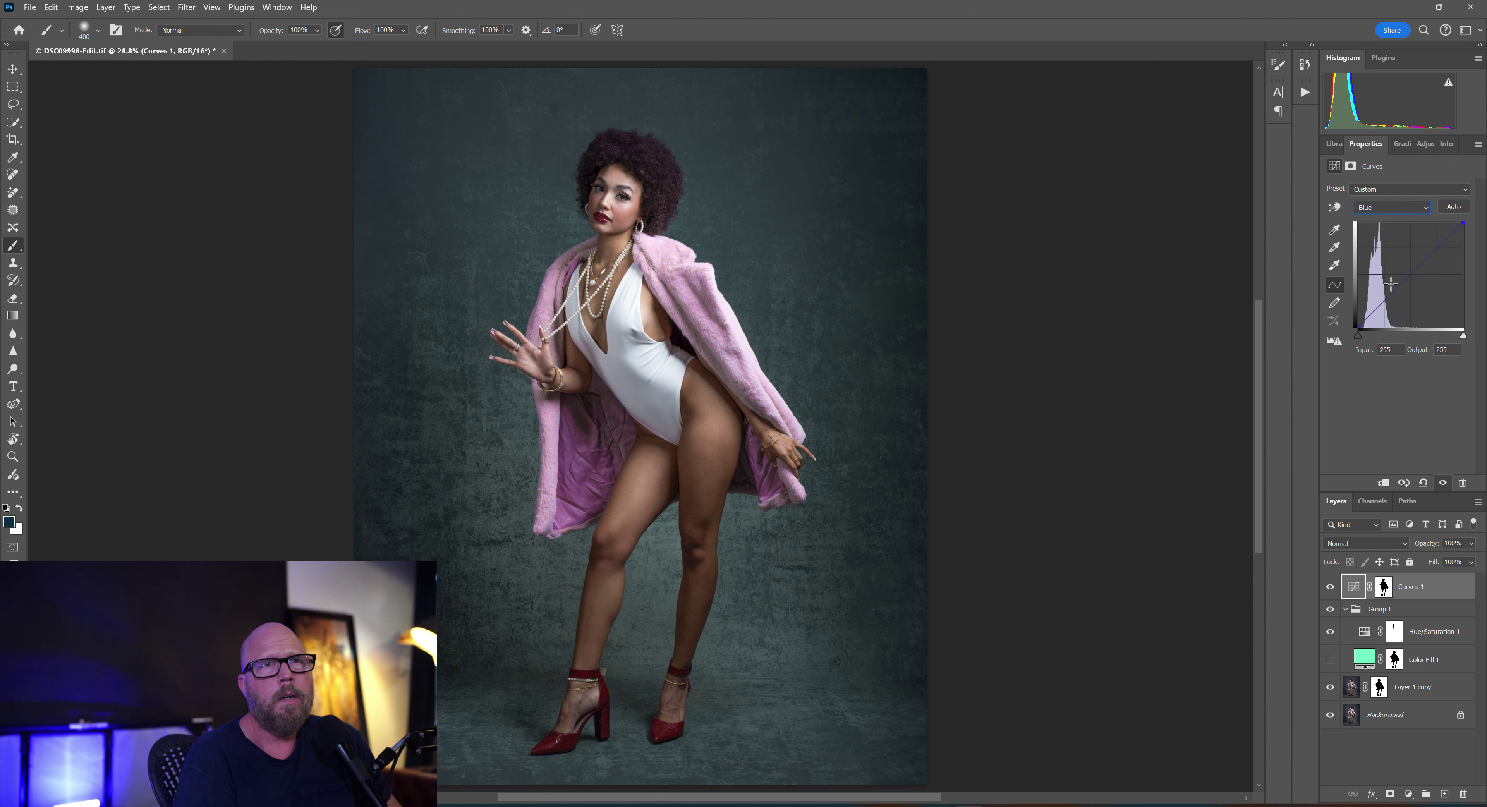
left_click_drag(1384, 301, 1390, 290)
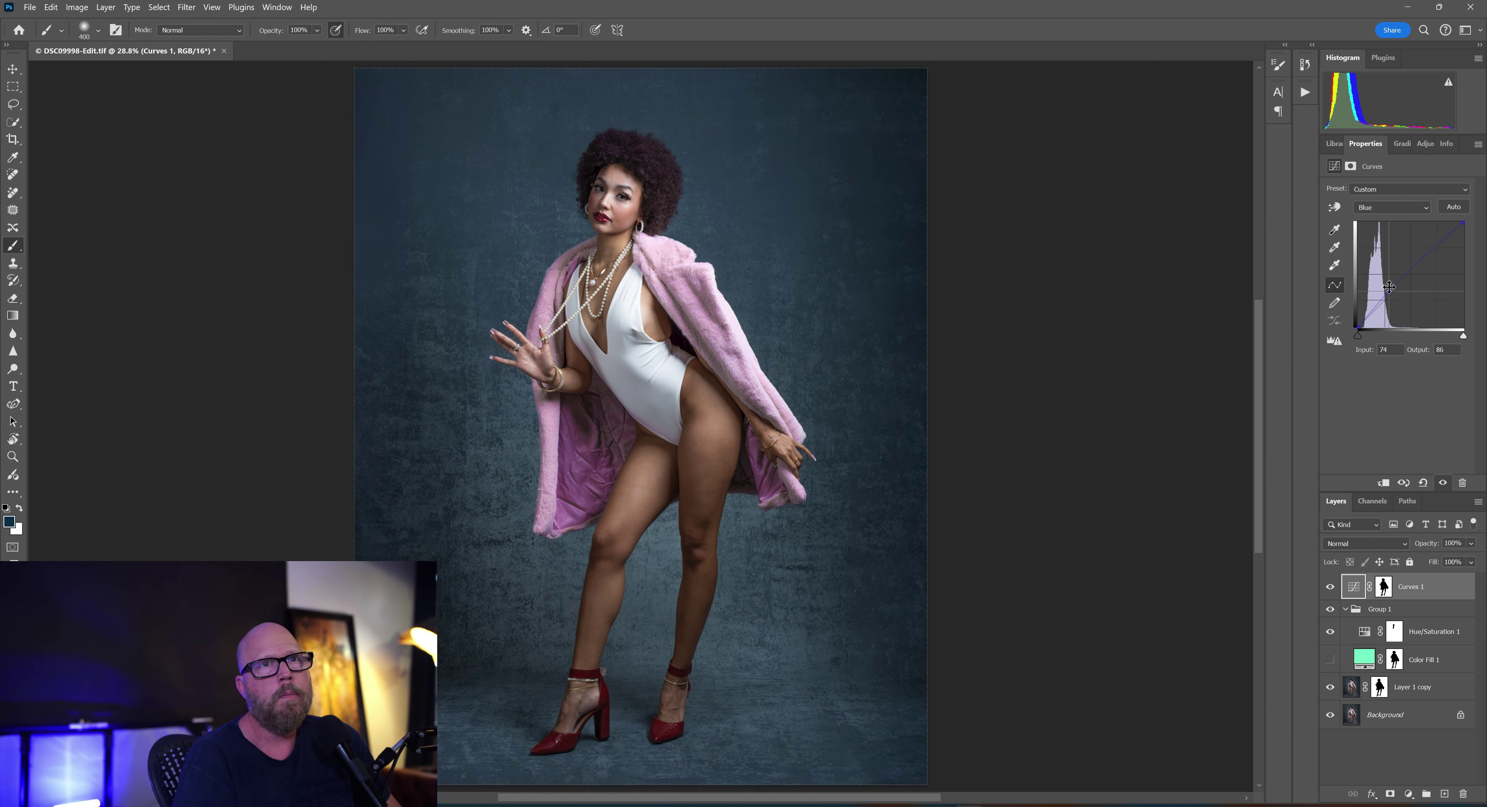
Step: Raise the Red channel curve of Curves 1 with a point at input 46, output 61
left_click(1392, 208)
left_click(1389, 234)
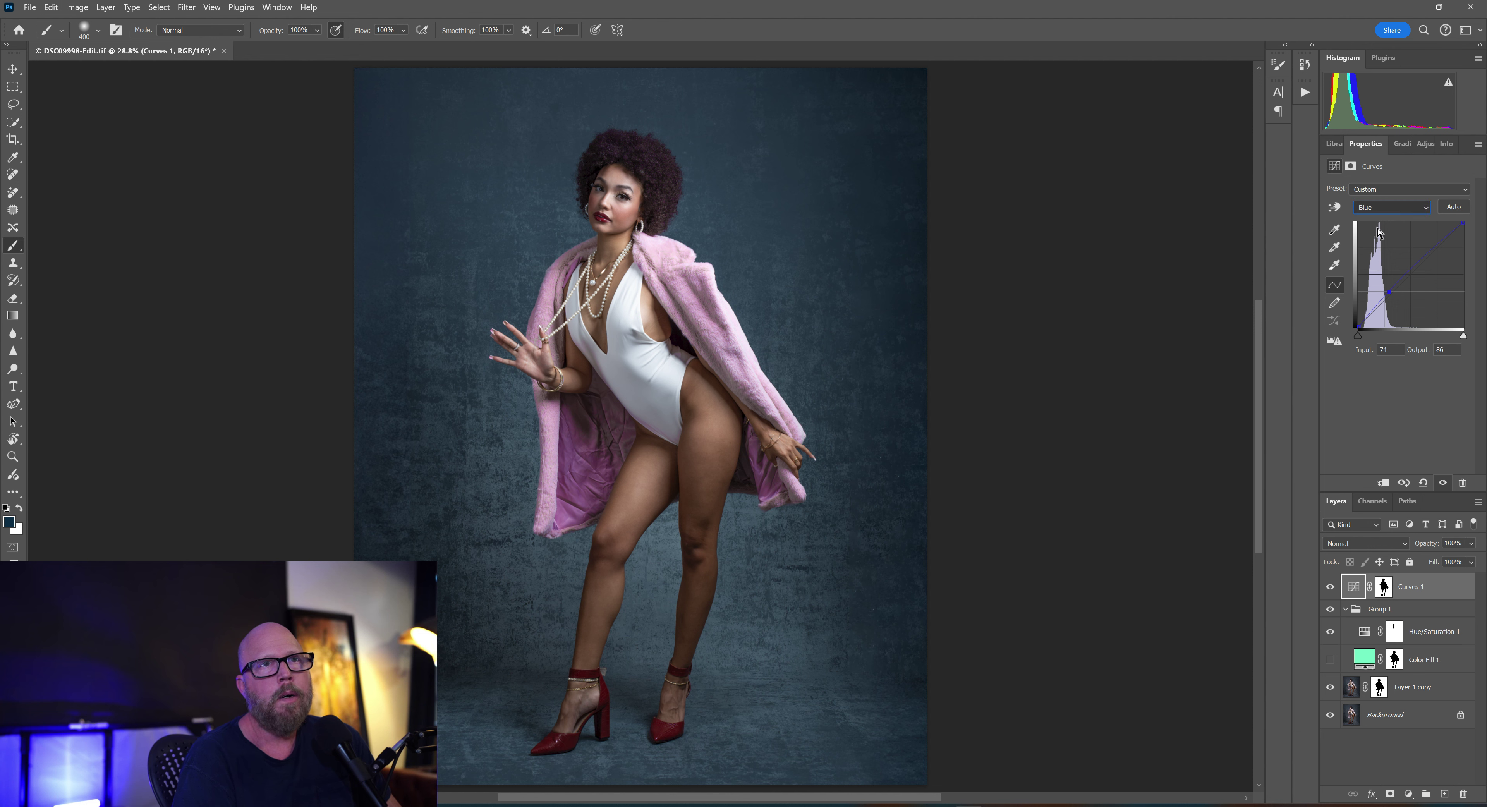
left_click_drag(1377, 306, 1379, 298)
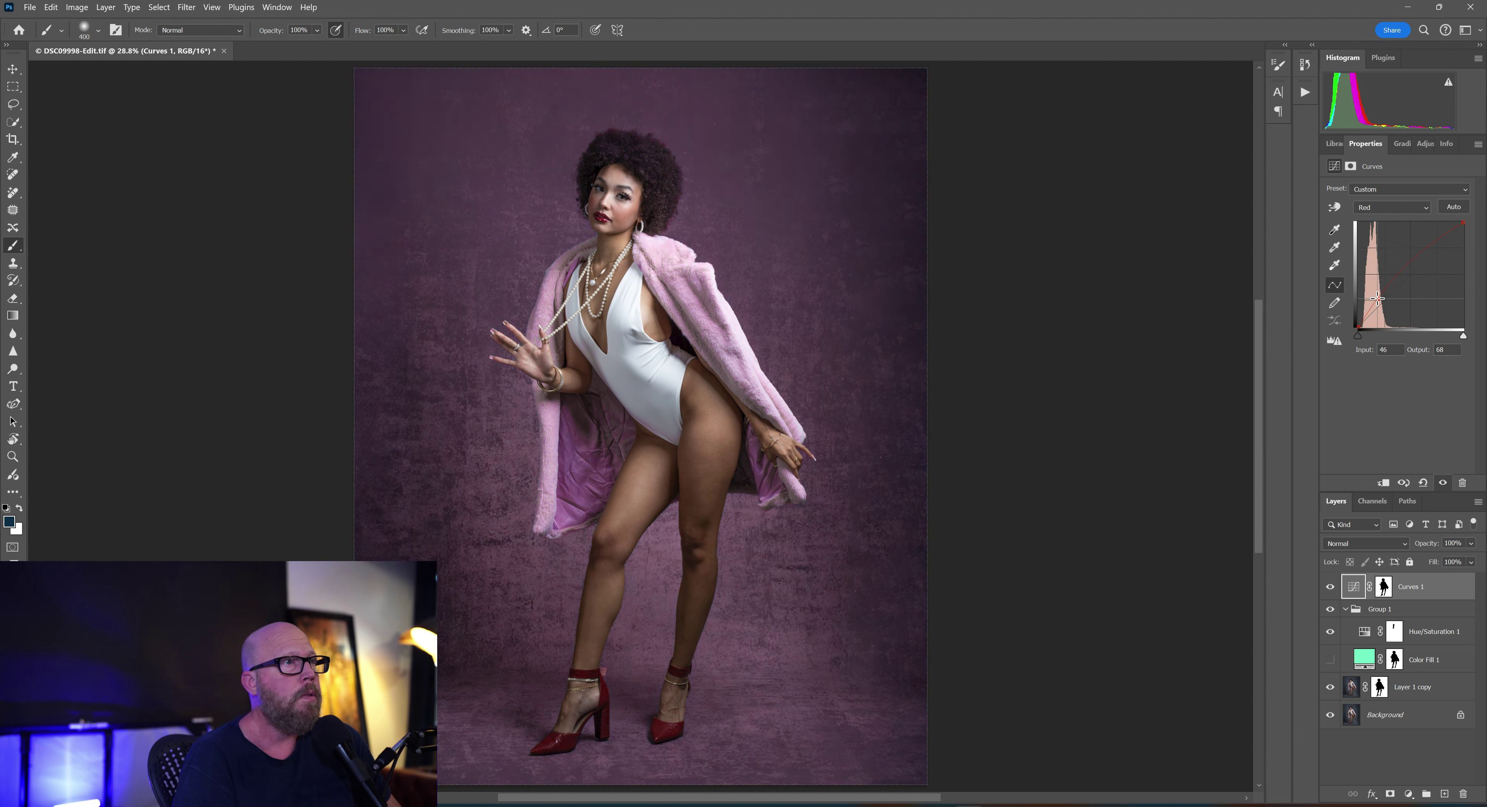
left_click_drag(1378, 301, 1378, 300)
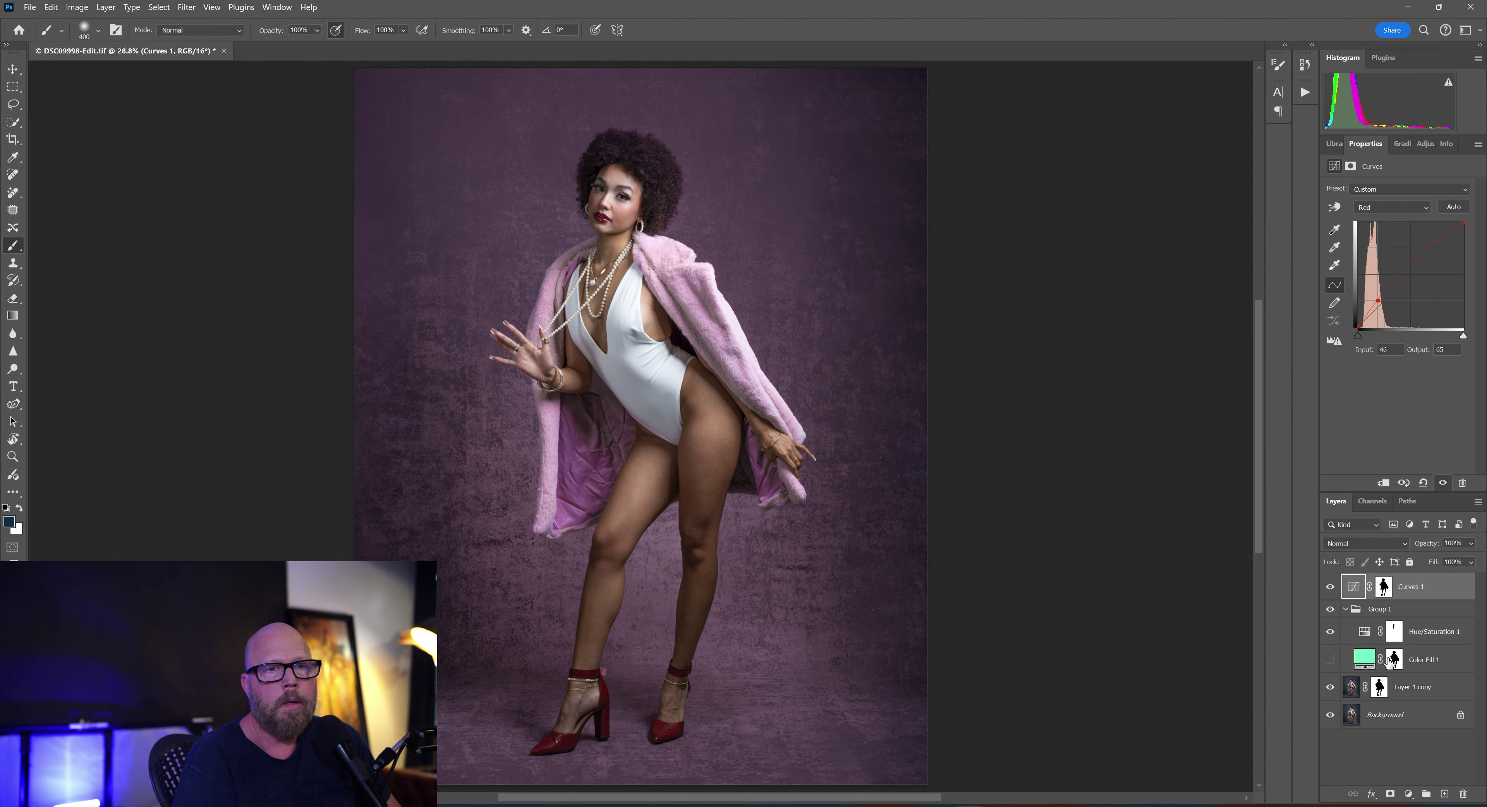
Step: Hide Curves 1, show Color Fill 1 in Group 1 and select the fill layer
left_click(1331, 586)
left_click(1331, 659)
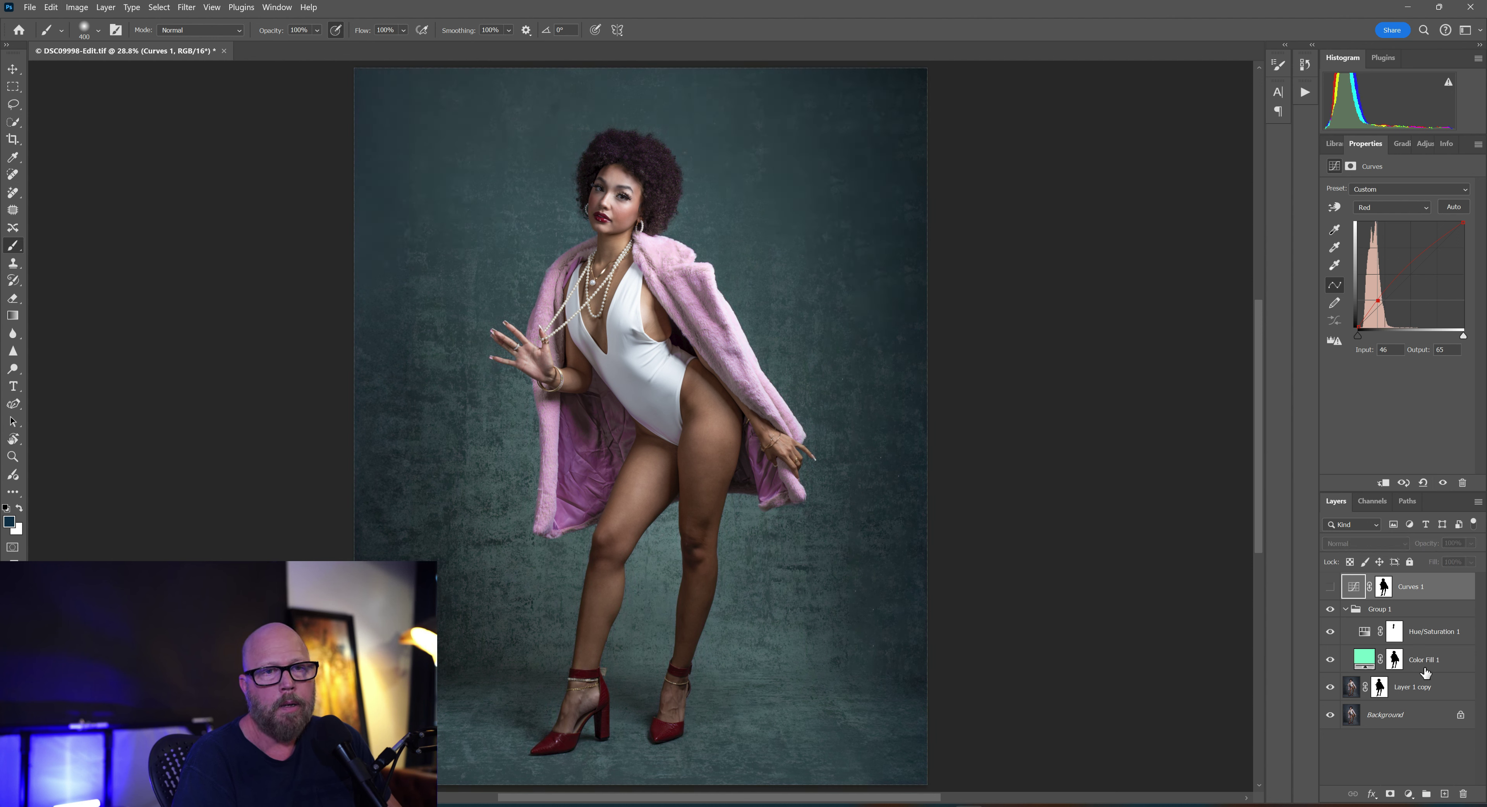
left_click(1363, 661)
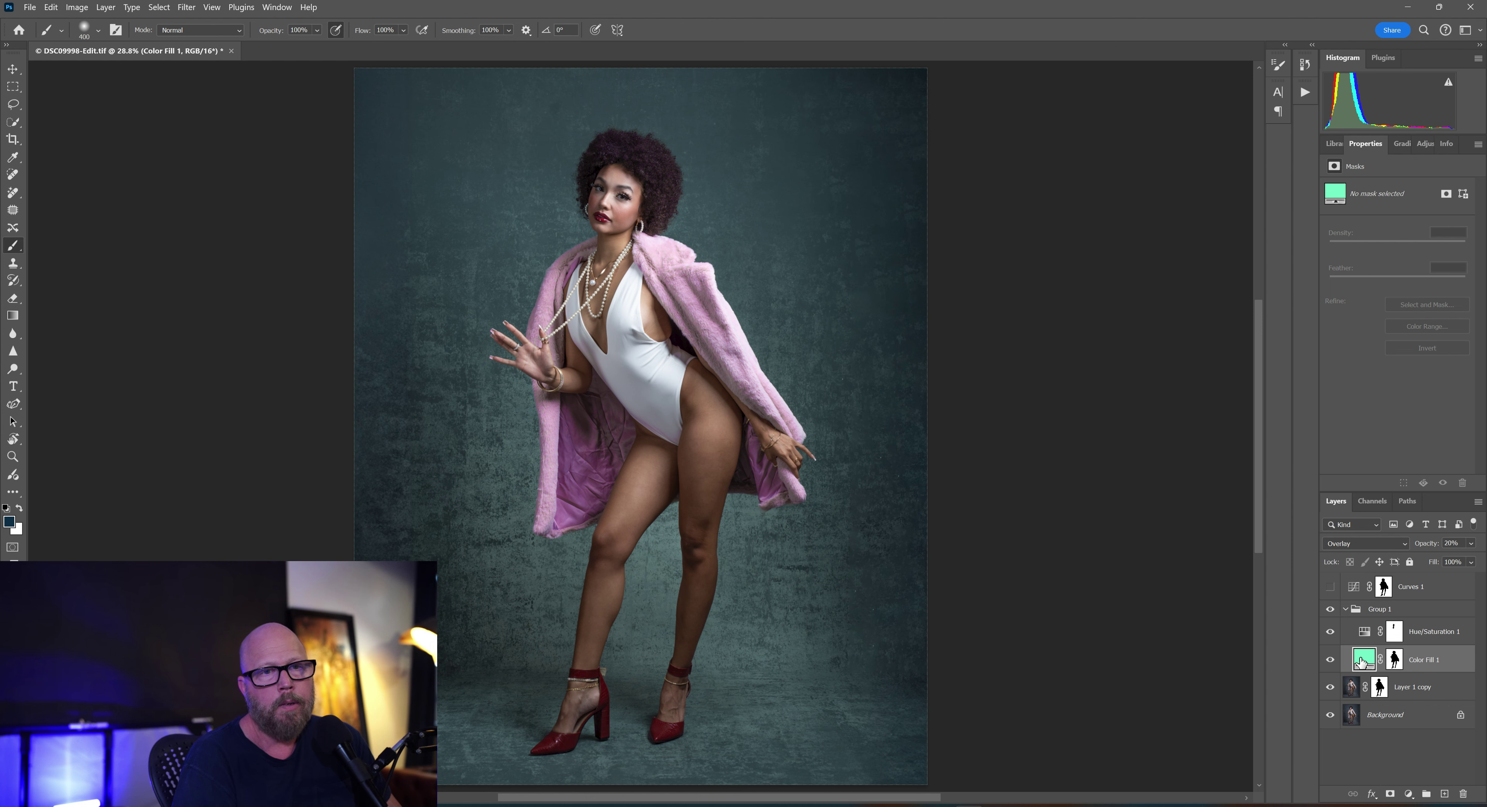
Step: Change the Color Fill 1 color to purple be7ee3 and set the layer's opacity to 29%
double_click(1362, 661)
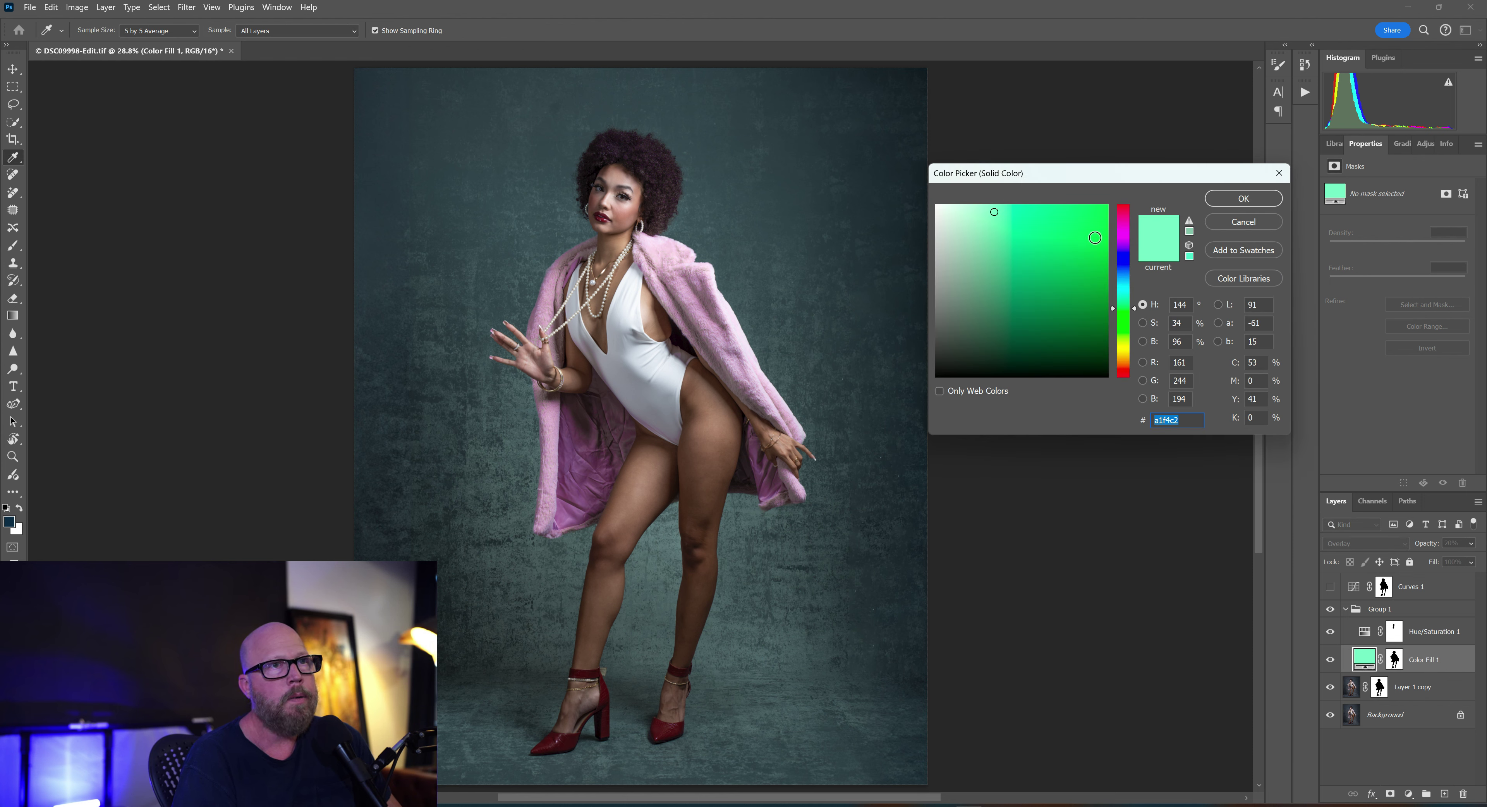
left_click_drag(1113, 311, 1115, 250)
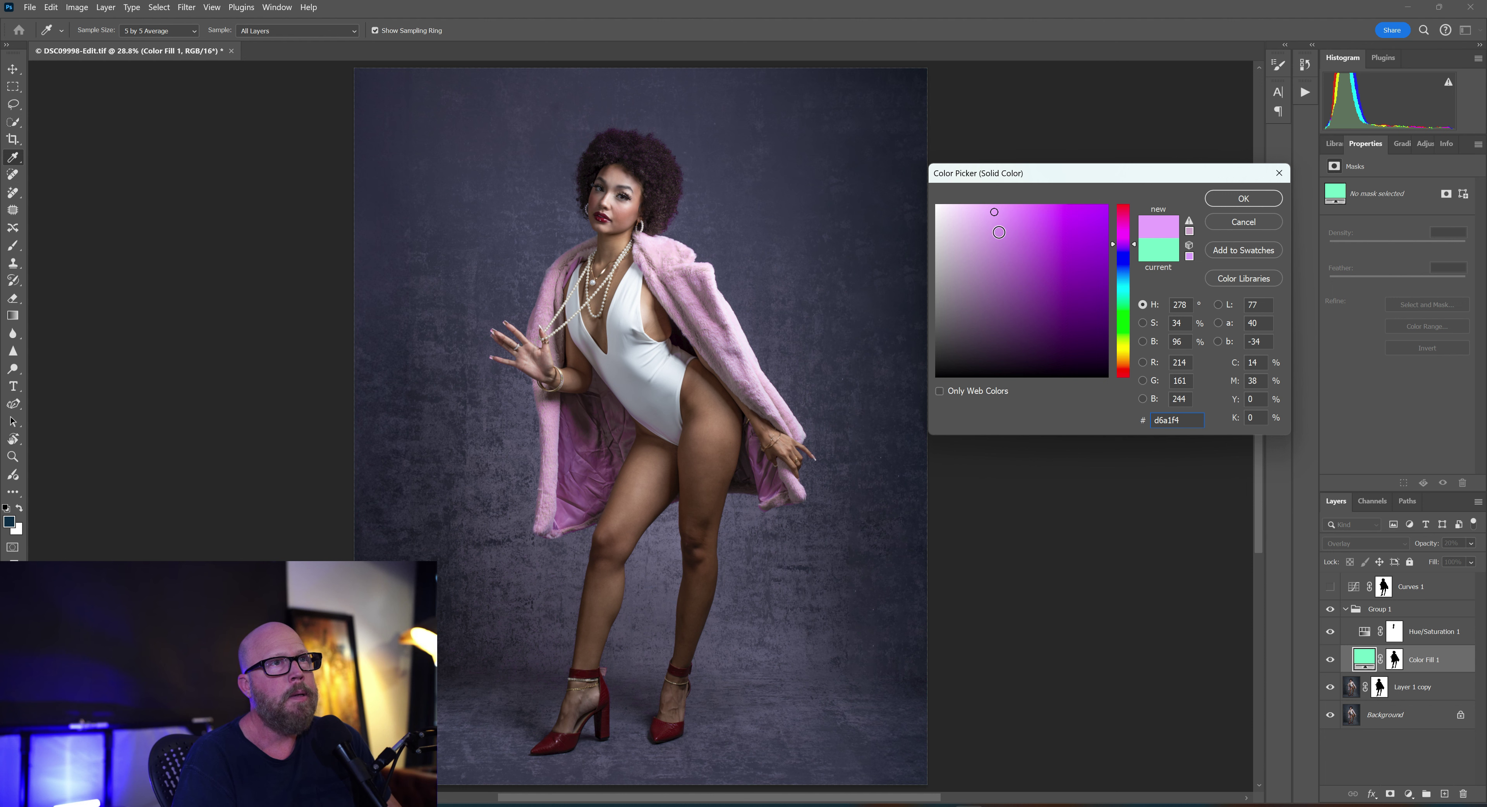
left_click(1001, 236)
left_click(1005, 255)
left_click(1012, 223)
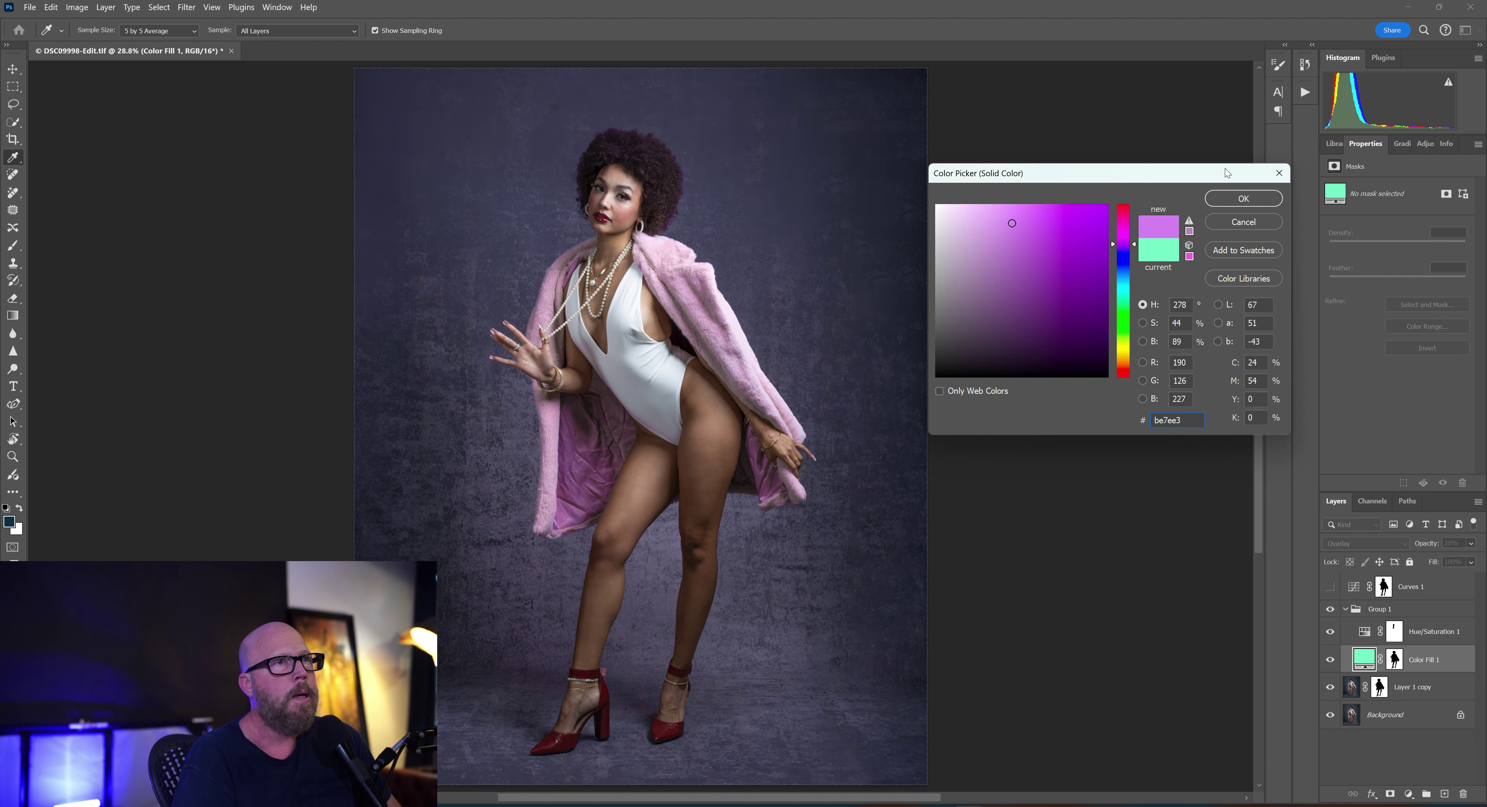
left_click(1242, 199)
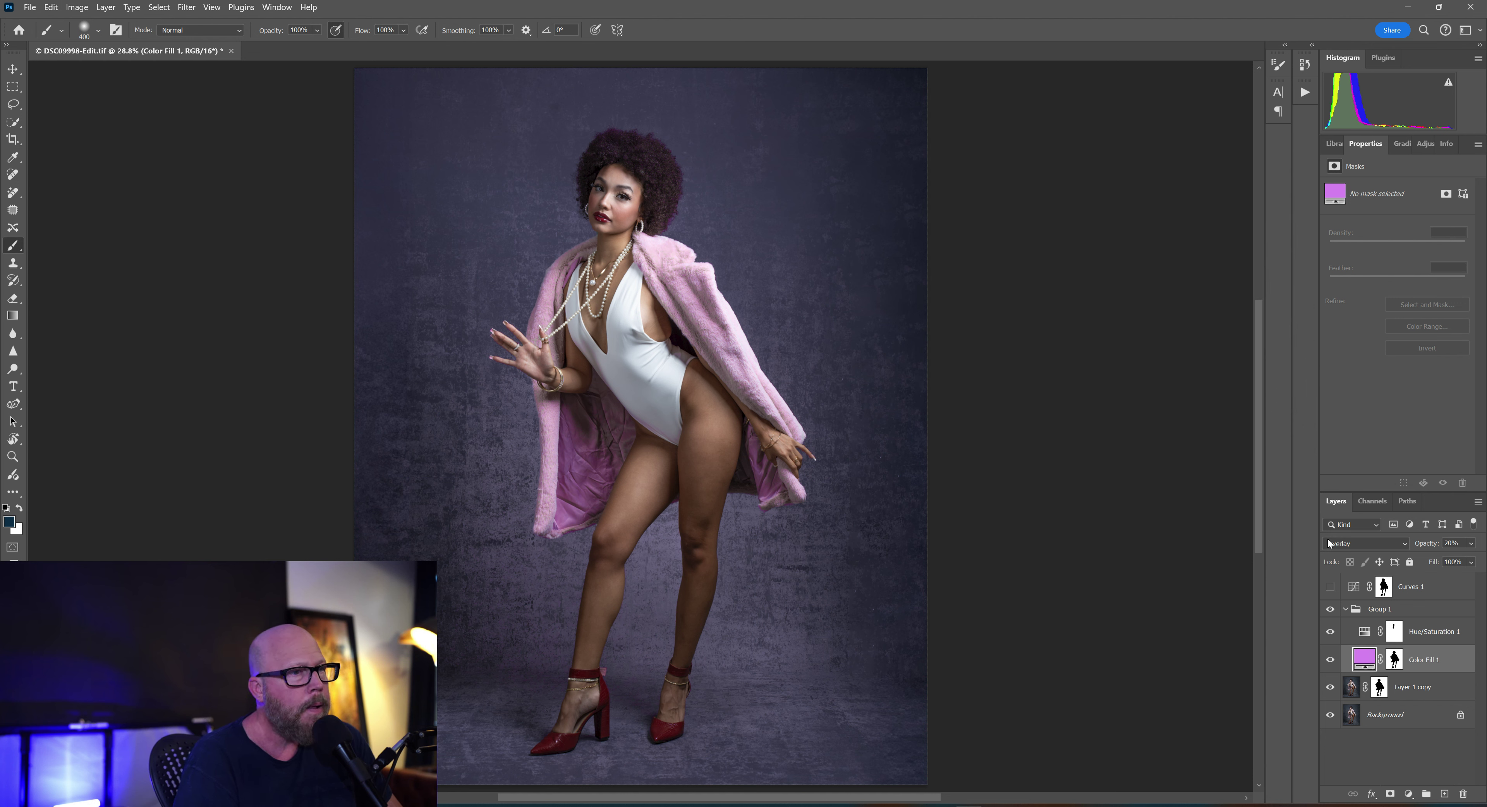
left_click(1472, 546)
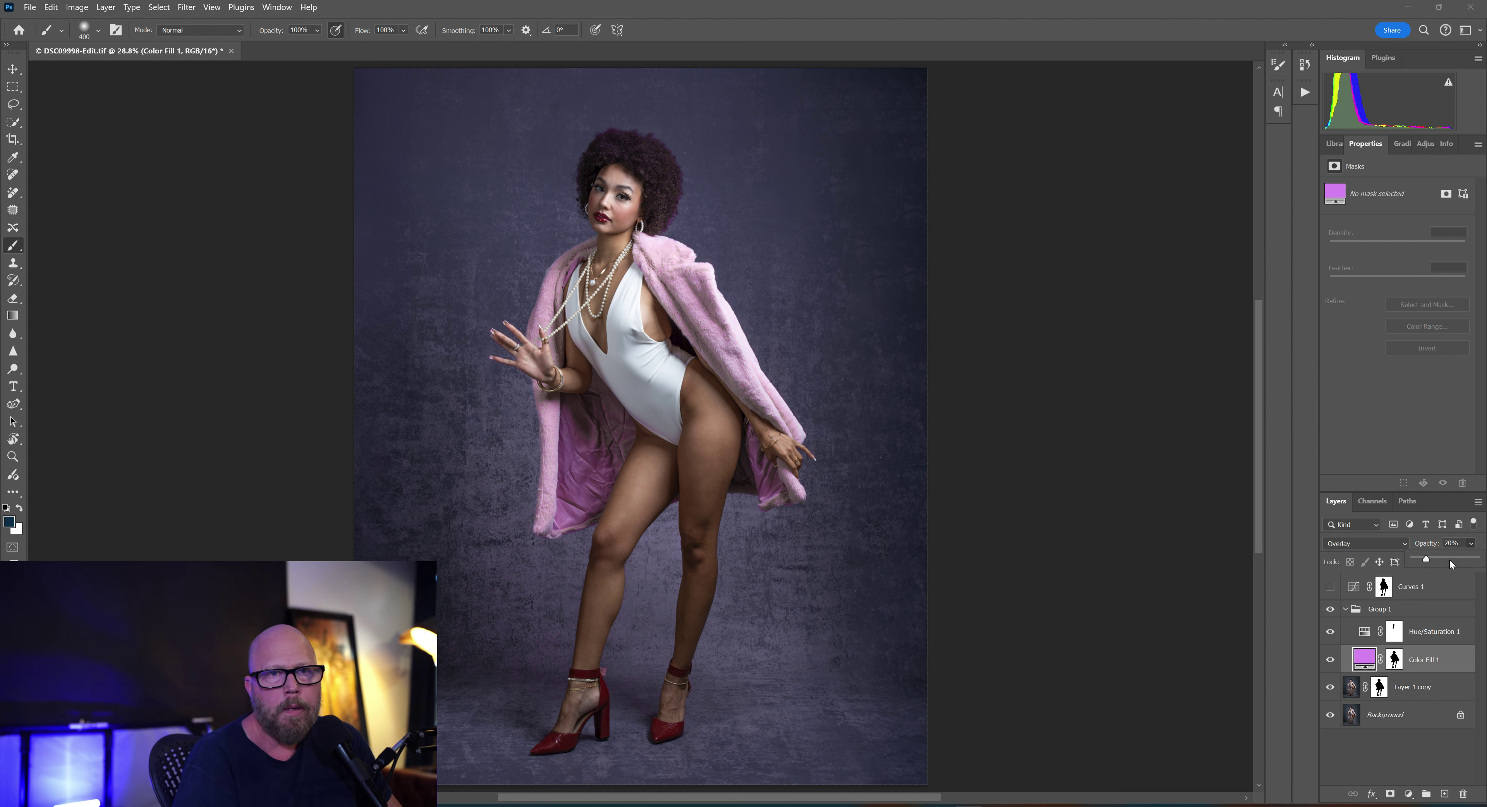
mouse_move(1437, 559)
left_mouse_down()
mouse_move(1482, 559)
mouse_move(1433, 564)
left_mouse_up()
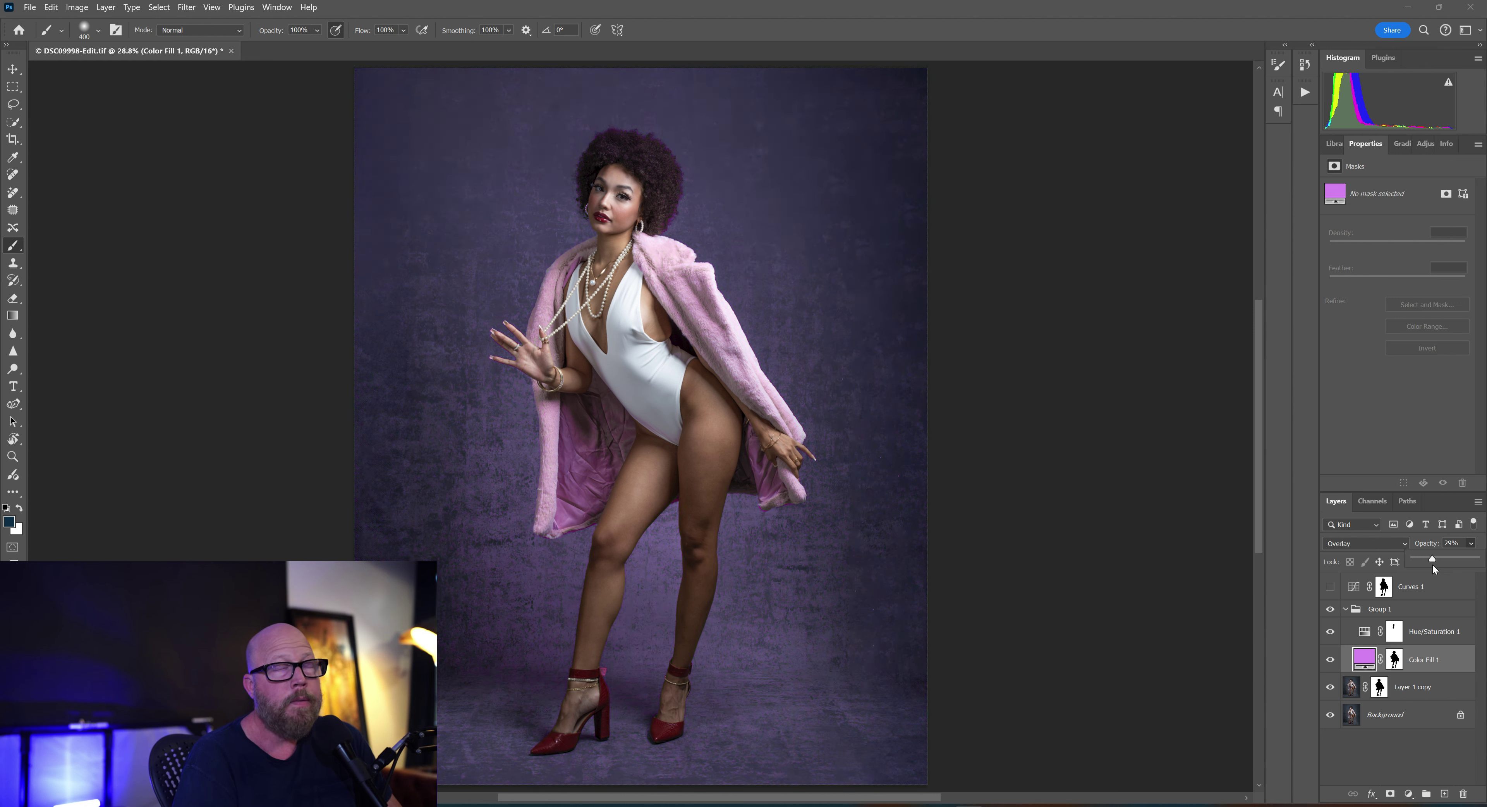